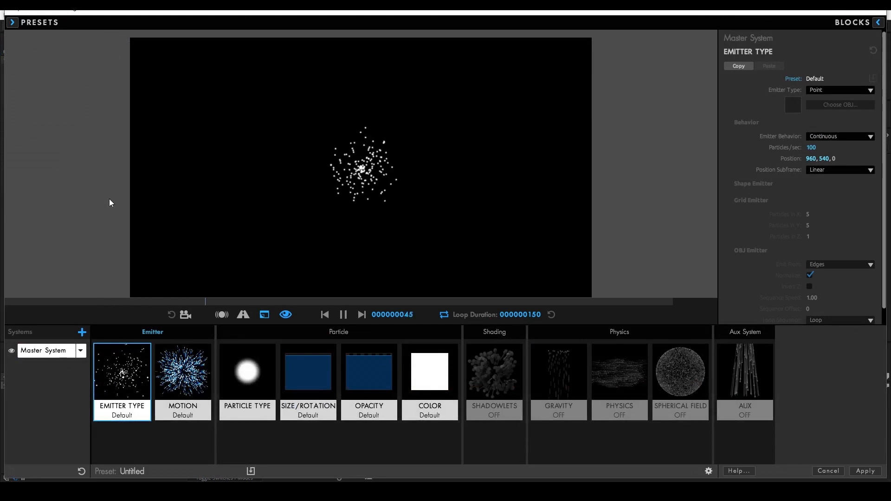
# Apply the Sphere OBJ geometry preset to the emitter and set it to 18000 particles per second
pyautogui.click(130, 371)
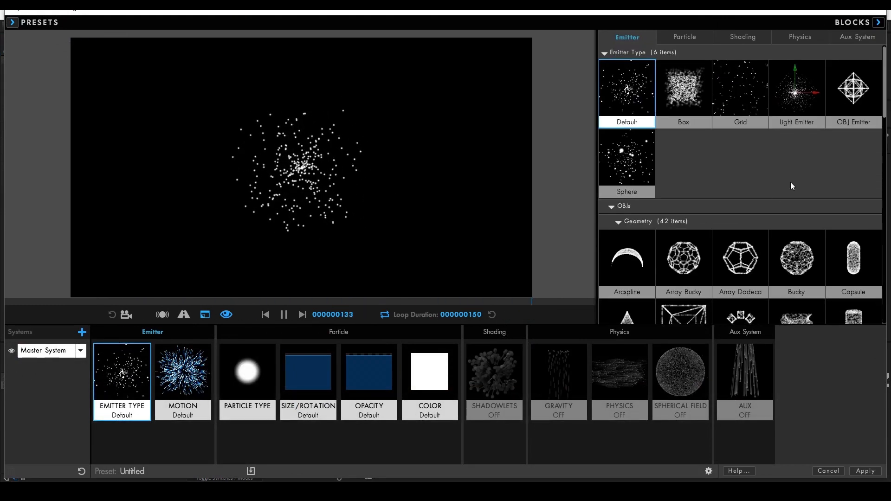
pyautogui.scroll(-10, 720, 169)
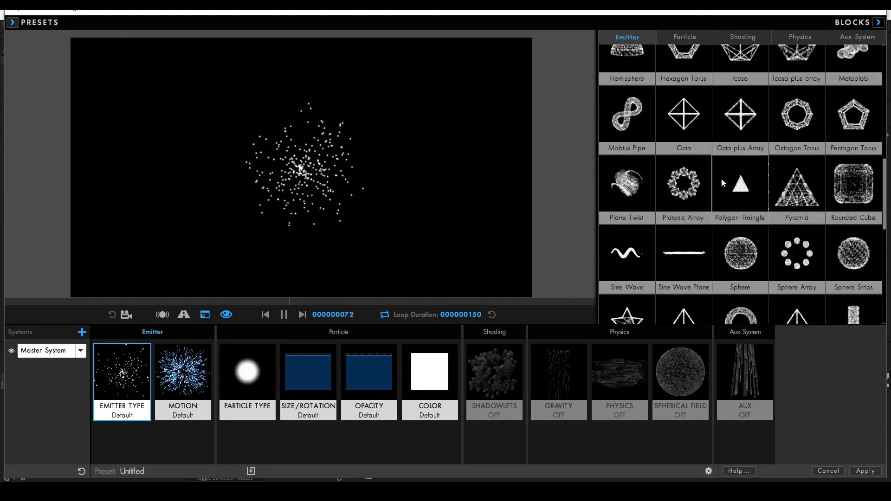
pyautogui.click(745, 185)
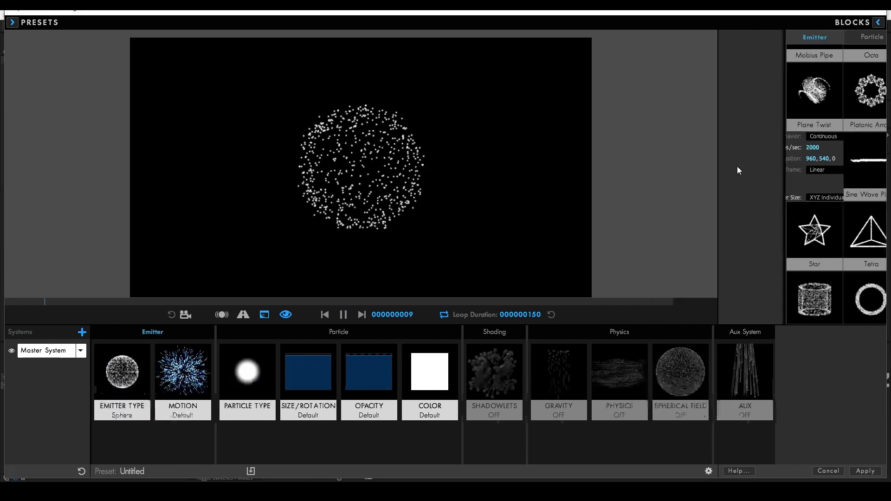
pyautogui.click(813, 147)
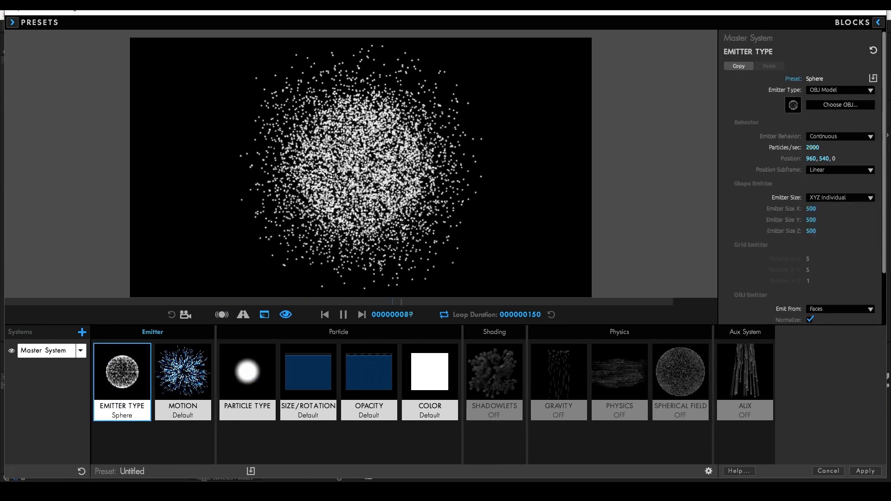
pyautogui.write('18000')
pyautogui.press('Return')
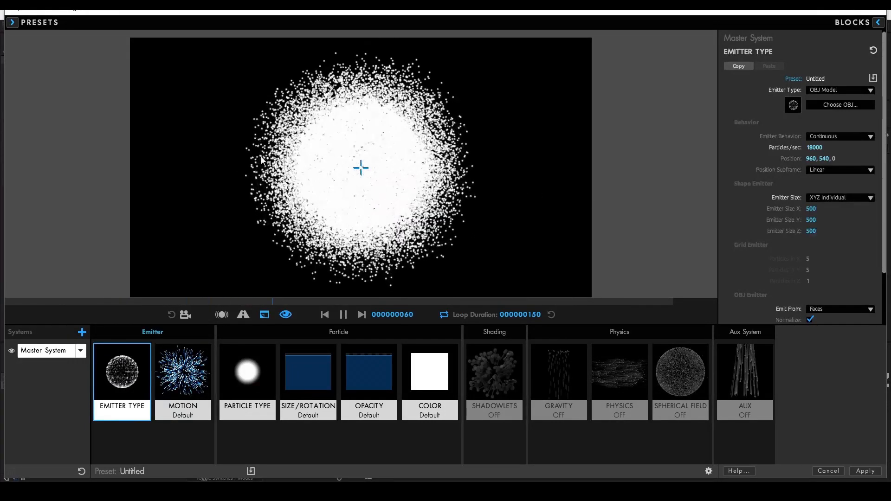
# Apply the Zero Motion preset and set the emitter size to XYZ Linked with a value of 300
pyautogui.click(202, 360)
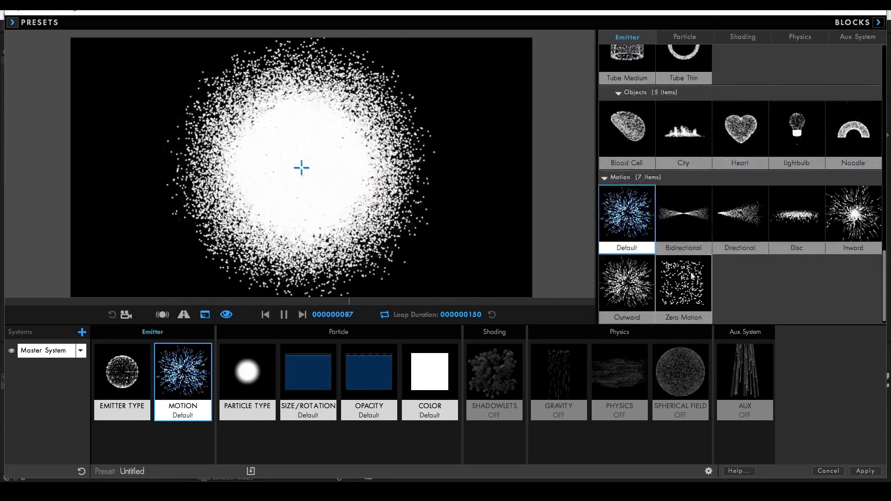
pyautogui.doubleClick(664, 320)
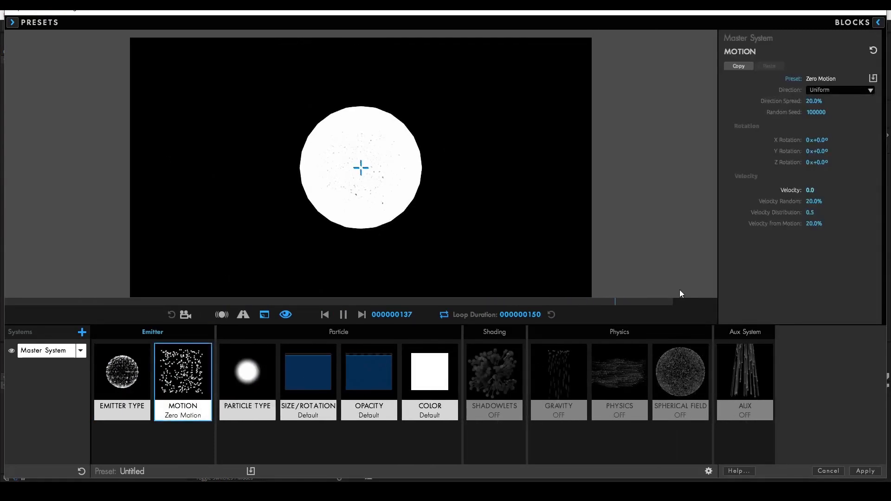
pyautogui.click(122, 372)
pyautogui.click(842, 198)
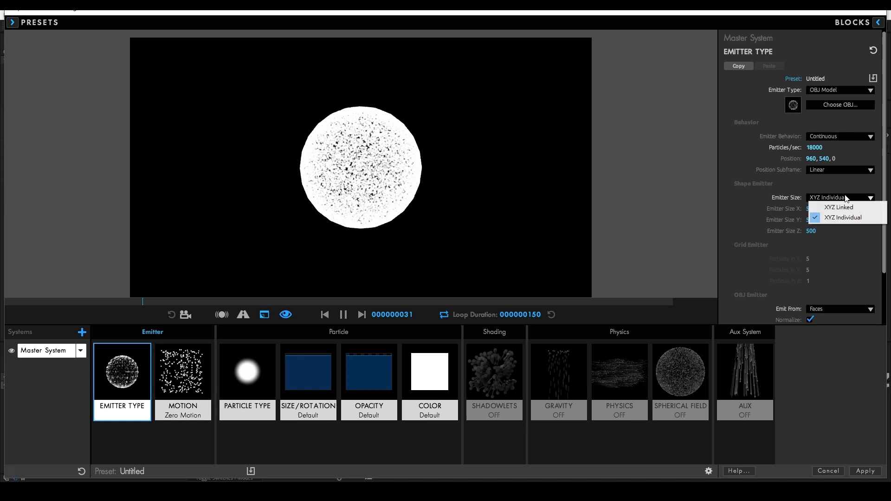
pyautogui.click(846, 207)
pyautogui.write('300')
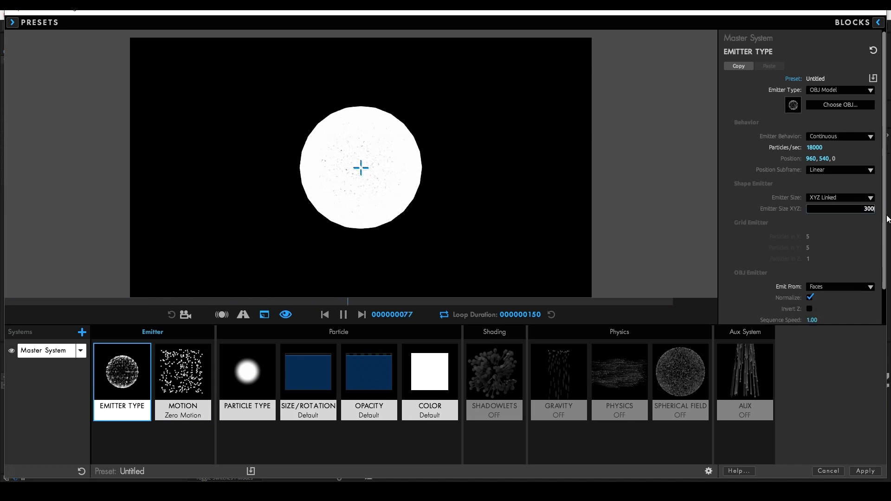
pyautogui.press('Return')
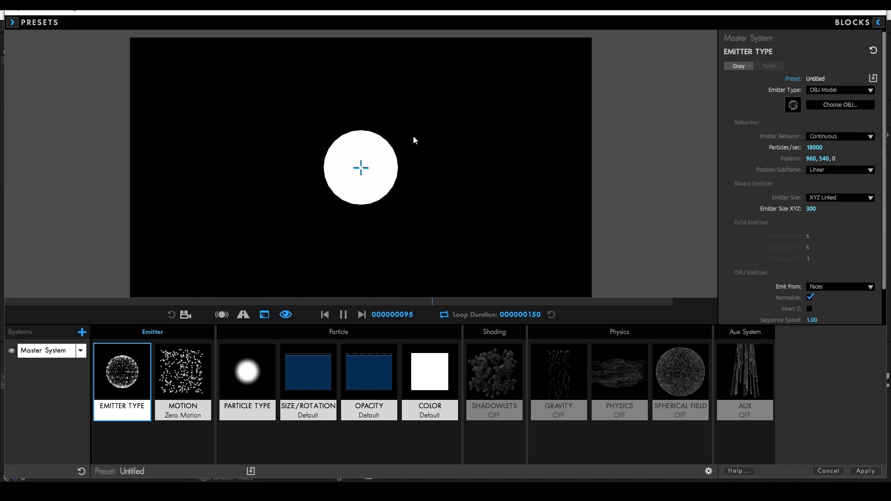
# Apply the Uniform Buoyancy preset to the particle physics and the Main Shadowlets preset to the shading
pyautogui.click(623, 378)
pyautogui.scroll(-3, 659, 279)
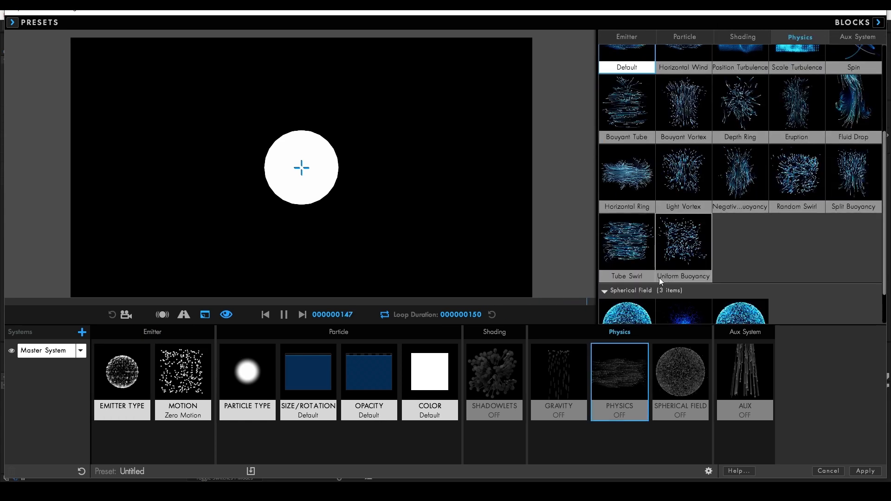
pyautogui.click(697, 278)
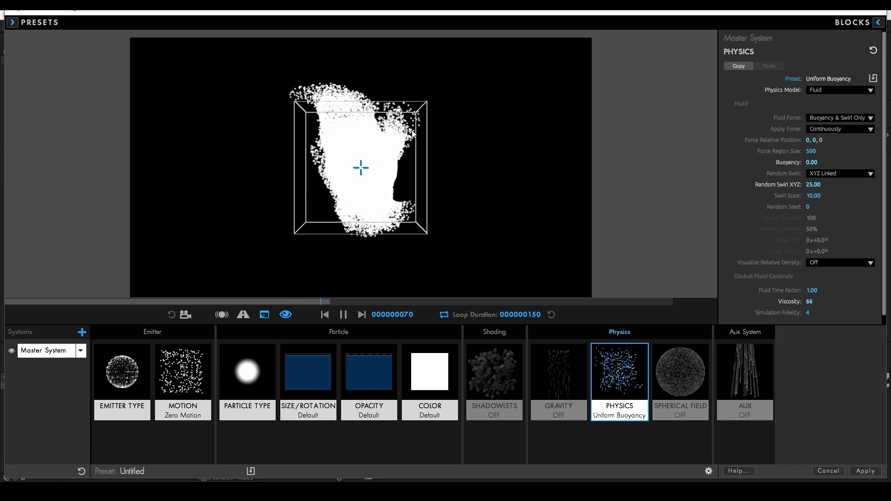
pyautogui.moveTo(479, 207); pyautogui.dragTo(463, 221)
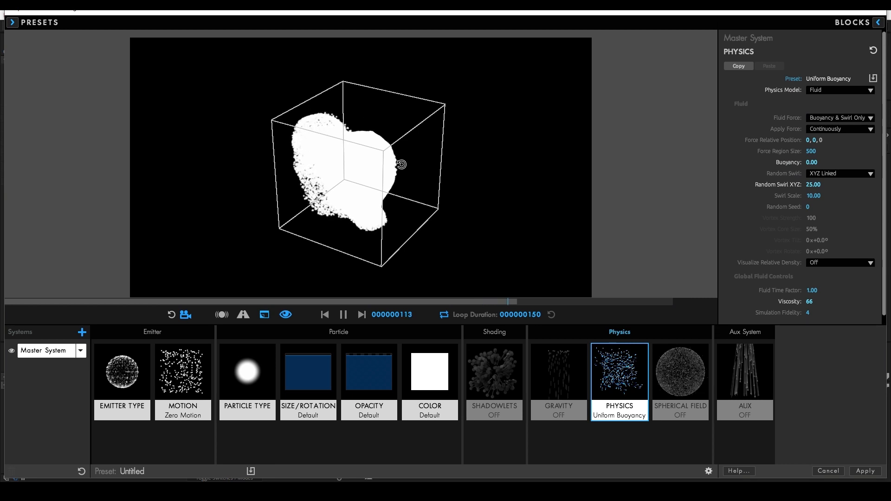
pyautogui.click(502, 402)
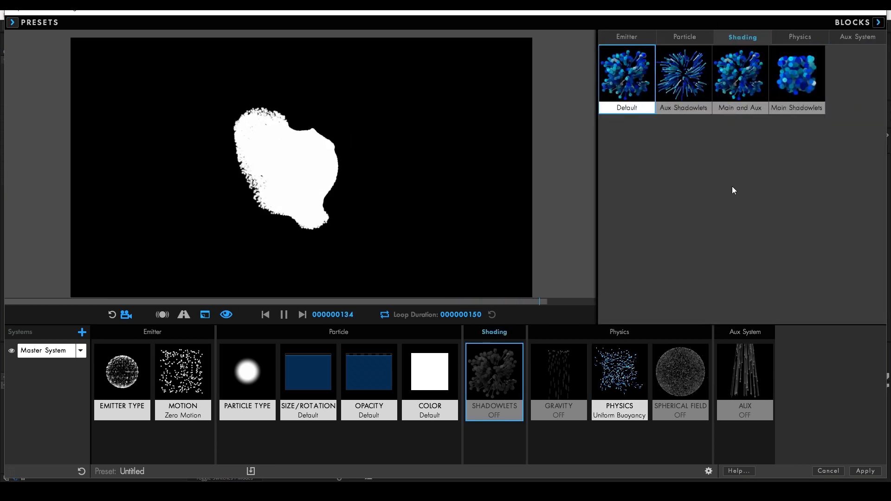
pyautogui.click(792, 95)
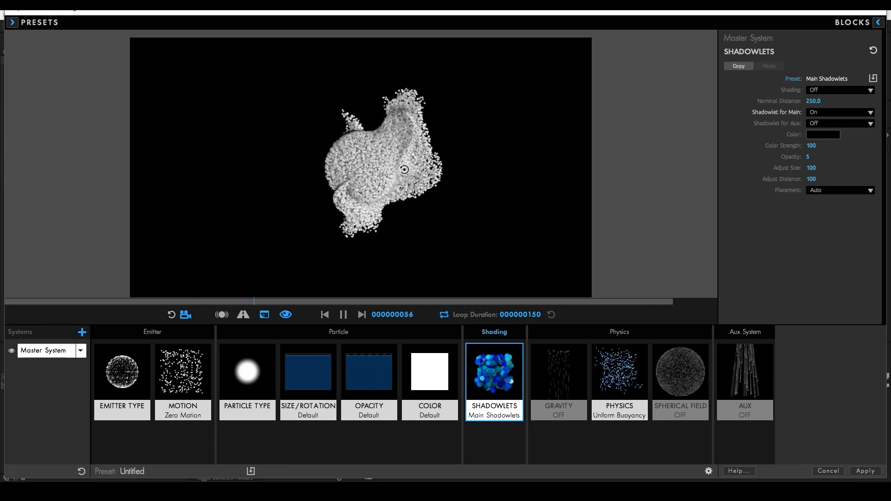
# Apply the Bell Curve preset to both the particles' size/rotation and their opacity
pyautogui.click(311, 375)
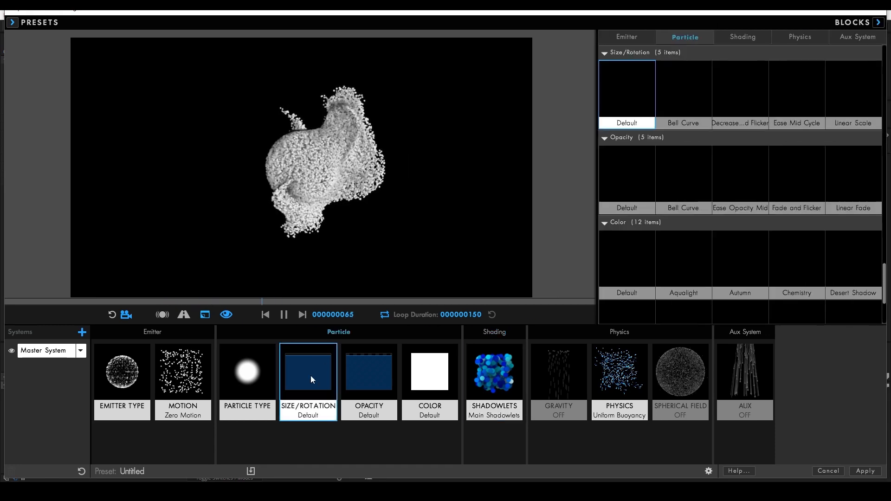
pyautogui.click(704, 106)
pyautogui.click(693, 174)
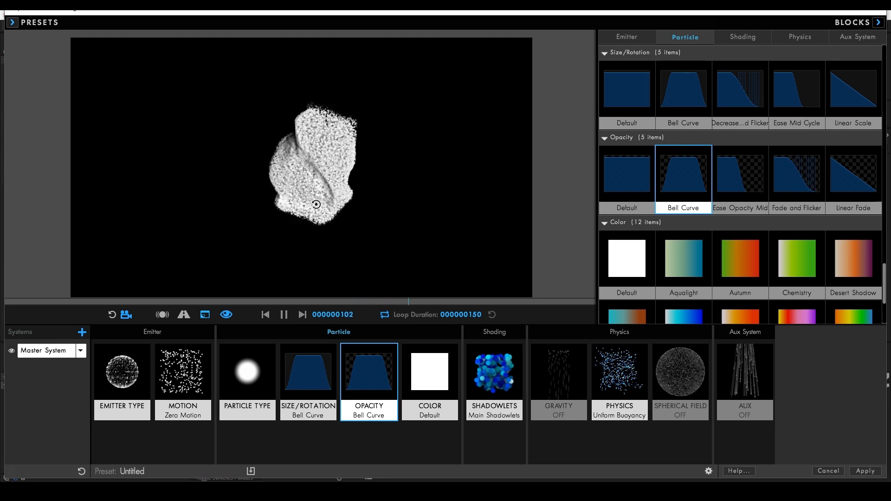
# Set the fluid physics force region size to 350 and inspect the particle form from different angles
pyautogui.click(609, 356)
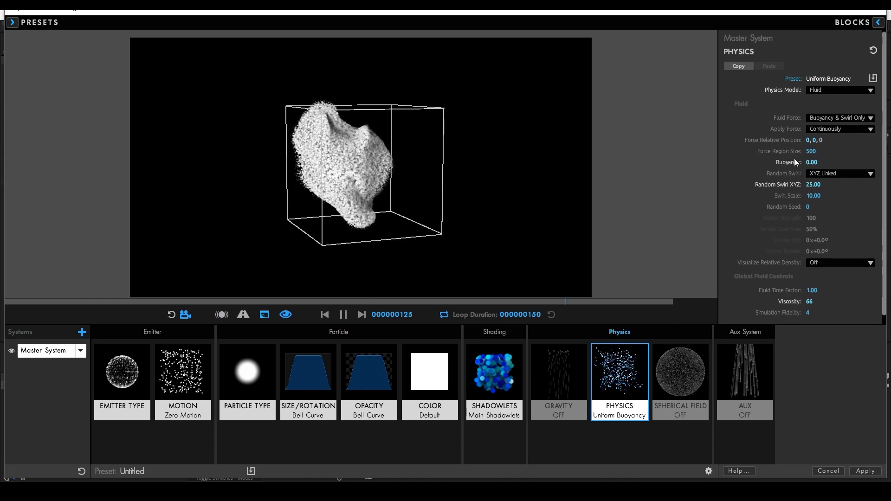
pyautogui.click(811, 152)
pyautogui.write('350')
pyautogui.press('Return')
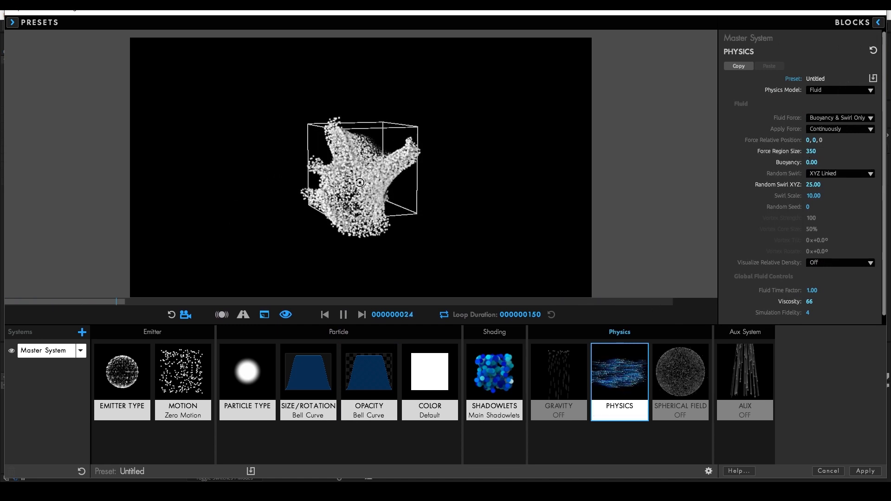
pyautogui.moveTo(354, 172); pyautogui.dragTo(388, 197)
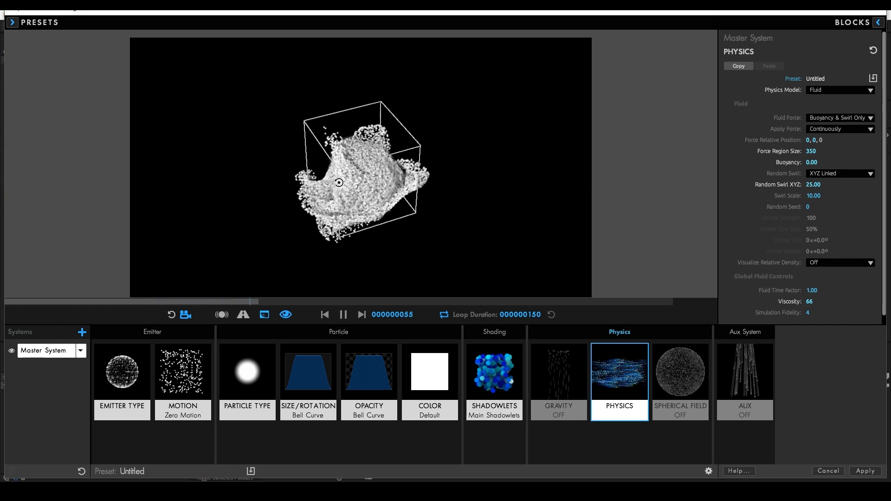
pyautogui.moveTo(339, 182); pyautogui.dragTo(339, 176)
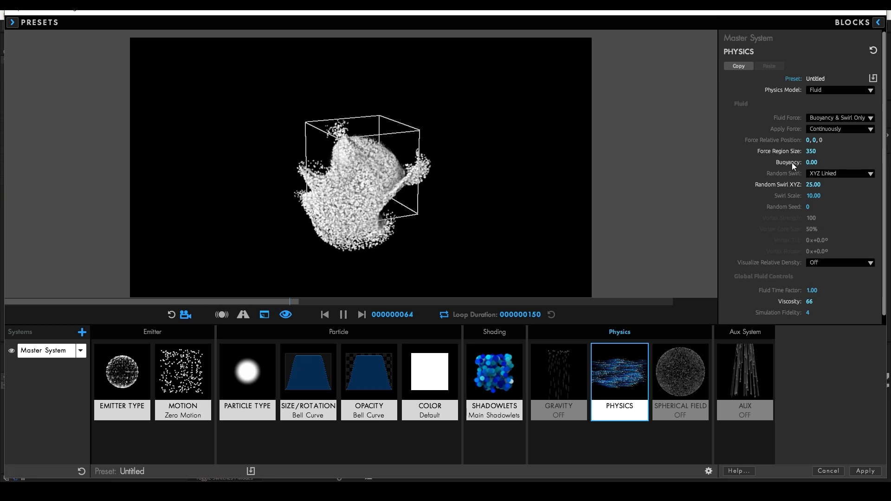
# Set the buoyancy of the fluid physics to 3
pyautogui.click(811, 162)
pyautogui.write('3')
pyautogui.press('Return')
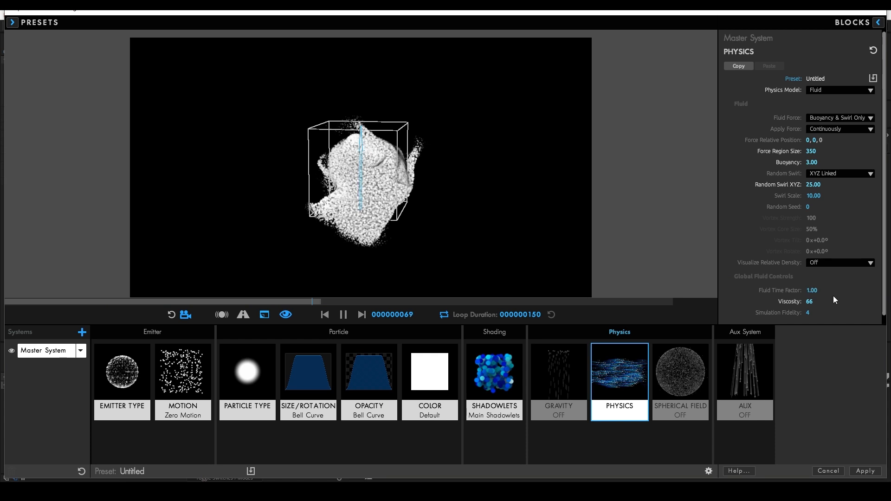
# Set the global Fluid Time Factor to 2.5 and check the particle form from several angles
pyautogui.click(819, 291)
pyautogui.write('2')
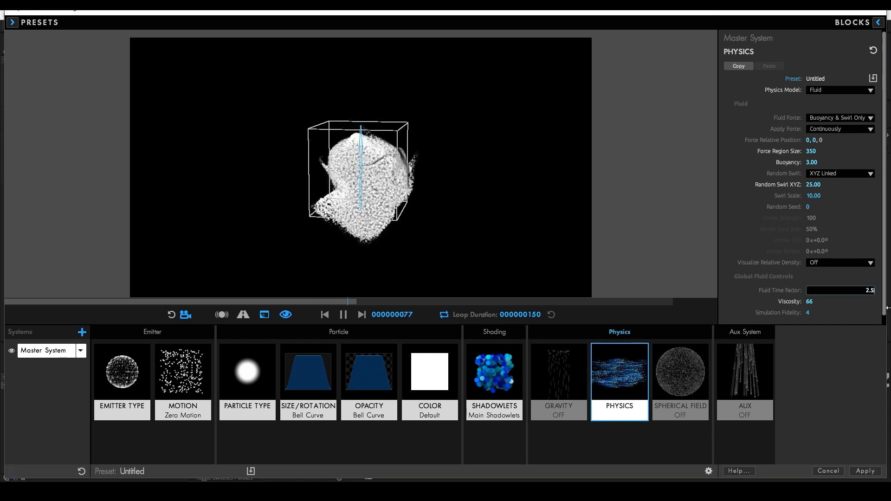
pyautogui.write('.5')
pyautogui.press('Return')
pyautogui.moveTo(386, 179); pyautogui.dragTo(389, 196)
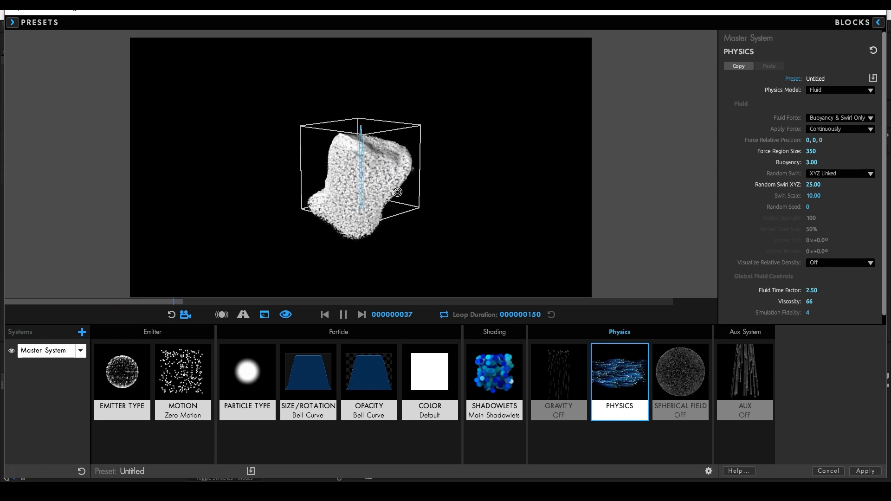
pyautogui.moveTo(417, 189); pyautogui.dragTo(395, 195)
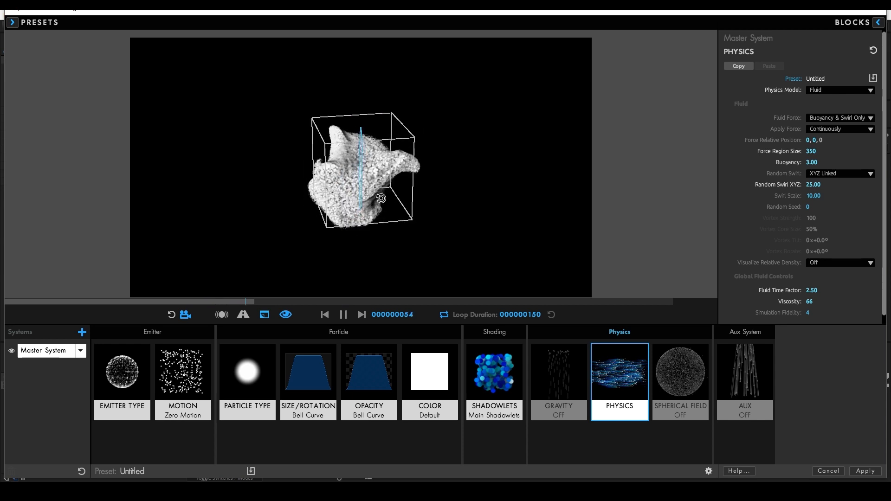
# Set the fluid viscosity to 10 and check how the particles spread
pyautogui.click(808, 302)
pyautogui.write('10')
pyautogui.press('Return')
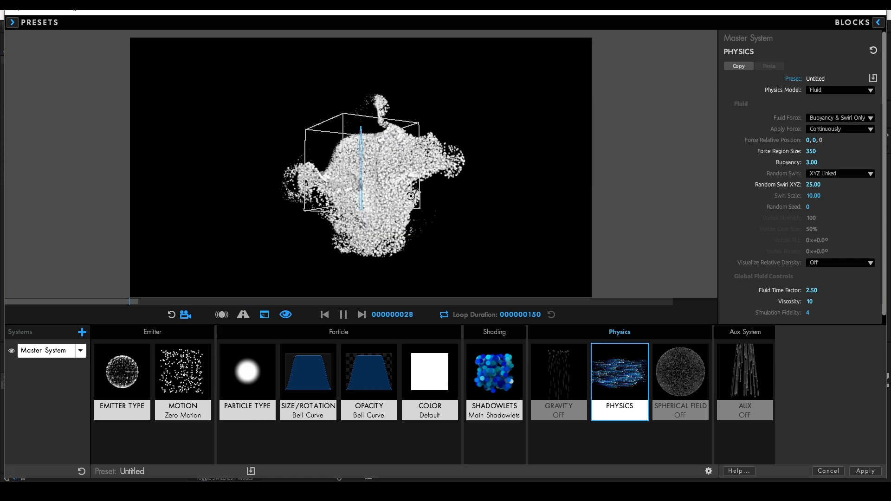
pyautogui.moveTo(414, 208); pyautogui.dragTo(413, 218)
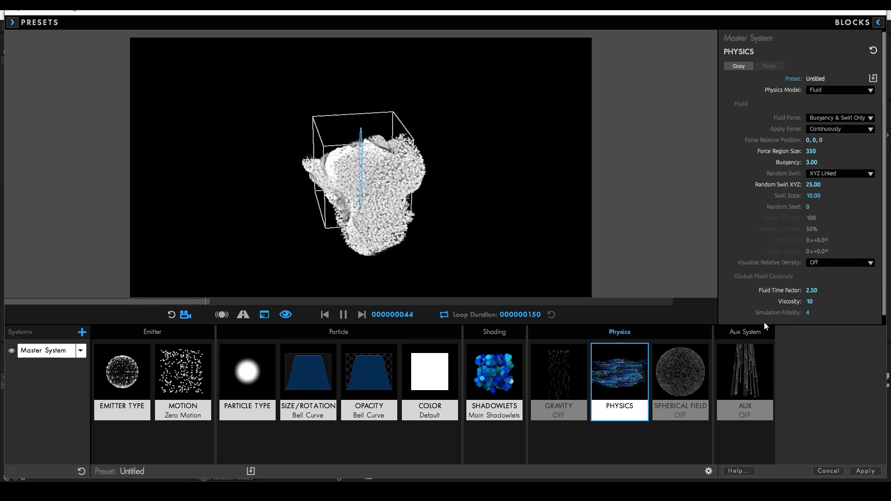
# Set the fluid Simulation Fidelity to 7 and inspect the particle form from several angles
pyautogui.click(808, 313)
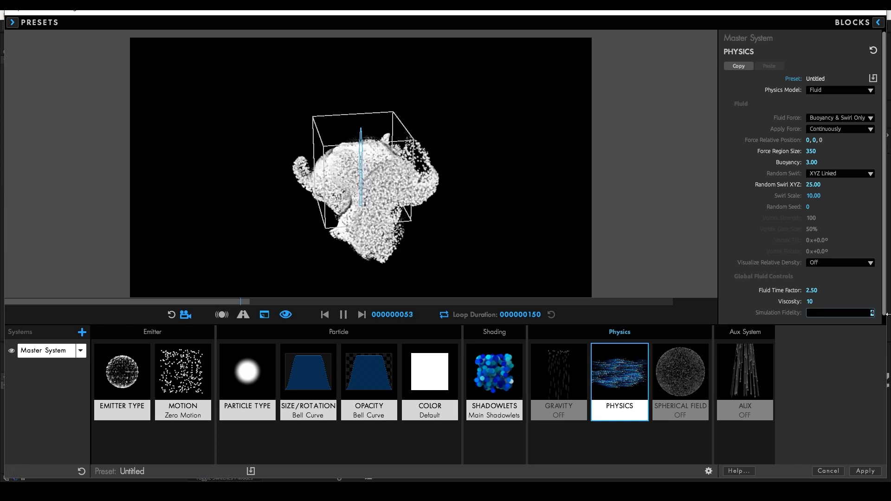
pyautogui.press('Return')
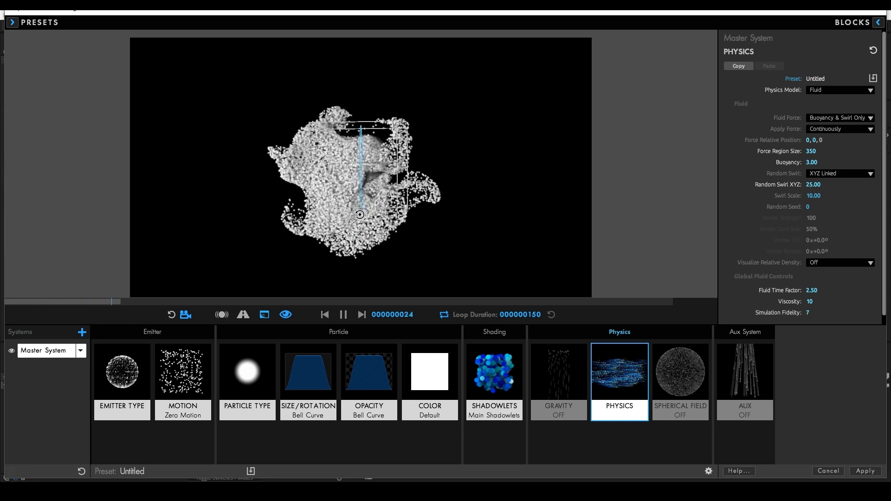
pyautogui.moveTo(360, 221); pyautogui.dragTo(344, 217)
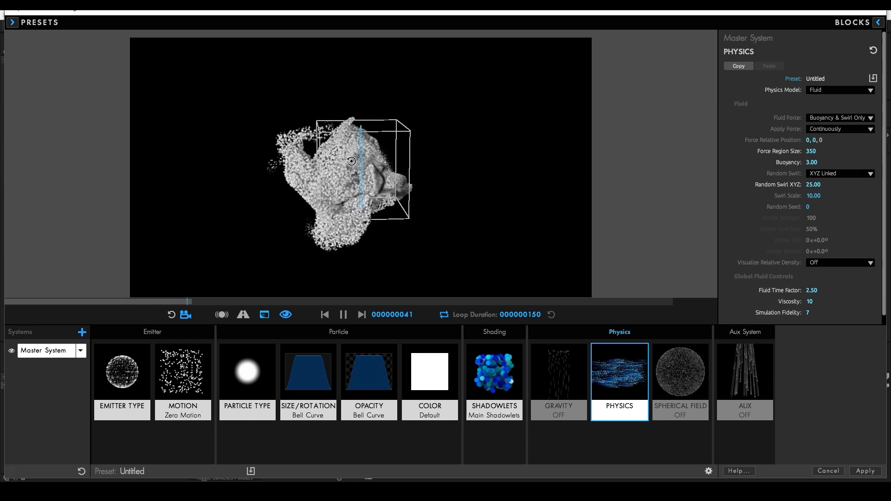
pyautogui.moveTo(380, 162); pyautogui.dragTo(394, 160)
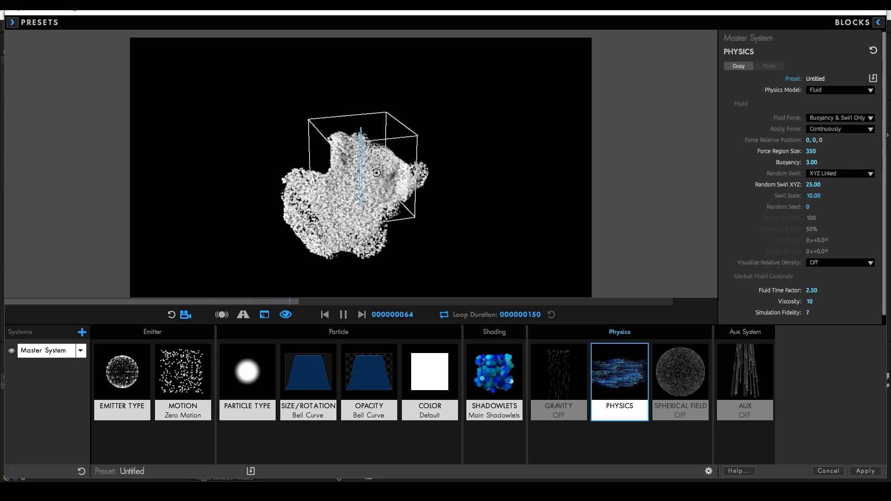
pyautogui.moveTo(357, 167); pyautogui.dragTo(385, 183)
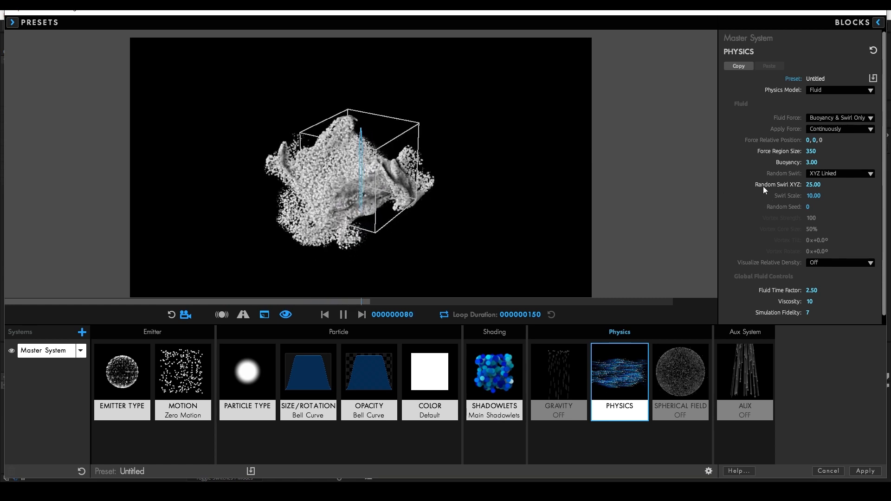
# Set the fluid's Random Swirl XYZ to 20 and its Swirl Scale to 20, checking the form from several angles
pyautogui.click(813, 184)
pyautogui.write('20')
pyautogui.press('Tab')
pyautogui.write('20')
pyautogui.press('Return')
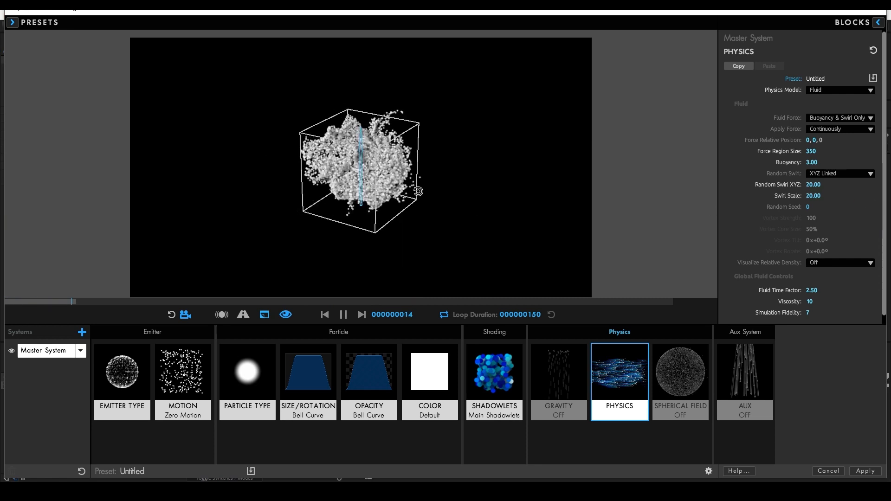
pyautogui.moveTo(405, 170); pyautogui.dragTo(410, 170)
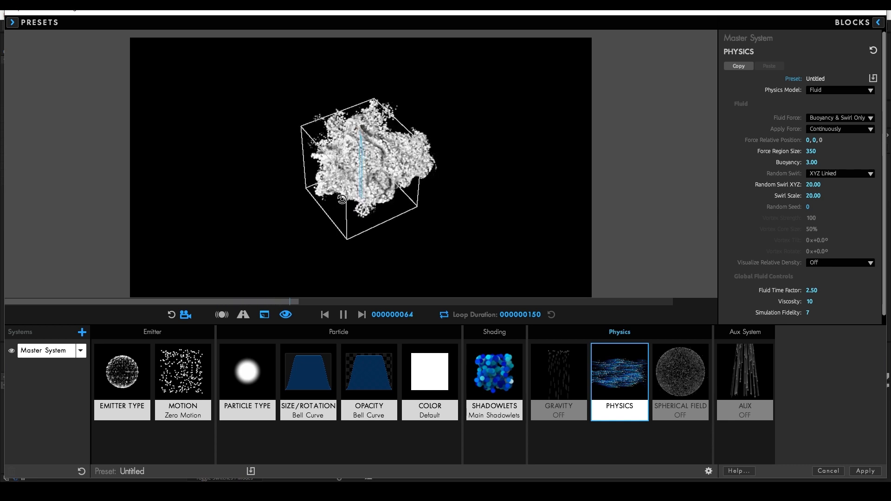
pyautogui.moveTo(343, 203); pyautogui.dragTo(358, 171)
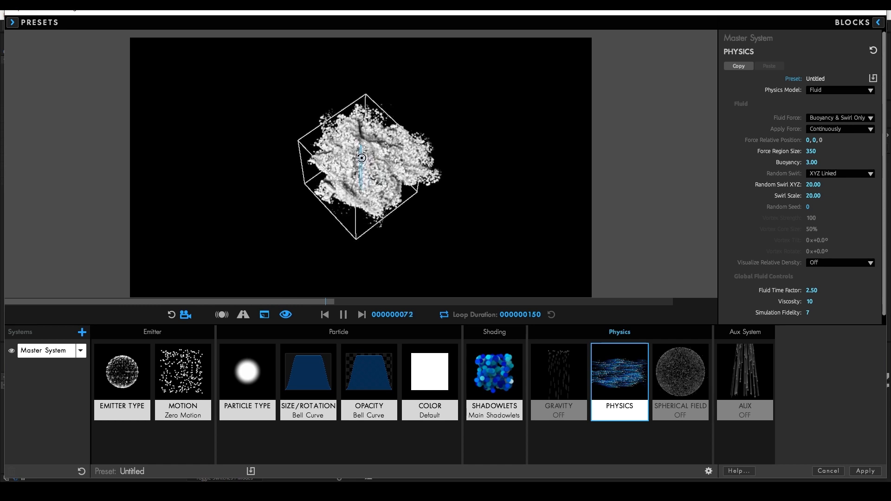
# Add a second particle system and apply the Zero Motion preset to its emitter motion
pyautogui.click(82, 333)
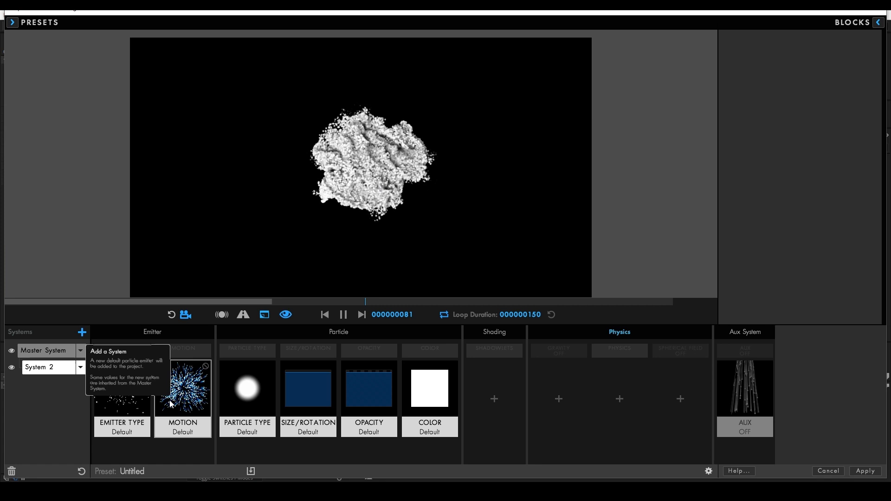
pyautogui.click(186, 390)
pyautogui.doubleClick(683, 283)
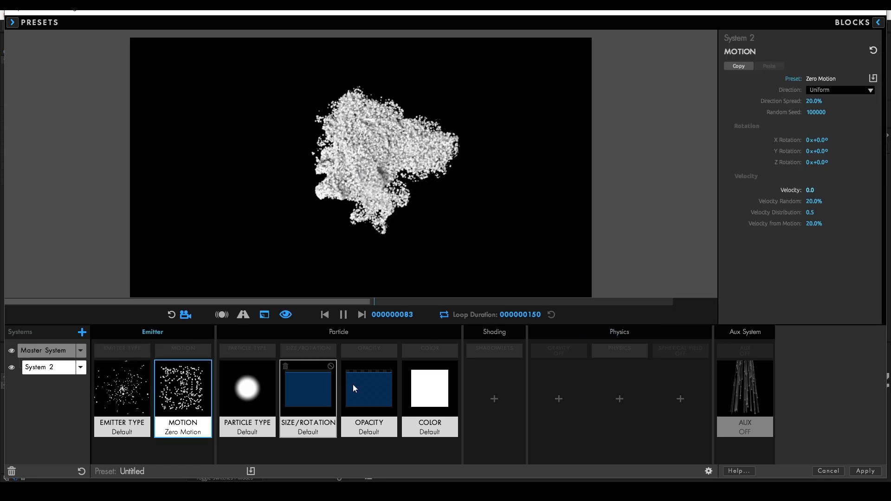
# Apply the Tube Swirl fluid physics preset to System 2 and check the vortex from several angles
pyautogui.click(622, 399)
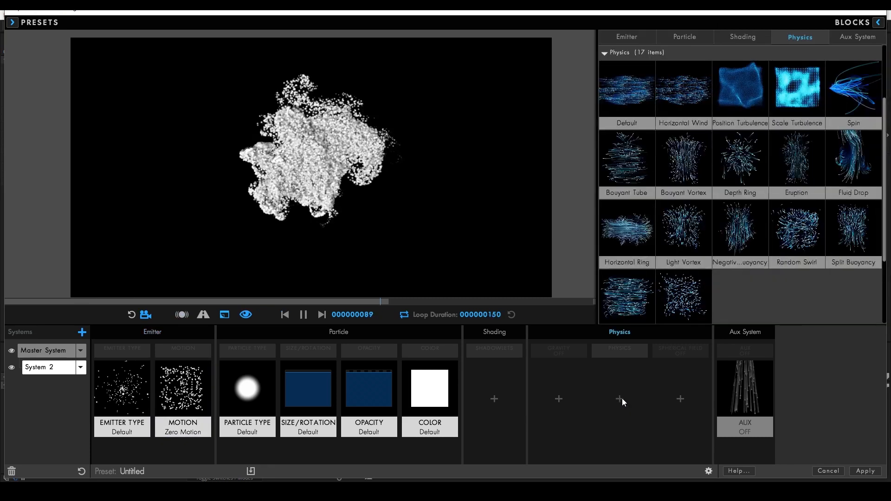
pyautogui.scroll(-1, 747, 294)
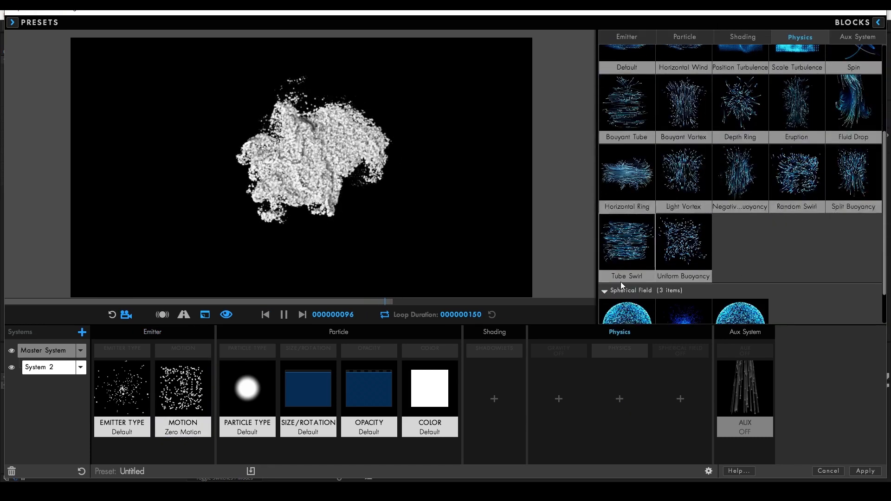
pyautogui.click(629, 238)
pyautogui.click(628, 237)
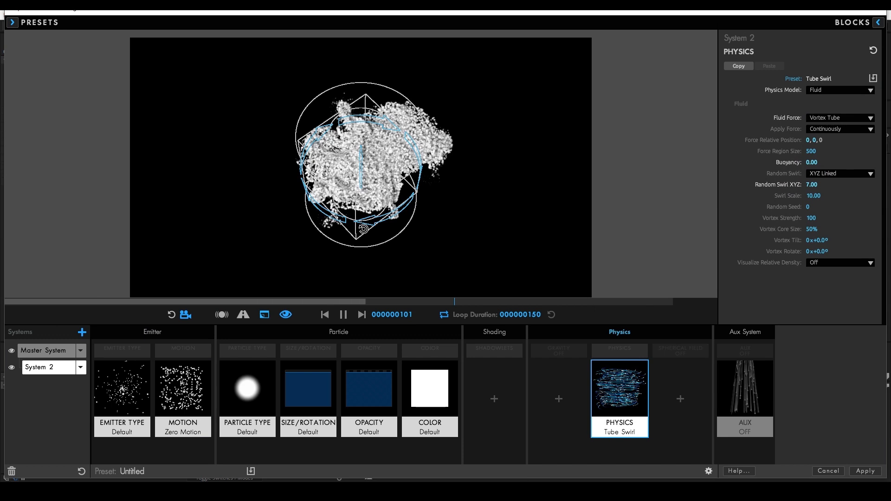
pyautogui.moveTo(371, 212); pyautogui.dragTo(372, 221)
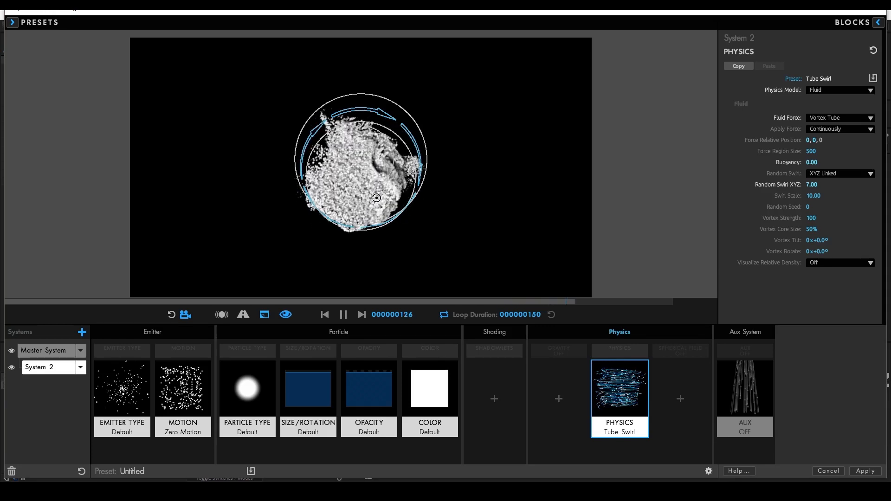
pyautogui.moveTo(376, 195); pyautogui.dragTo(394, 168)
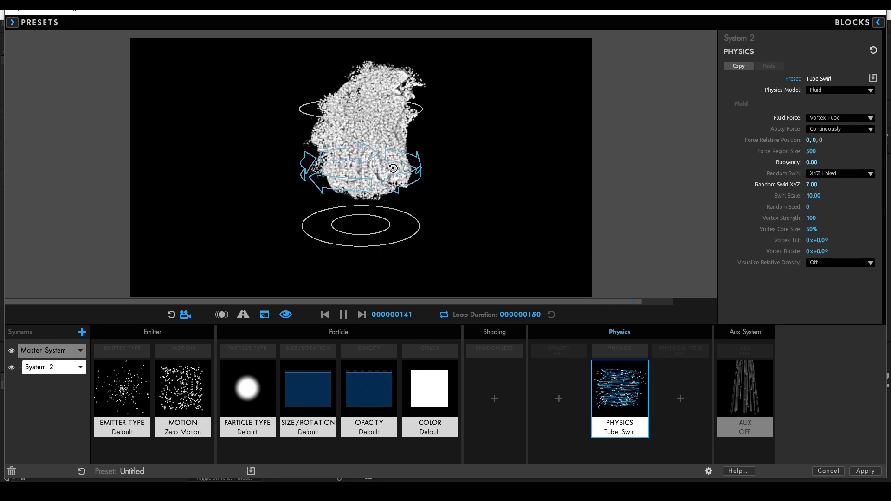
# Set the Force Region Size of System 2's fluid physics to 350
pyautogui.click(811, 152)
pyautogui.write('3')
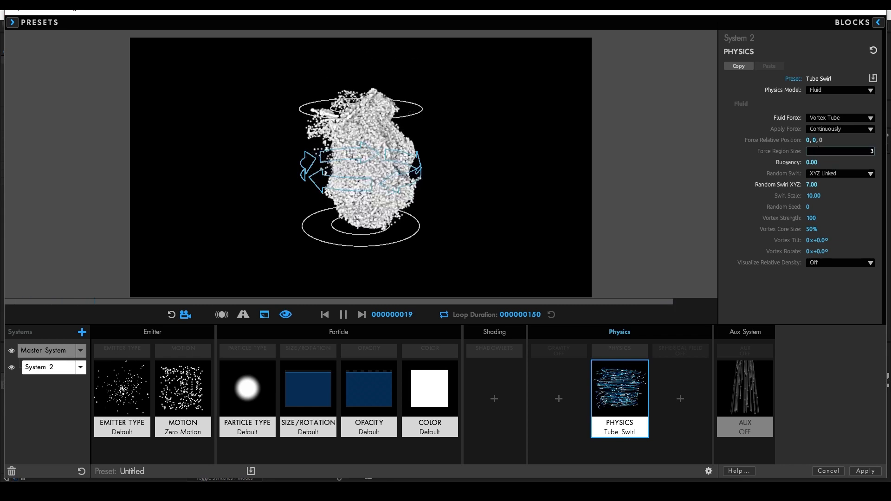
pyautogui.press('Return')
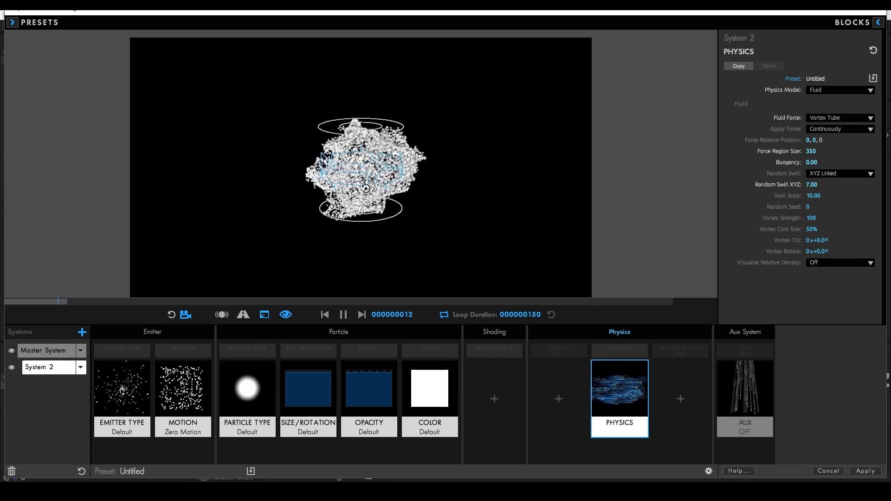
# Set System 2's Random Swirl XYZ to 20 and its Swirl Scale to 20
pyautogui.click(812, 185)
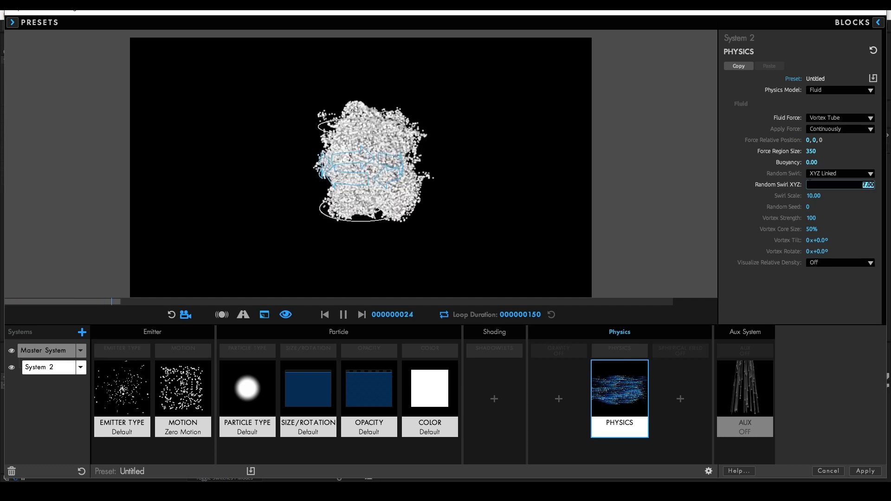
pyautogui.write('20')
pyautogui.press('Tab')
pyautogui.write('20')
pyautogui.press('Return')
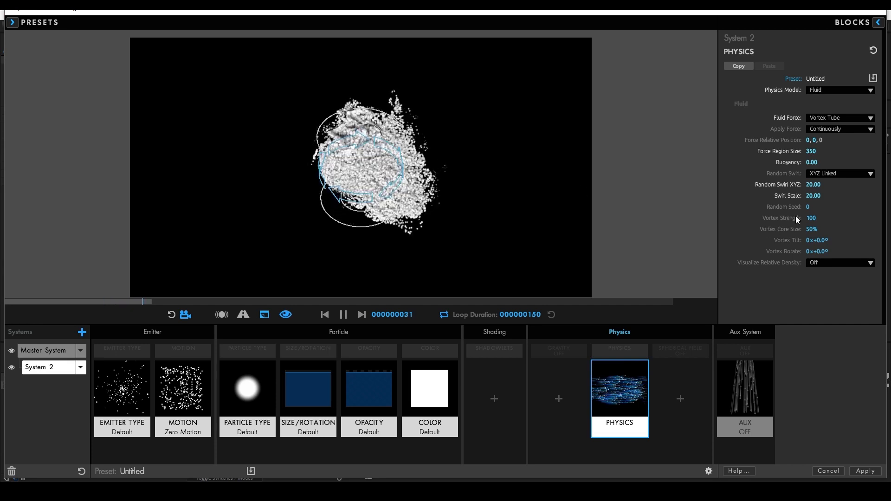
# Set System 2's Vortex Strength to 15 and its Vortex Core Size to 65%
pyautogui.click(821, 216)
pyautogui.write('15')
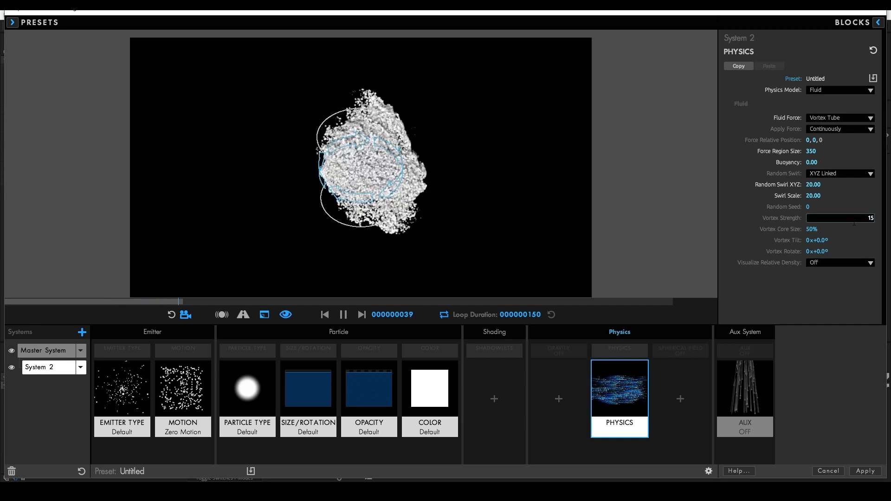
pyautogui.press('Return')
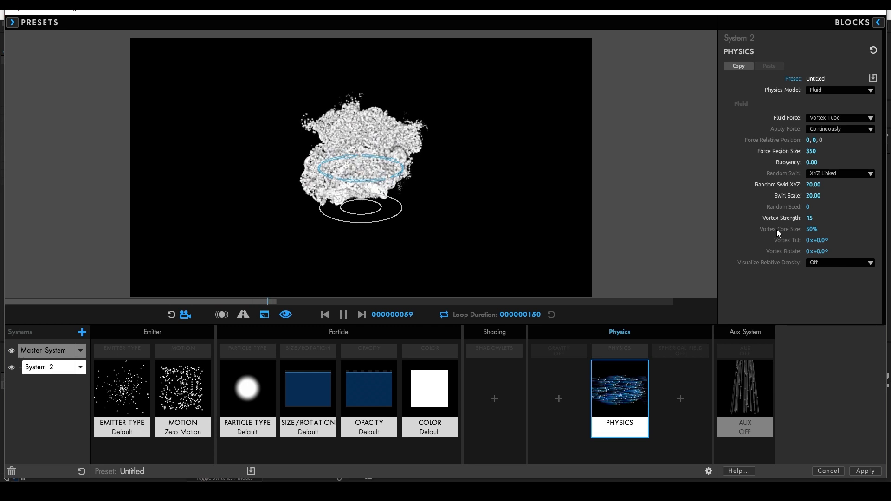
pyautogui.click(812, 229)
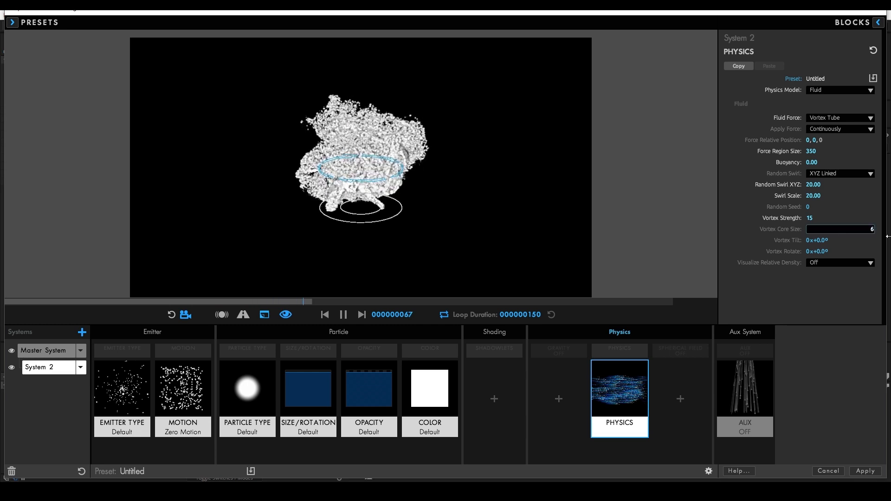
pyautogui.press('Return')
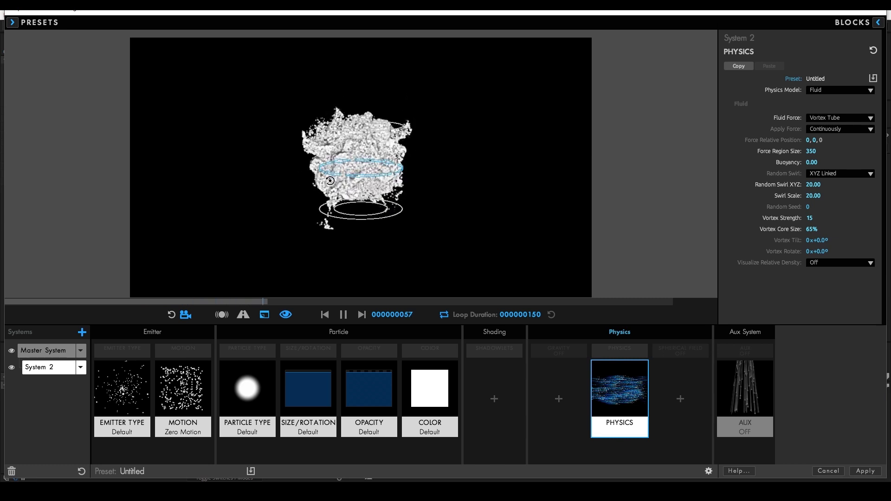
# Add a third particle system and give its emitter the Zero Motion preset
pyautogui.click(81, 332)
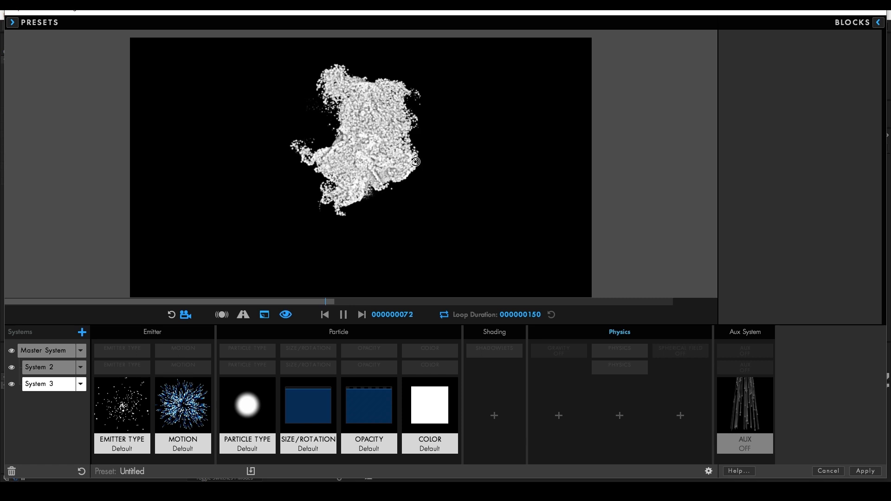
pyautogui.click(172, 425)
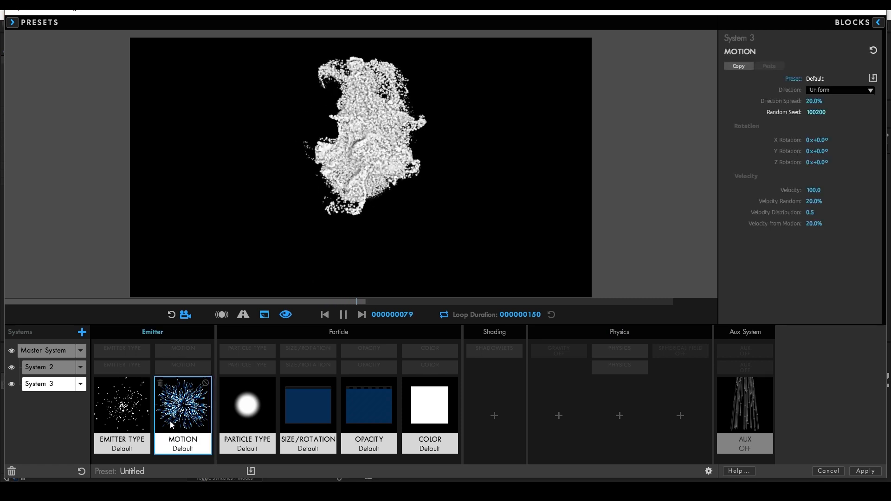
pyautogui.doubleClick(673, 279)
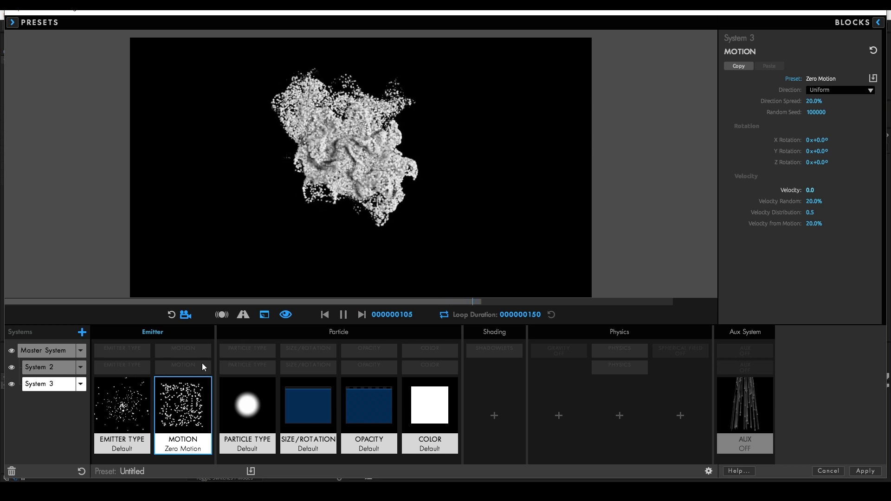
# Apply the Tube Medium emitter preset to System 3 and solo that system to inspect its tube shape
pyautogui.click(120, 414)
pyautogui.click(120, 414)
pyautogui.scroll(-3, 668, 204)
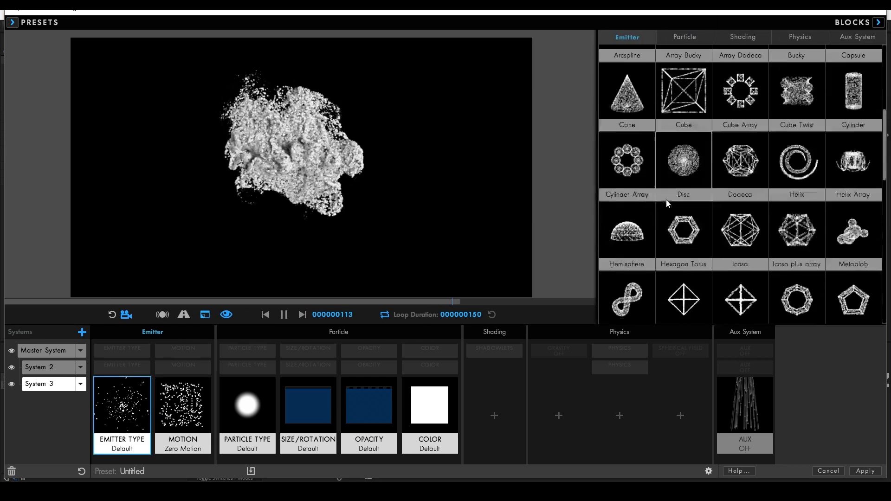
pyautogui.scroll(-5, 668, 204)
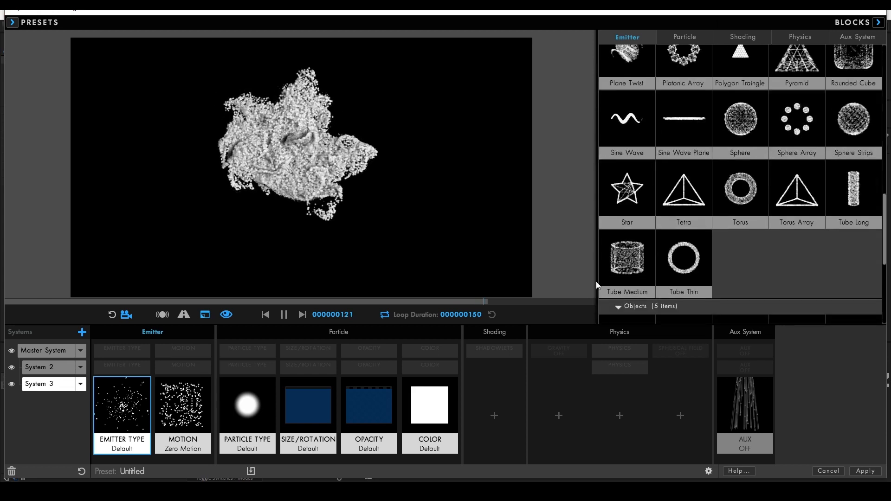
pyautogui.doubleClick(642, 286)
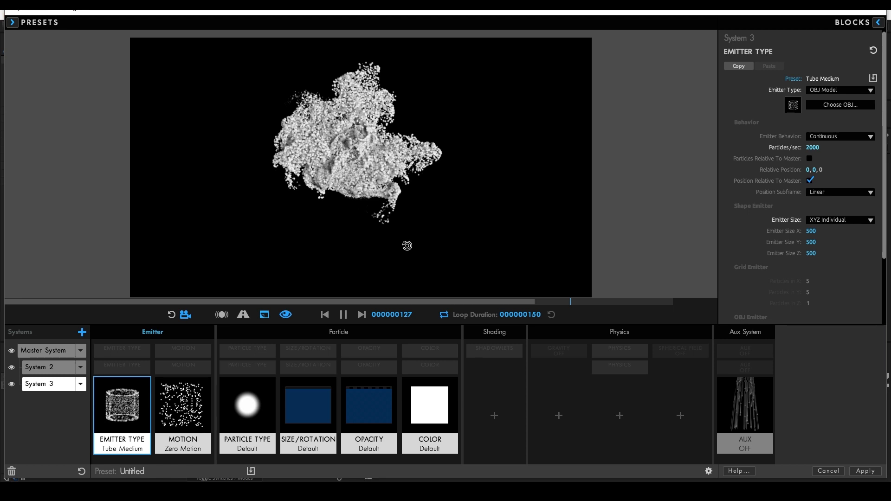
pyautogui.moveTo(407, 245); pyautogui.dragTo(438, 190)
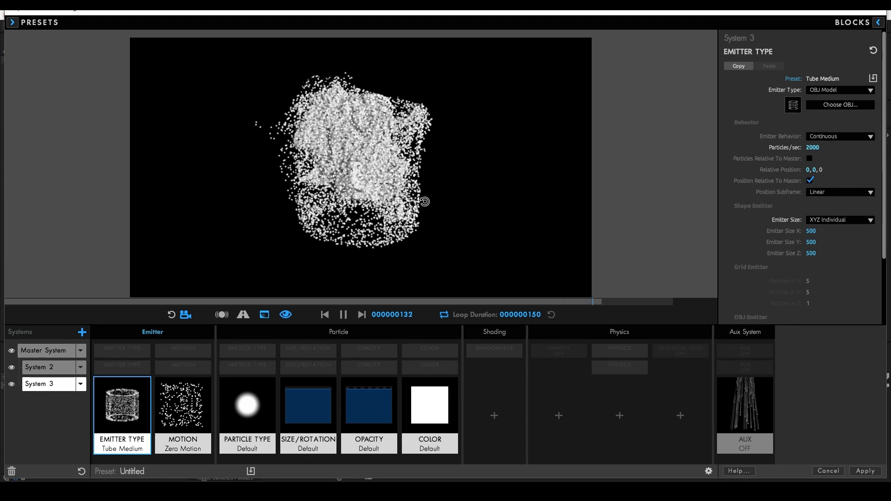
pyautogui.keyDown('alt'); pyautogui.click(12, 384); pyautogui.keyUp('alt')
pyautogui.moveTo(309, 241); pyautogui.dragTo(397, 182)
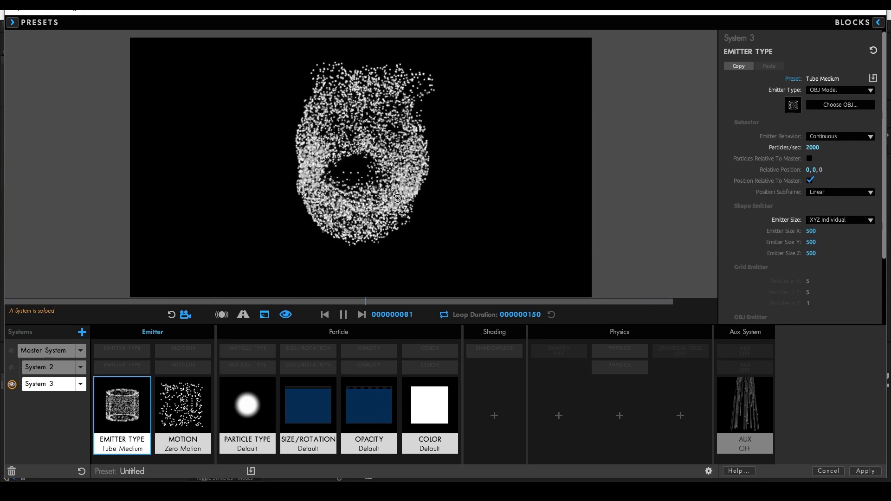
# Apply the Tube Swirl physics preset to System 3 and set its Vortex Core Size to 80%
pyautogui.click(618, 416)
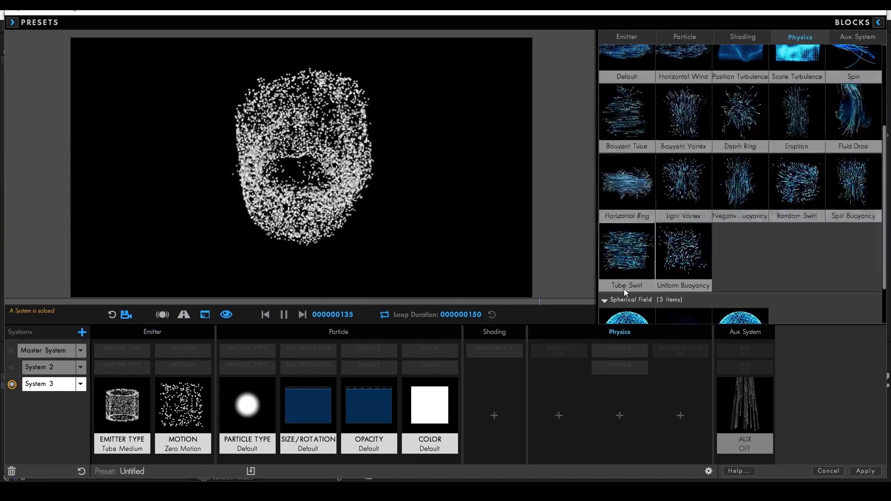
pyautogui.click(633, 278)
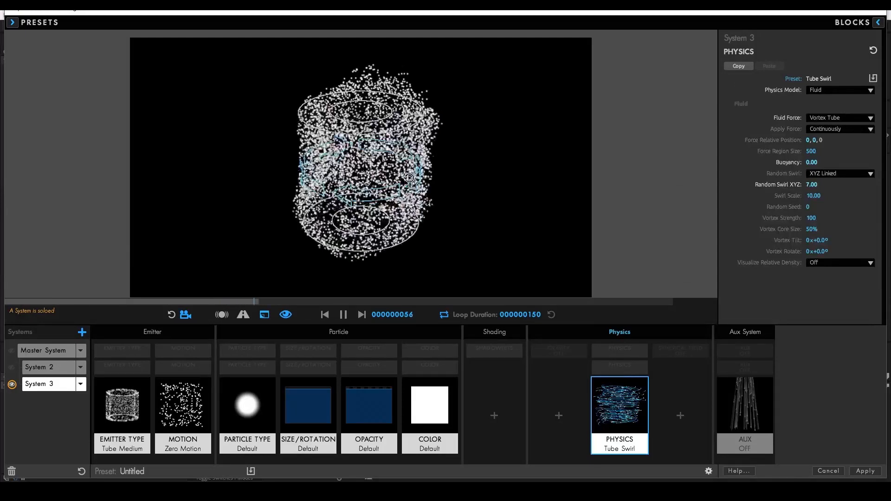
pyautogui.click(812, 229)
pyautogui.write('80')
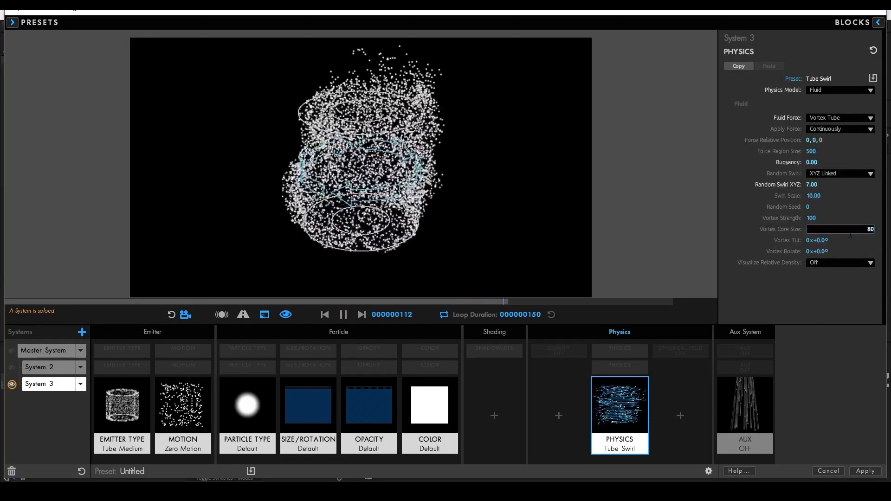
pyautogui.press('Return')
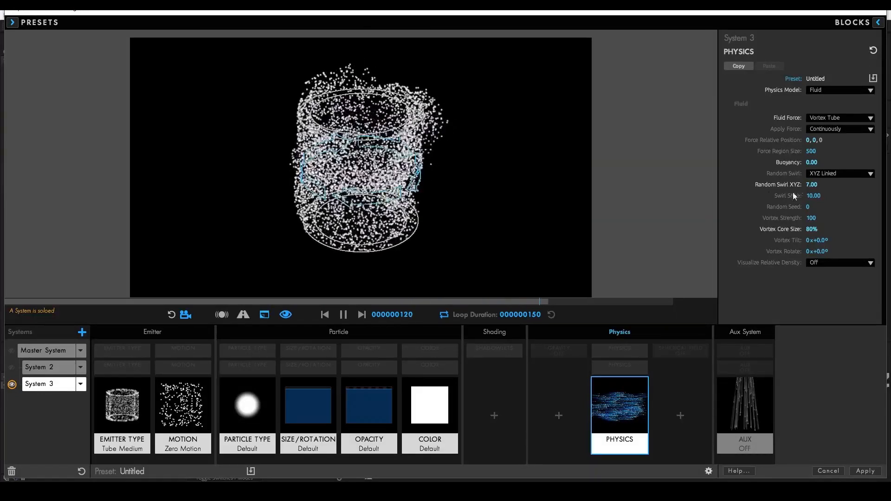
# Set System 3's Random Swirl XYZ to 20 and its Swirl Scale to 20
pyautogui.click(812, 184)
pyautogui.write('20')
pyautogui.press('Tab')
pyautogui.write('20')
pyautogui.press('Return')
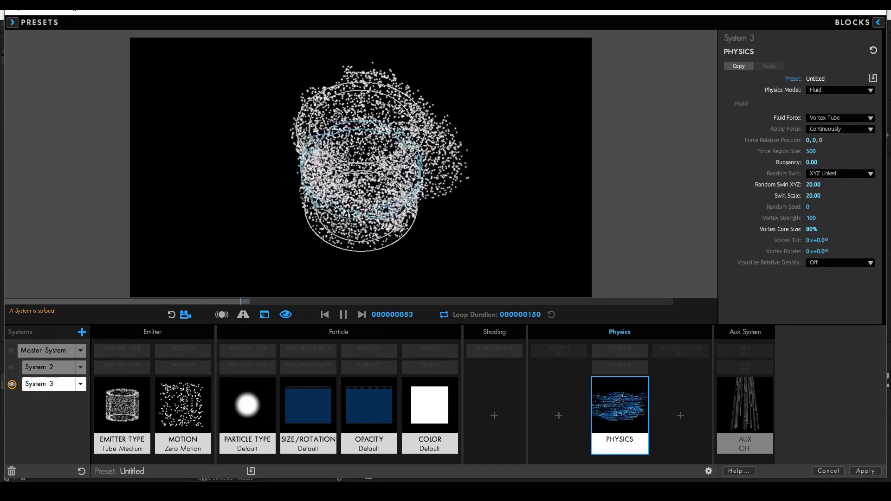
# Set System 3's emitter size to 1500 in X, 350 in Y and 1500 in Z
pyautogui.click(123, 408)
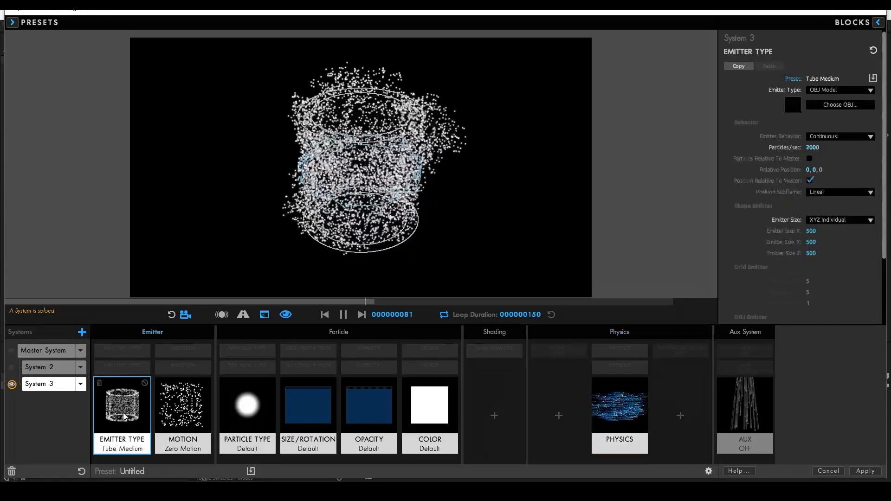
pyautogui.click(808, 231)
pyautogui.write('1500')
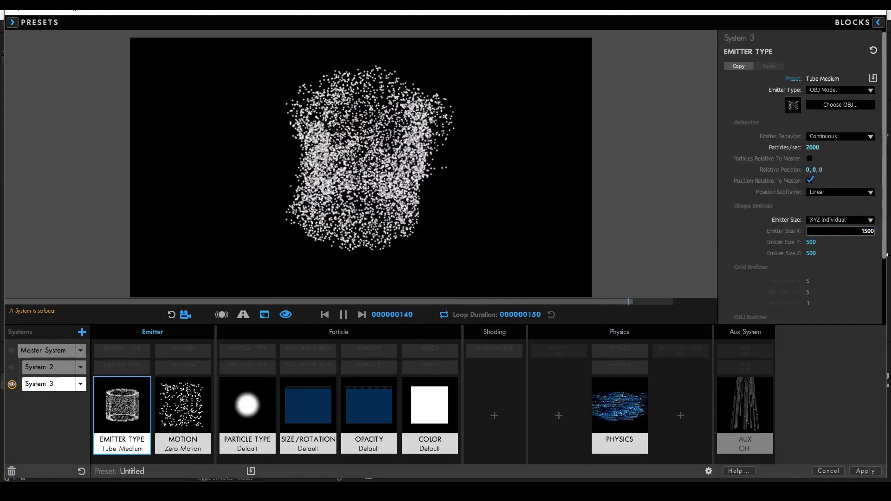
pyautogui.press('Tab')
pyautogui.write('350')
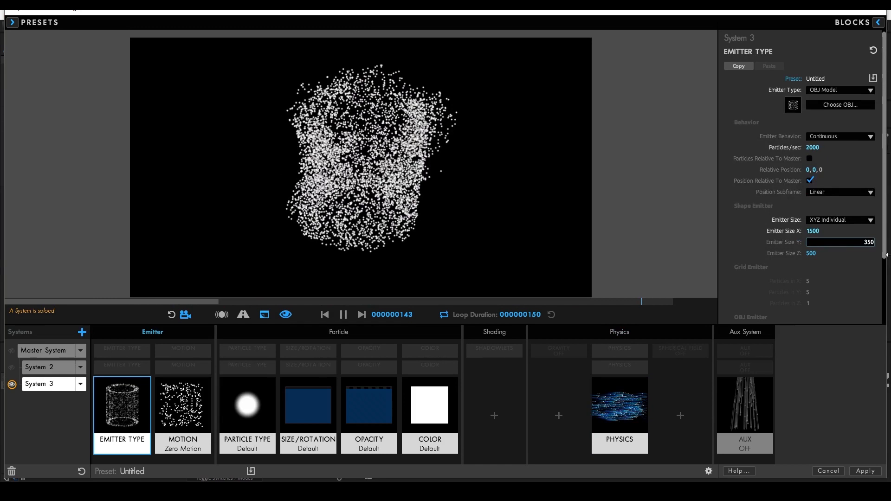
pyautogui.press('Tab')
pyautogui.write('1500')
pyautogui.press('Return')
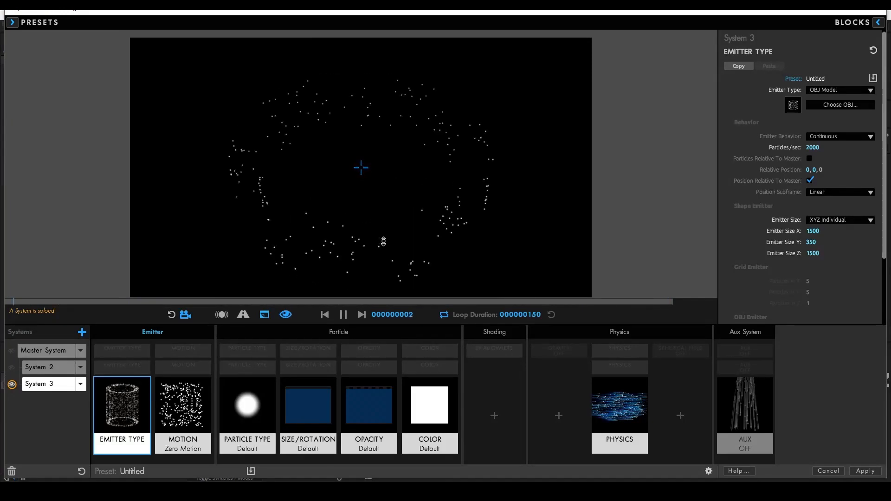
# Show the Master System alongside System 3 and check both forms from another angle
pyautogui.click(12, 351)
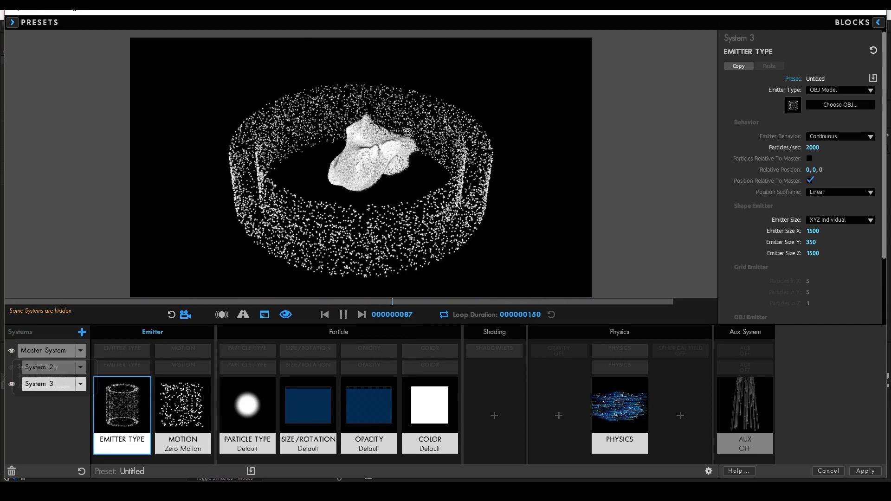
pyautogui.moveTo(408, 133); pyautogui.dragTo(384, 142)
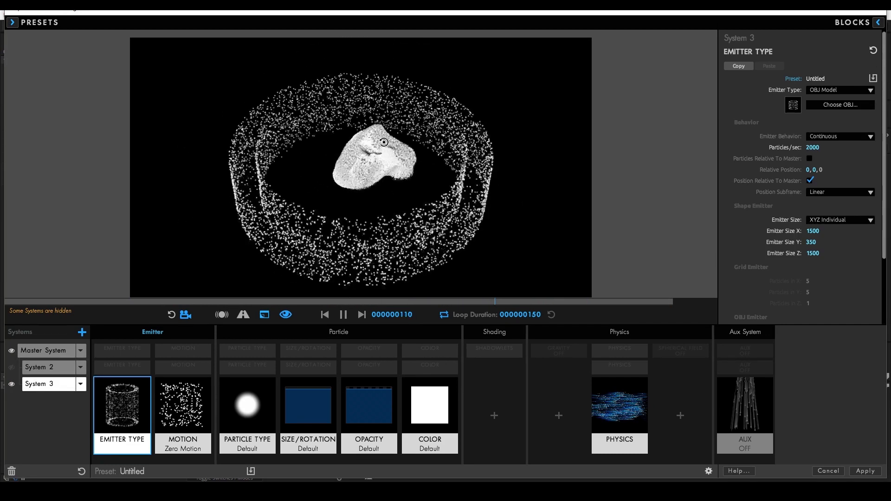
pyautogui.click(298, 407)
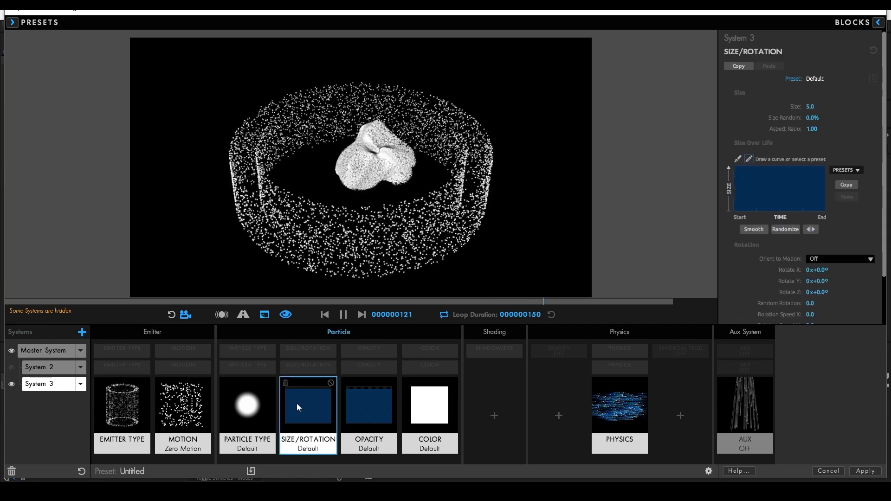
pyautogui.click(303, 414)
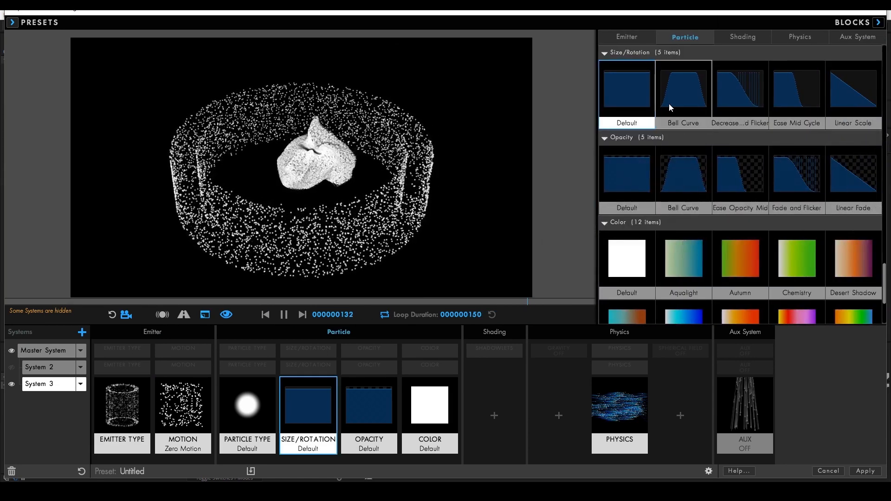
pyautogui.click(312, 417)
# Apply the Linear Fade opacity preset to the Master System and check the form from another angle
pyautogui.click(60, 356)
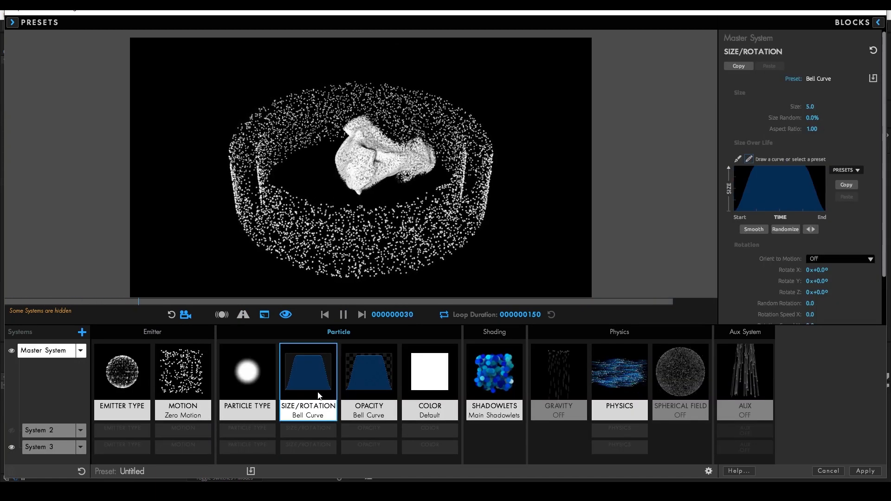
pyautogui.click(358, 383)
pyautogui.click(359, 383)
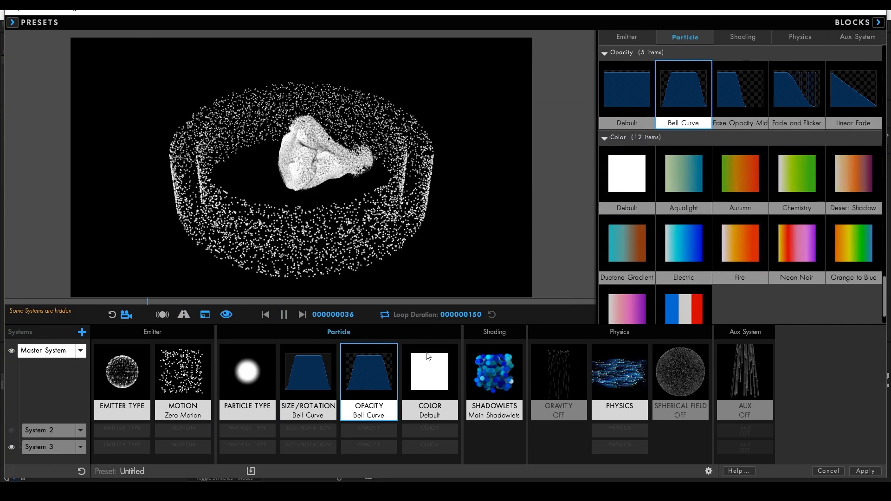
pyautogui.click(870, 104)
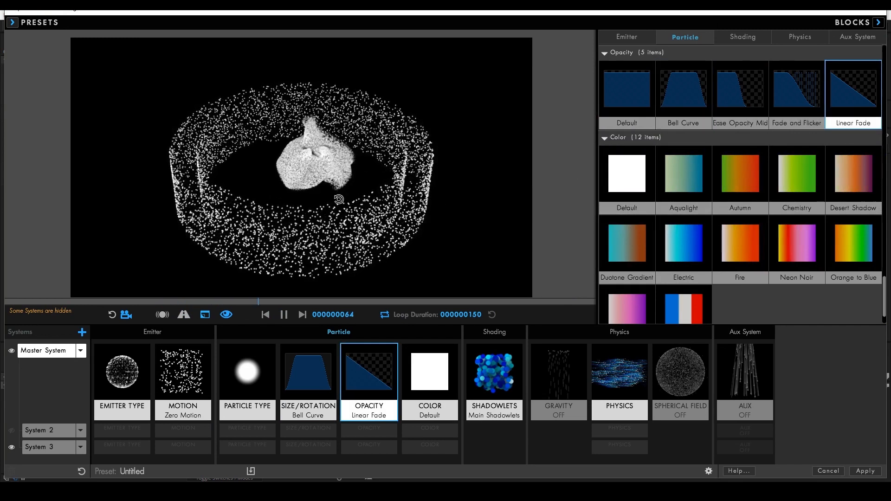
pyautogui.moveTo(341, 201)
pyautogui.mouseDown()
pyautogui.moveTo(340, 212)
pyautogui.moveTo(332, 202)
pyautogui.mouseUp()
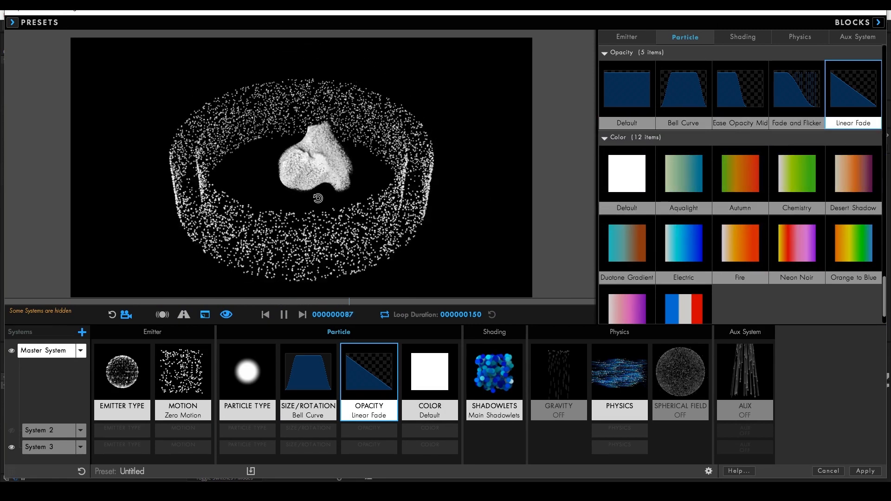
pyautogui.moveTo(326, 204); pyautogui.dragTo(359, 198)
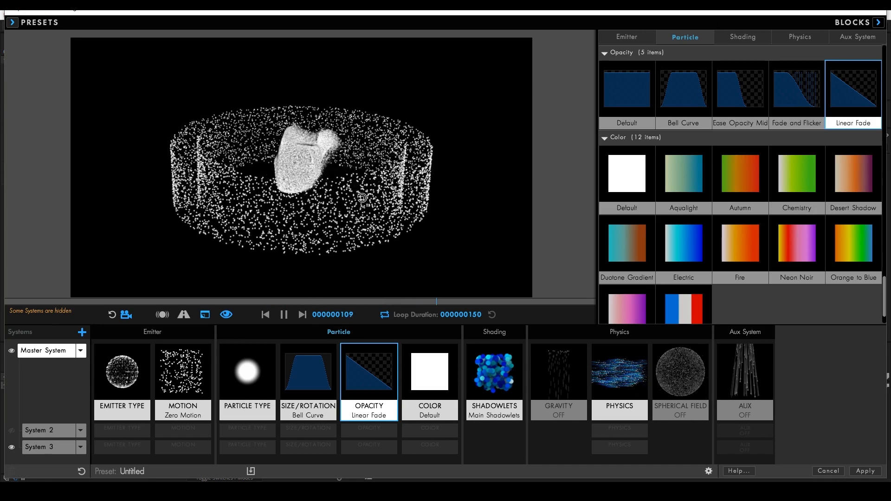
# Set System 3's emitter size in Y to 300
pyautogui.click(45, 449)
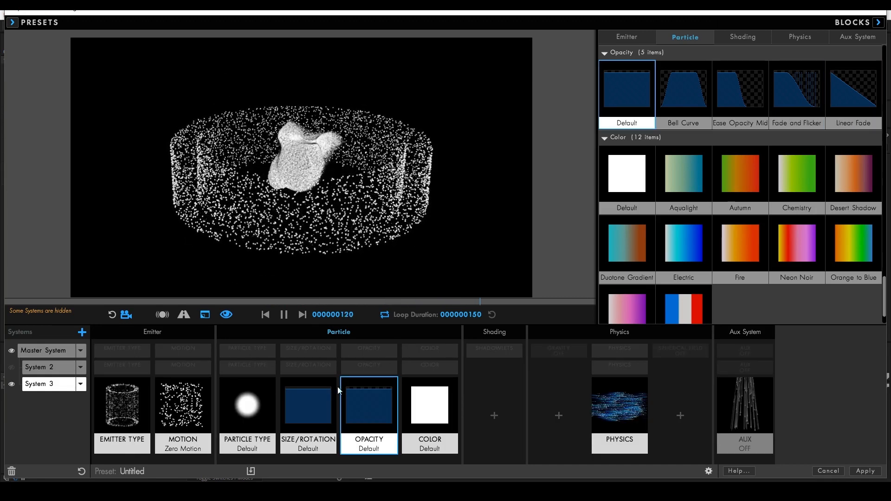
pyautogui.click(145, 383)
pyautogui.click(126, 418)
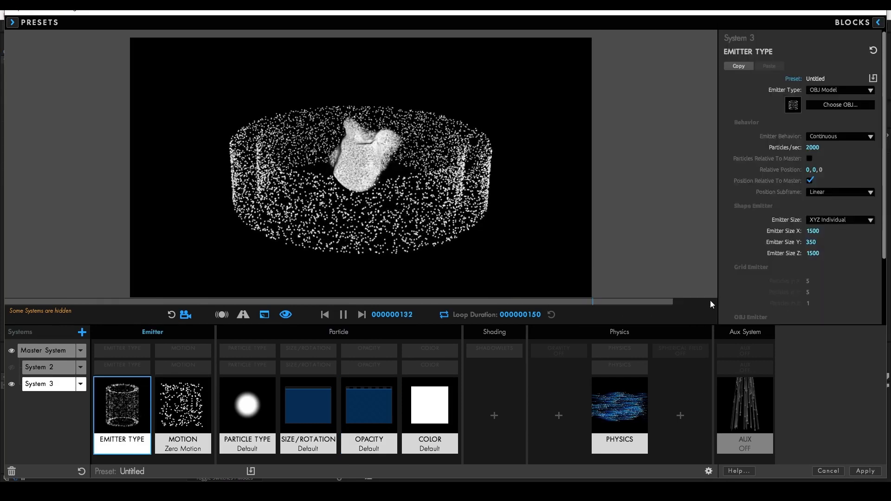
pyautogui.click(811, 242)
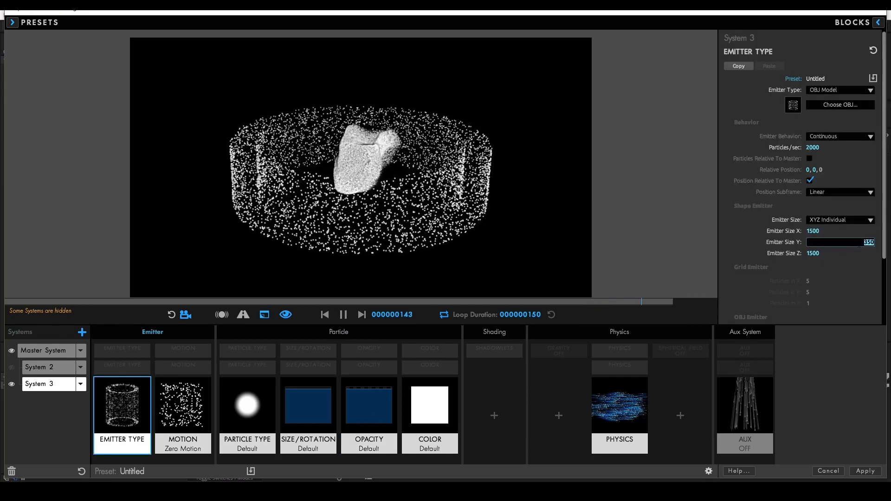
pyautogui.write('300')
pyautogui.press('Return')
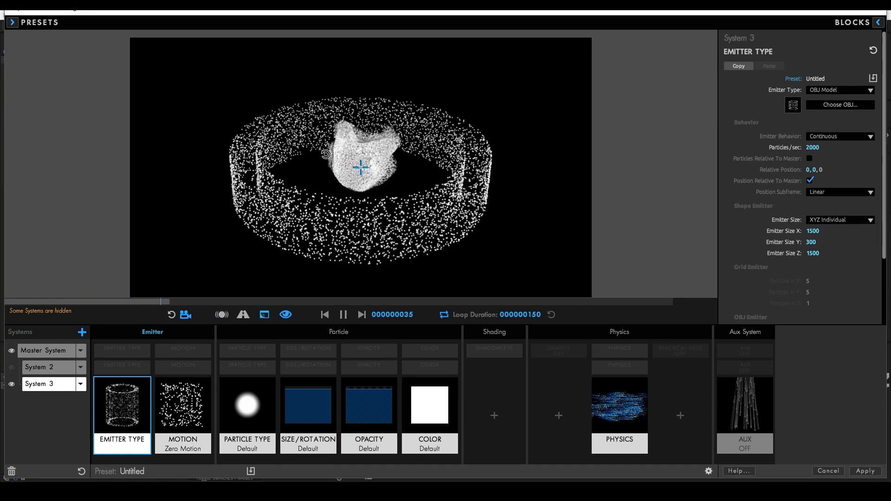
# Set the Master System's particle life to 4 seconds
pyautogui.click(56, 351)
pyautogui.click(227, 375)
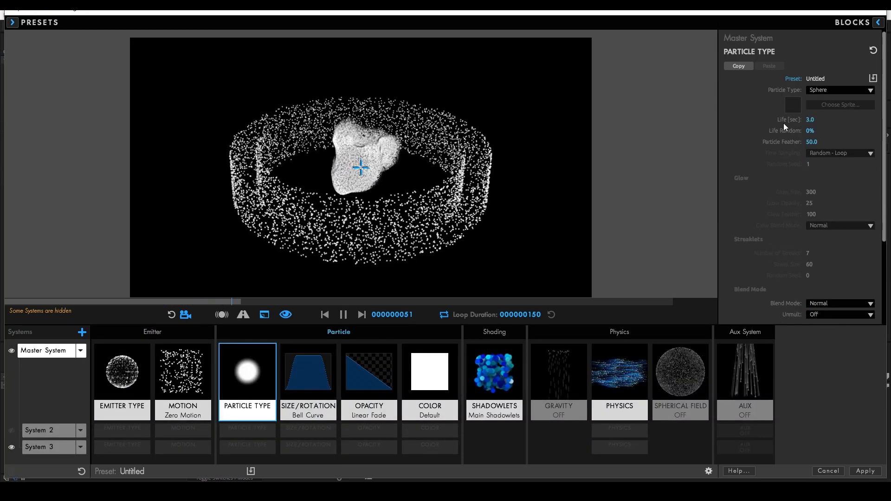
pyautogui.click(808, 119)
pyautogui.write('4')
pyautogui.press('Return')
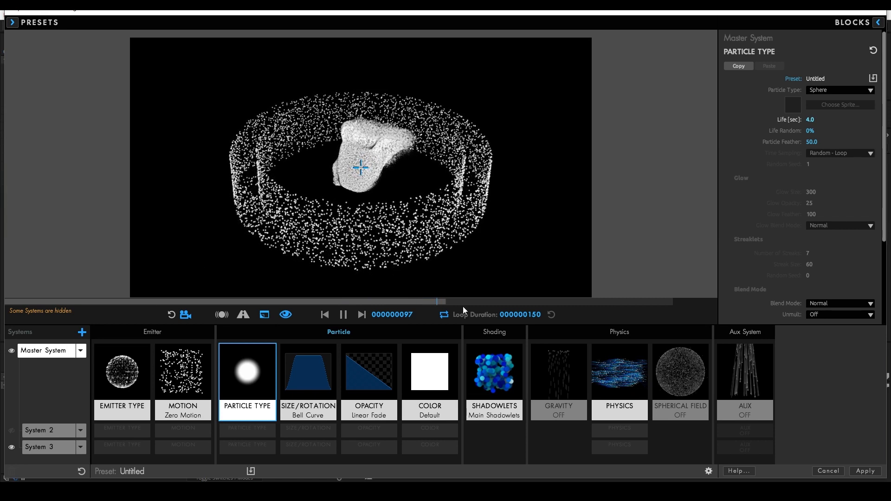
# Set the Simulation Fidelity in the Master System's fluid physics to 10
pyautogui.scroll(-3, 857, 234)
pyautogui.click(613, 380)
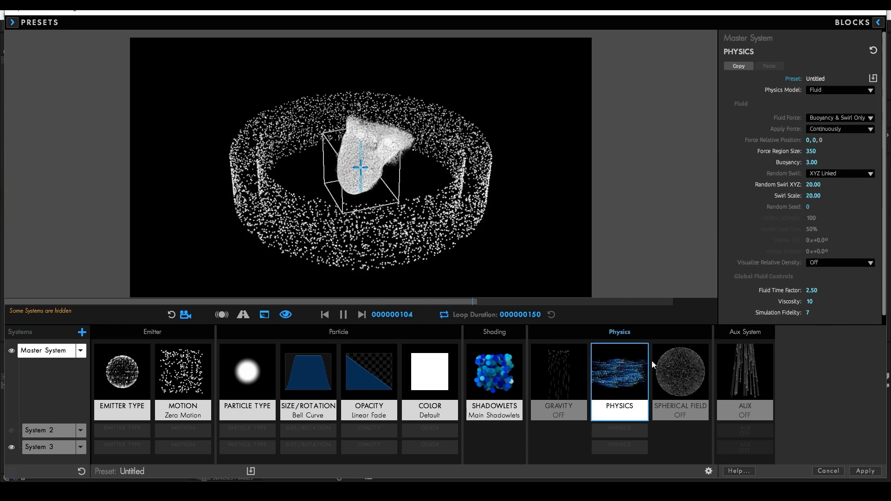
pyautogui.click(808, 308)
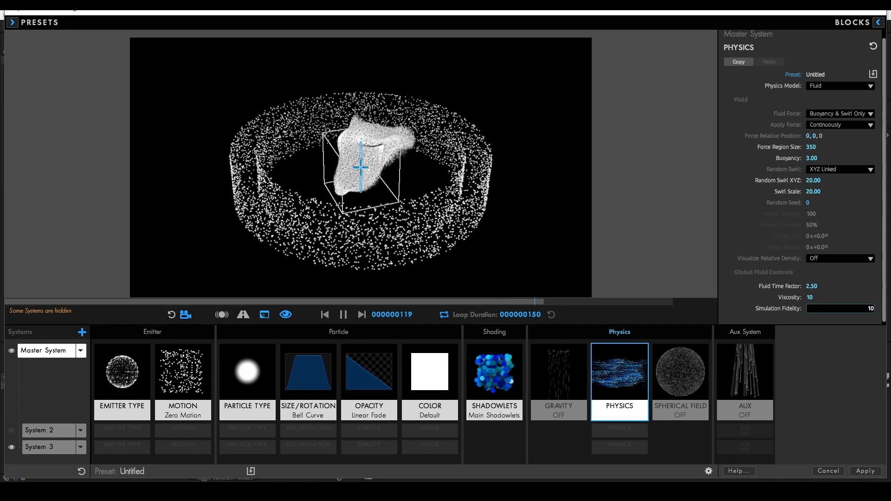
pyautogui.write('10')
pyautogui.press('Return')
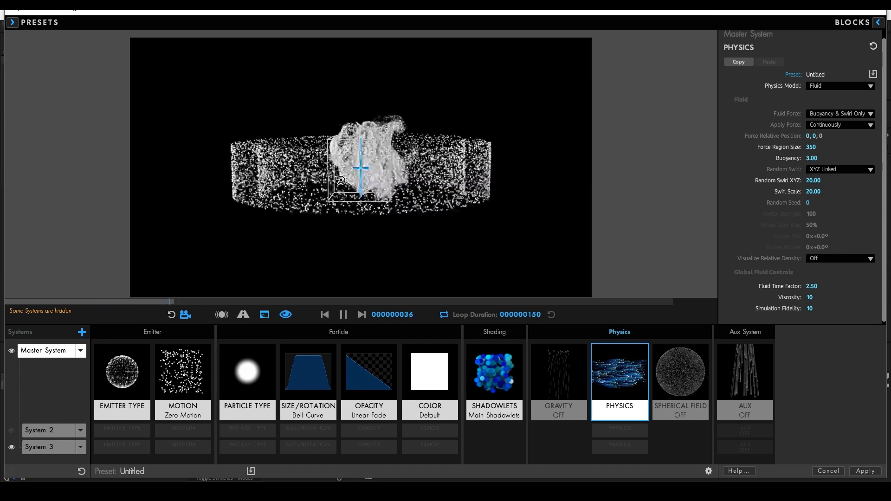
pyautogui.moveTo(345, 186); pyautogui.dragTo(396, 175)
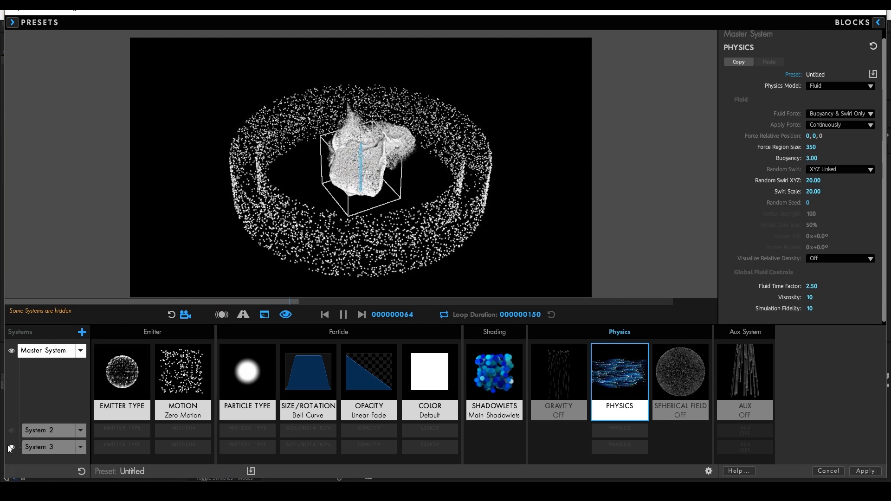
# Solo the Master System and apply the Designer setup to the composition
pyautogui.click(11, 351)
pyautogui.moveTo(380, 185); pyautogui.dragTo(353, 186)
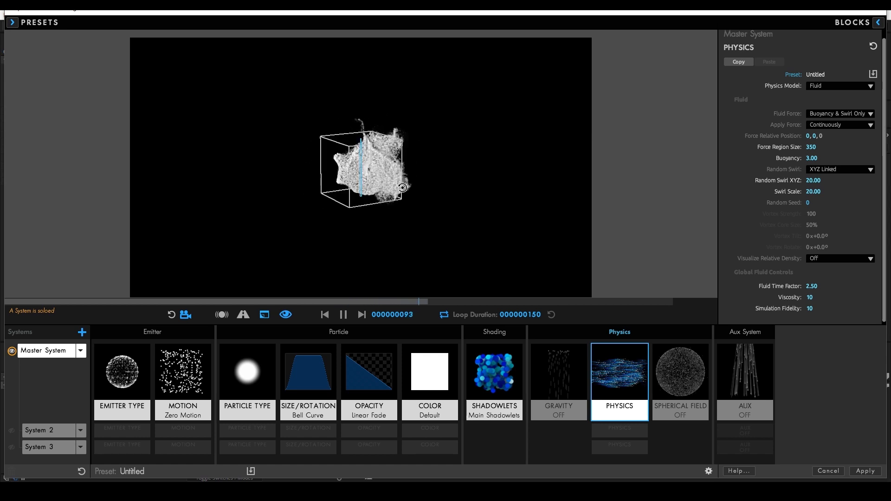
pyautogui.moveTo(426, 190); pyautogui.dragTo(434, 190)
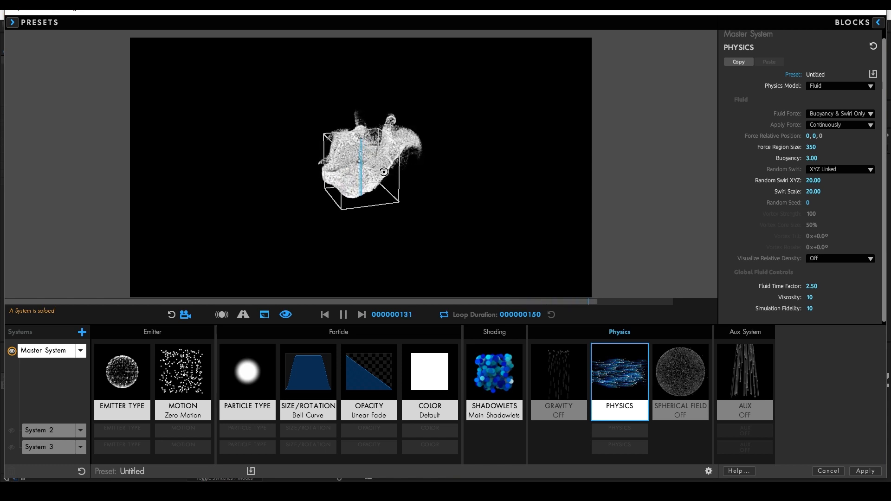
pyautogui.moveTo(377, 175); pyautogui.dragTo(382, 188)
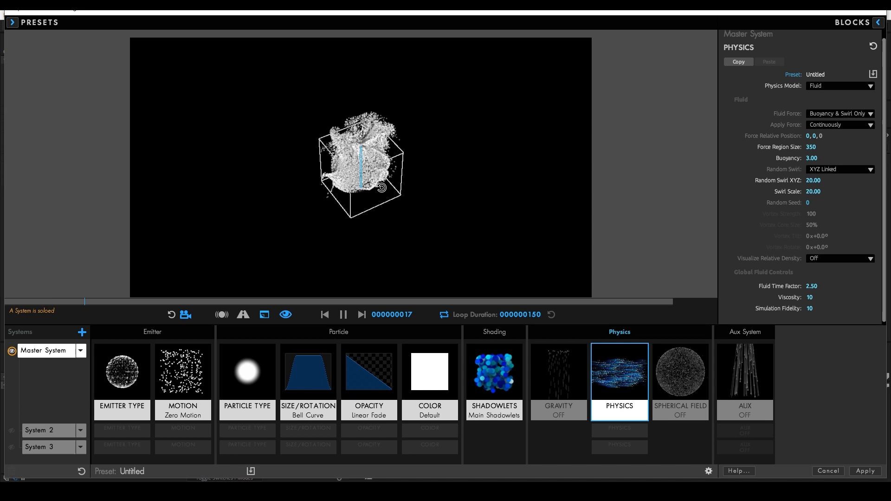
pyautogui.click(863, 471)
# At frame 30, add a two-node camera with the 35mm preset and dolly it back by about 560 in Z
pyautogui.moveTo(371, 385); pyautogui.dragTo(436, 389)
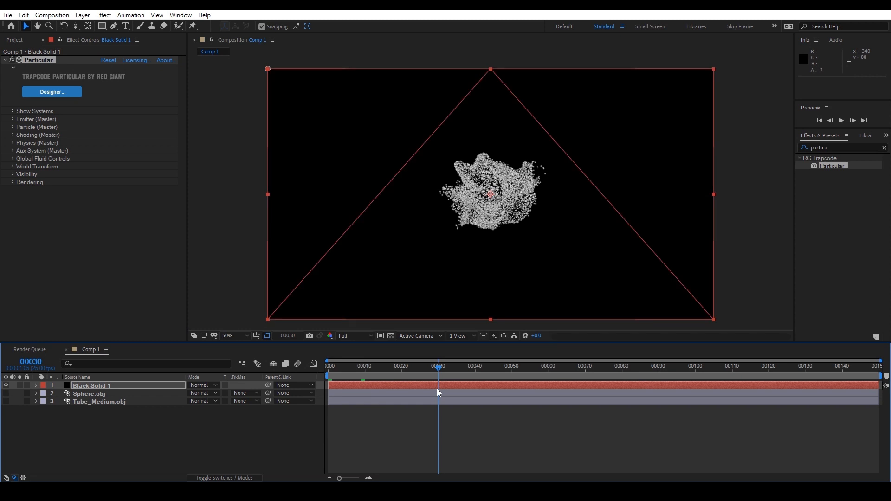
pyautogui.rightClick(183, 434)
pyautogui.moveTo(215, 334)
pyautogui.click(330, 378)
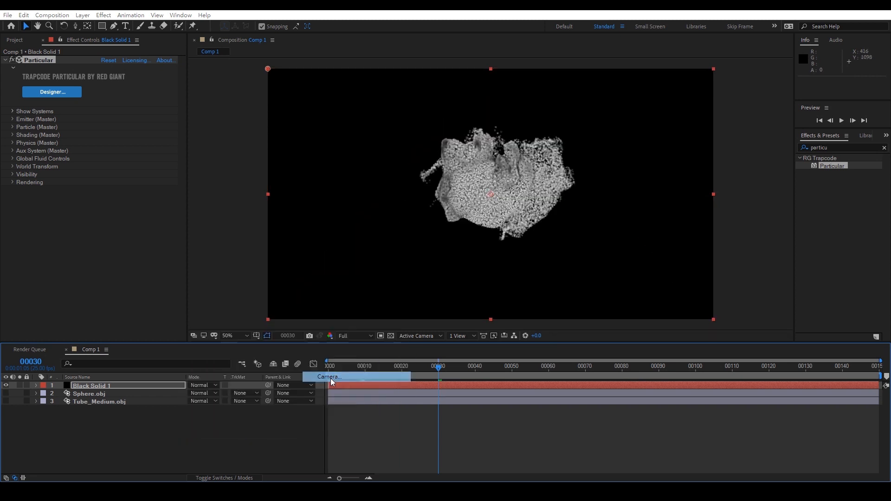
pyautogui.click(319, 111)
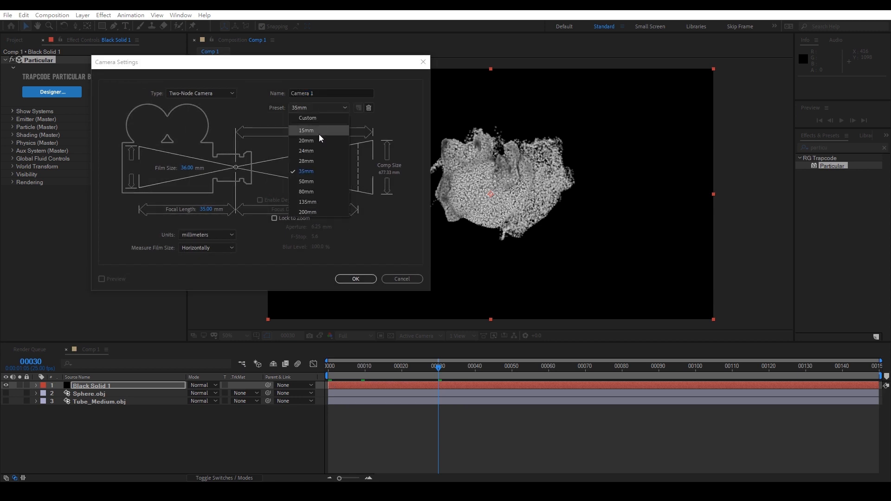
pyautogui.click(308, 169)
pyautogui.click(356, 278)
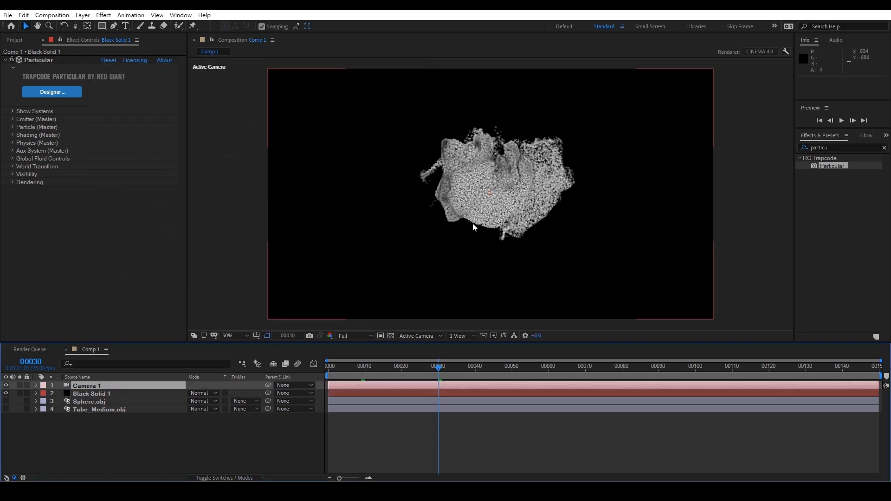
pyautogui.press('c')
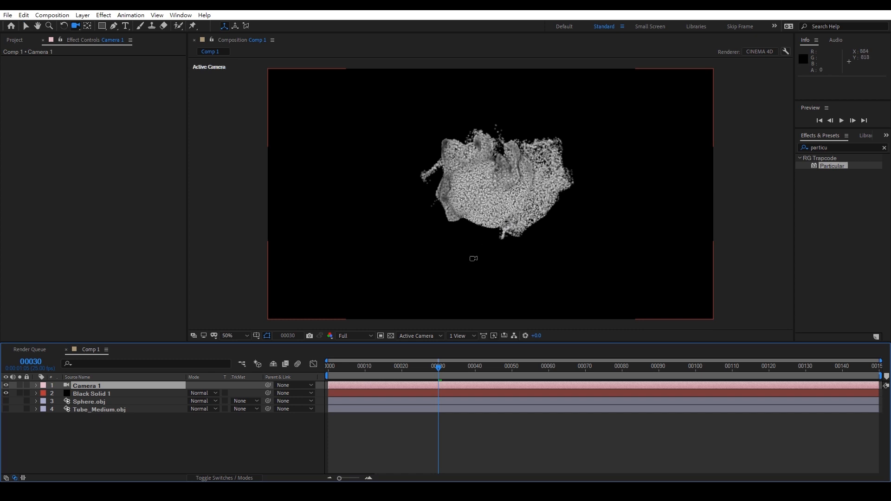
pyautogui.moveTo(477, 253); pyautogui.dragTo(495, 336)
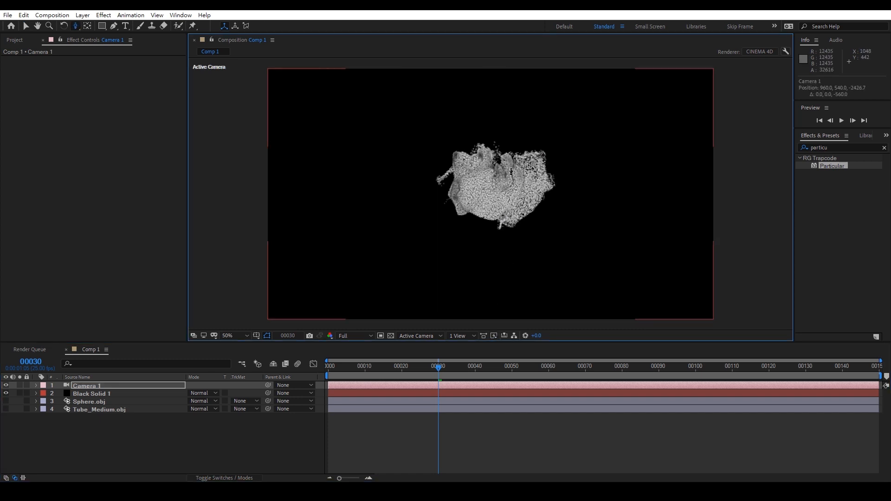
# Set the master particle color mode of Particular on Black Solid 1 to Over Life
pyautogui.click(100, 393)
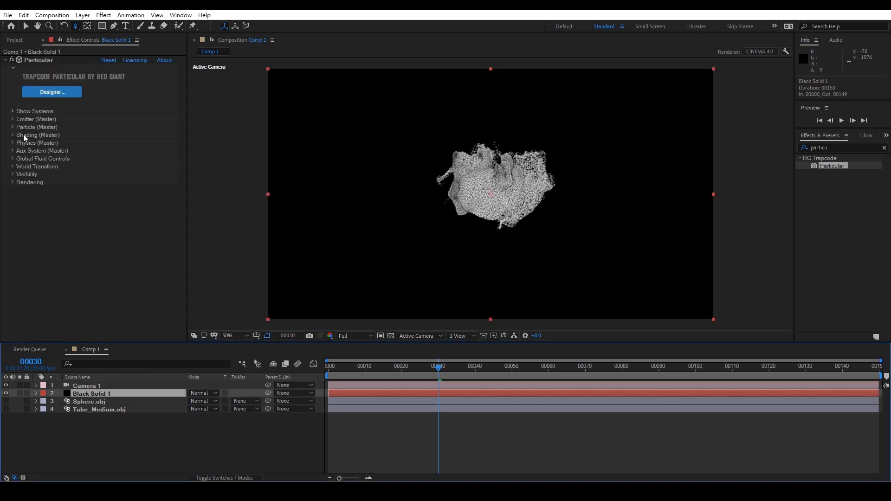
pyautogui.click(12, 127)
pyautogui.scroll(-1, 31, 178)
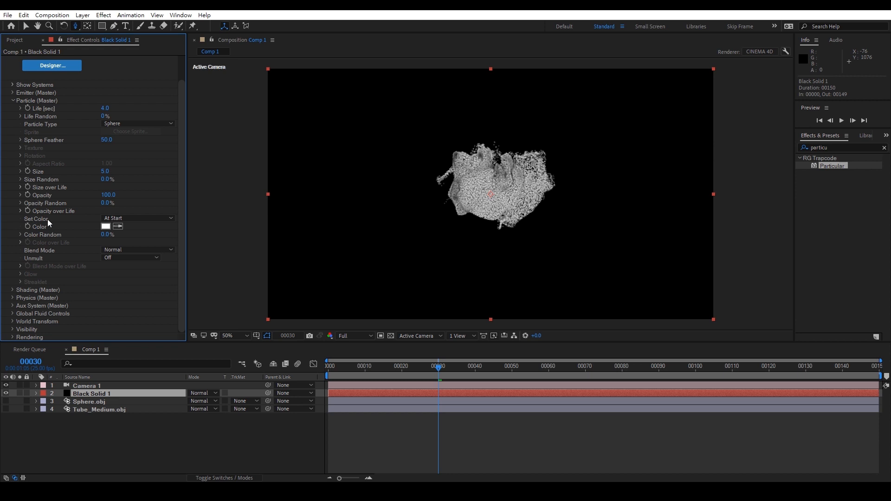
pyautogui.click(136, 218)
pyautogui.click(127, 240)
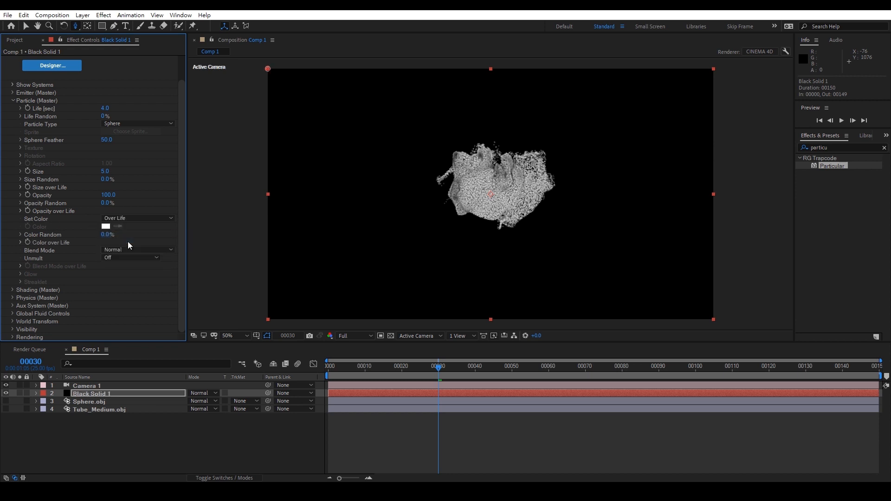
# Apply the white-to-cyan-to-blue preset gradient to the master particles' Color over Life ramp
pyautogui.click(21, 243)
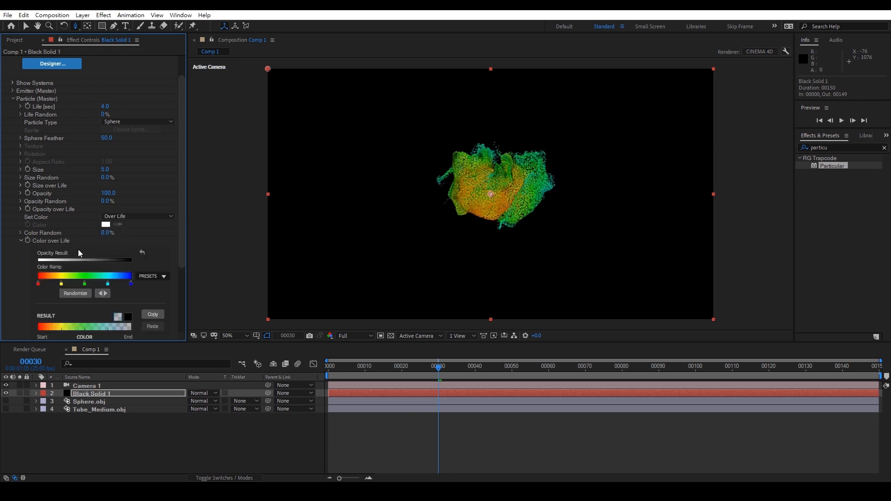
pyautogui.click(150, 276)
pyautogui.click(152, 306)
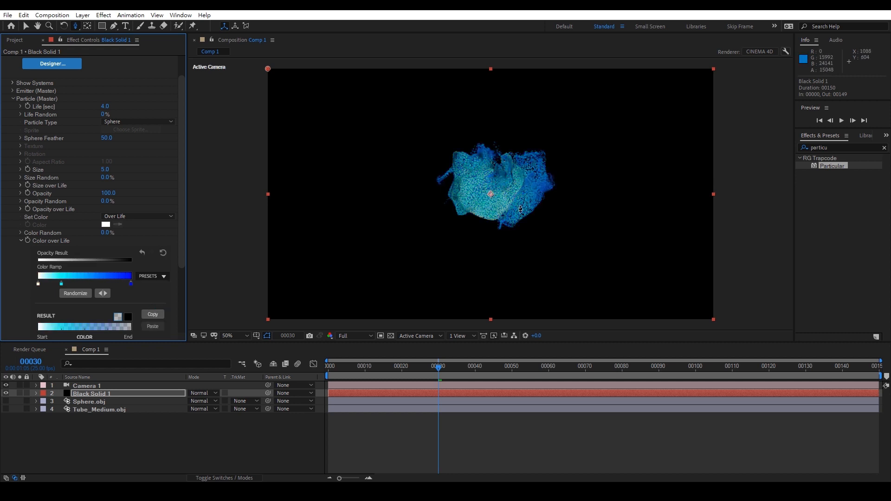
# Change the white start stop of the Color over Life ramp to pink-violet DE7CEC
pyautogui.doubleClick(38, 284)
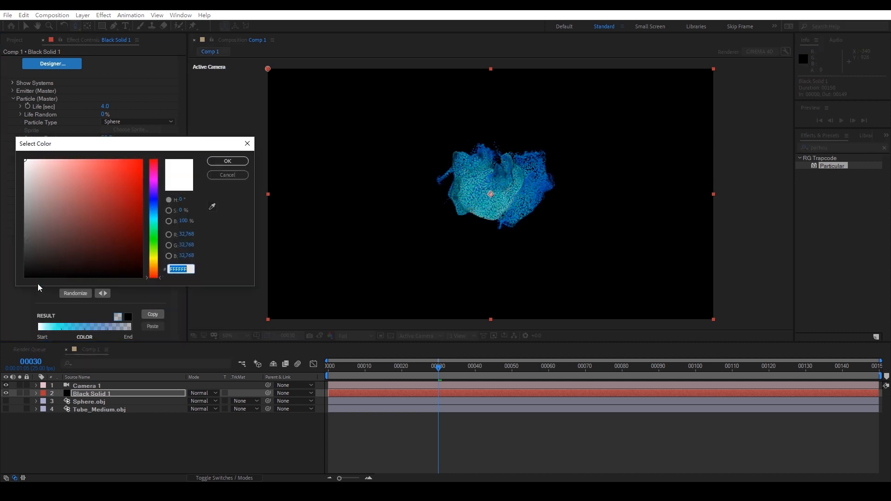
pyautogui.click(155, 183)
pyautogui.moveTo(128, 178)
pyautogui.mouseDown()
pyautogui.moveTo(91, 159)
pyautogui.moveTo(78, 157)
pyautogui.moveTo(81, 168)
pyautogui.mouseUp()
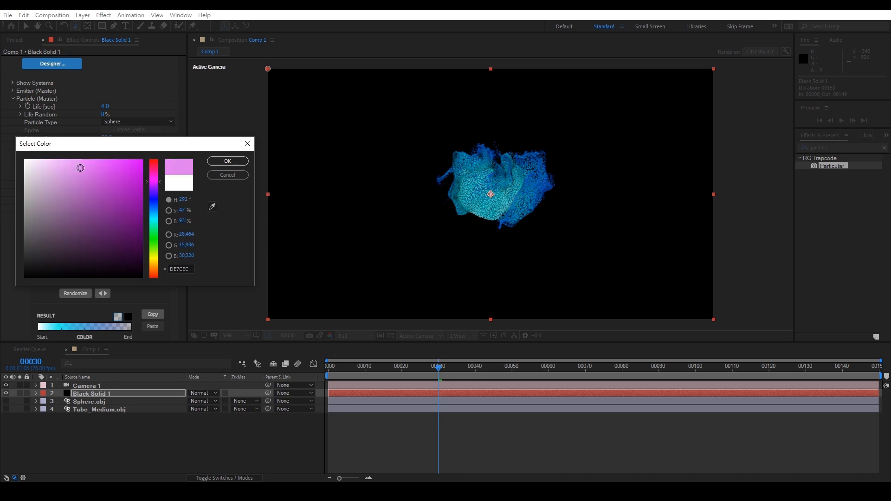
pyautogui.click(227, 161)
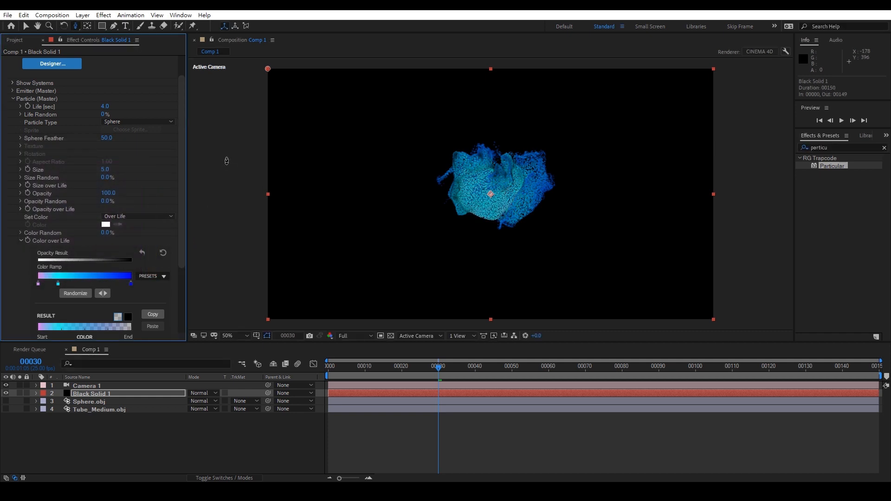
# In the Color over Life ramp, change the cyan stop to light gray D6D6D6 and the start stop to pink EC6EFF
pyautogui.doubleClick(58, 283)
pyautogui.moveTo(32, 181)
pyautogui.mouseDown()
pyautogui.moveTo(1, 171)
pyautogui.moveTo(24, 178)
pyautogui.mouseUp()
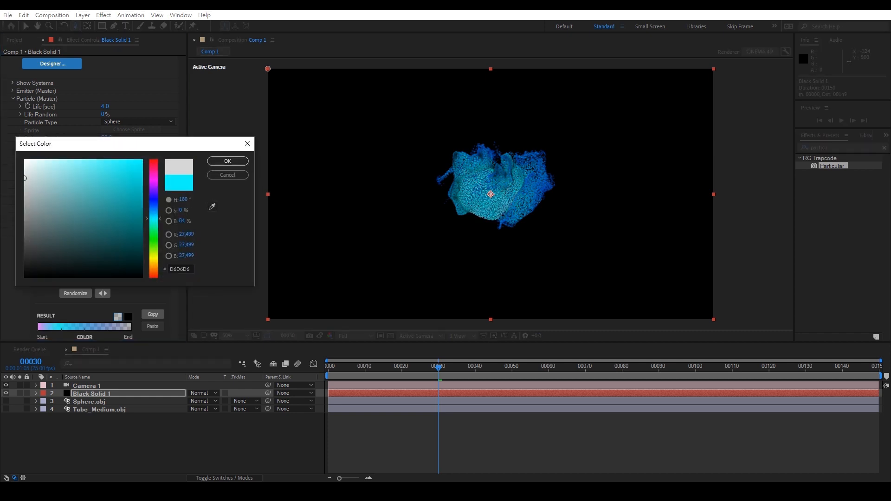
pyautogui.click(236, 161)
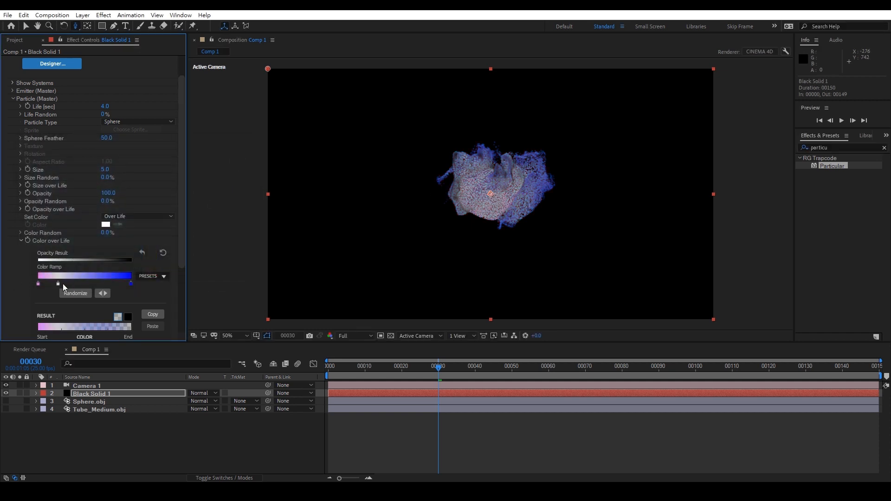
pyautogui.doubleClick(37, 284)
pyautogui.click(92, 160)
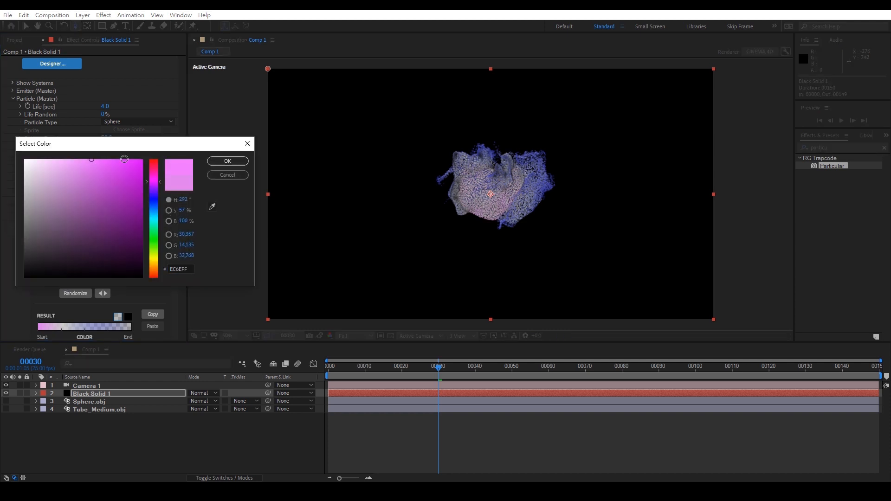
pyautogui.click(228, 162)
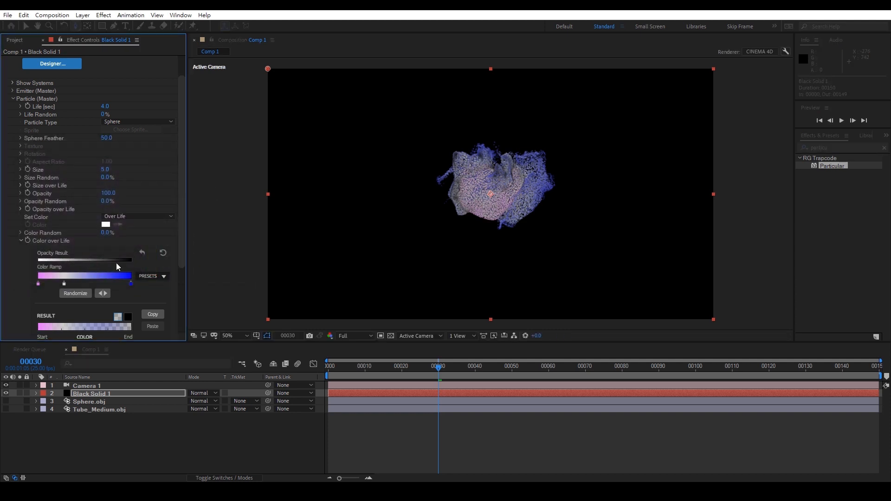
# Change the blue end stop of the Color over Life ramp to gray 7A7A7A
pyautogui.doubleClick(131, 284)
pyautogui.moveTo(63, 213); pyautogui.dragTo(24, 221)
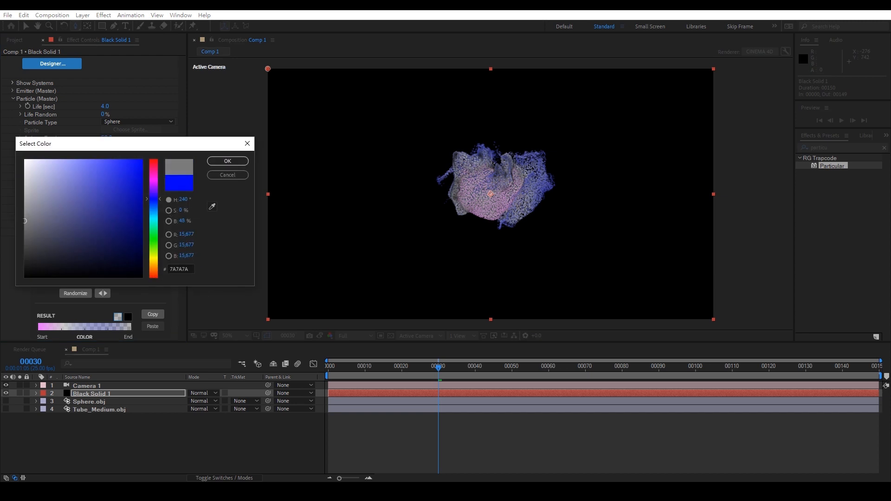
pyautogui.click(228, 161)
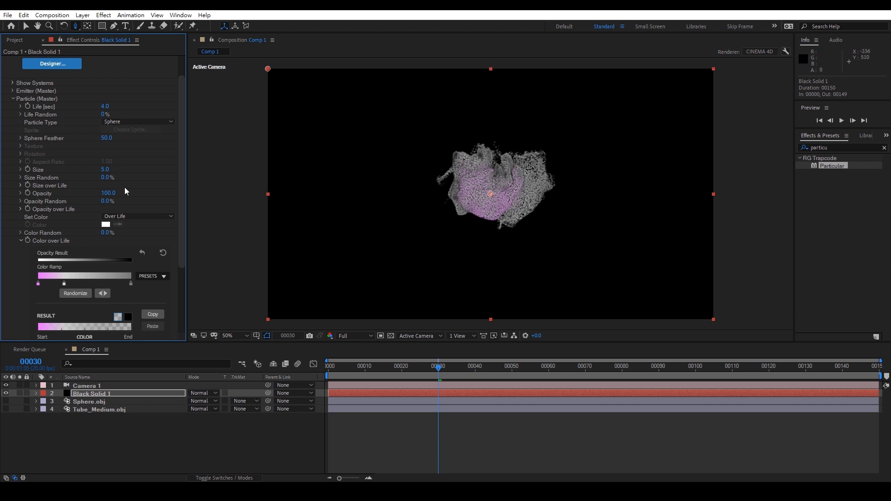
# Set the master particle Size to 7
pyautogui.click(105, 169)
pyautogui.press('Return')
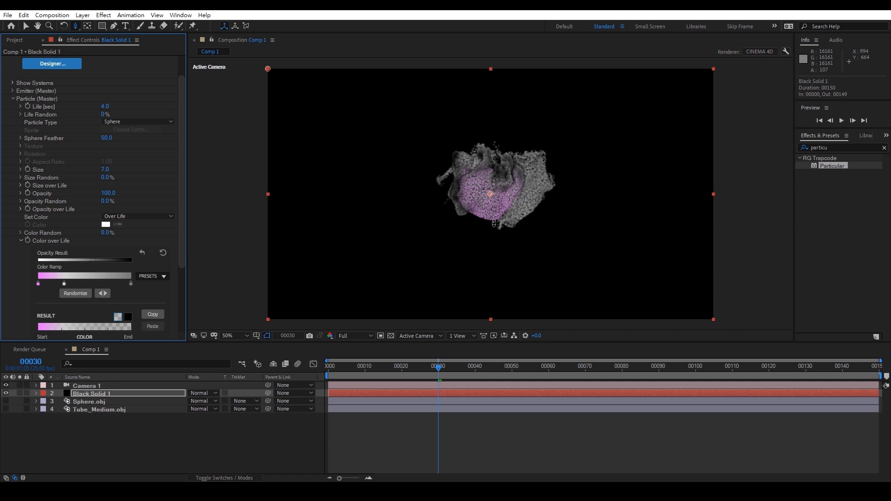
# Reshape the master particles' Size over Life curve: raise its start points and remove most plateau points so size tapers from an early peak
pyautogui.moveTo(181, 198)
pyautogui.mouseDown()
pyautogui.moveTo(179, 268)
pyautogui.moveTo(174, 190)
pyautogui.mouseUp()
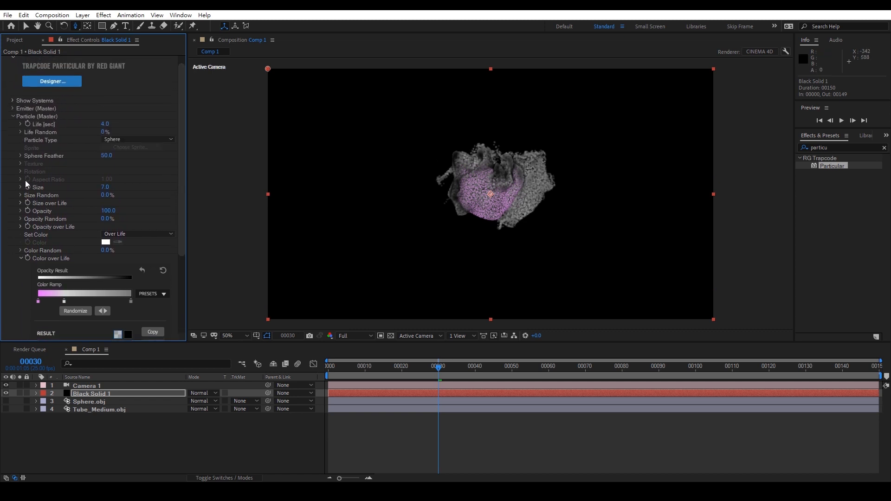
pyautogui.click(21, 203)
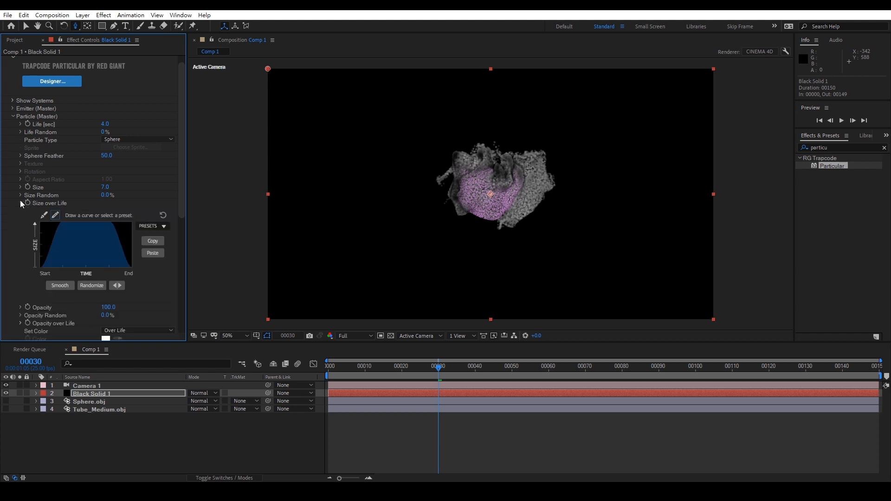
pyautogui.click(42, 215)
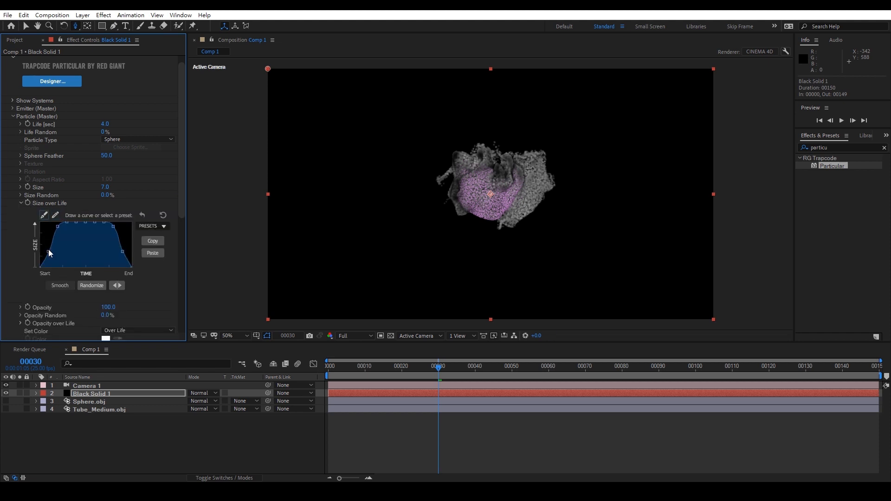
pyautogui.moveTo(49, 251); pyautogui.dragTo(50, 241)
pyautogui.moveTo(35, 258); pyautogui.dragTo(48, 238)
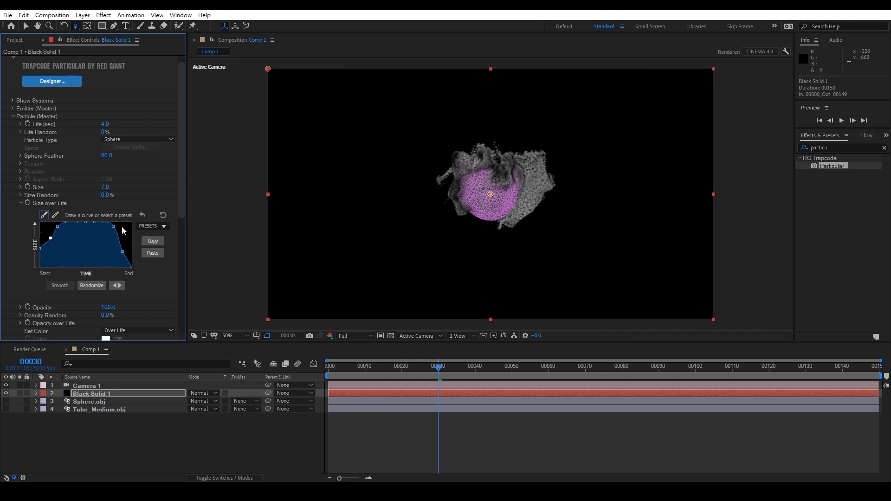
pyautogui.moveTo(105, 226); pyautogui.dragTo(76, 223)
pyautogui.press('Delete')
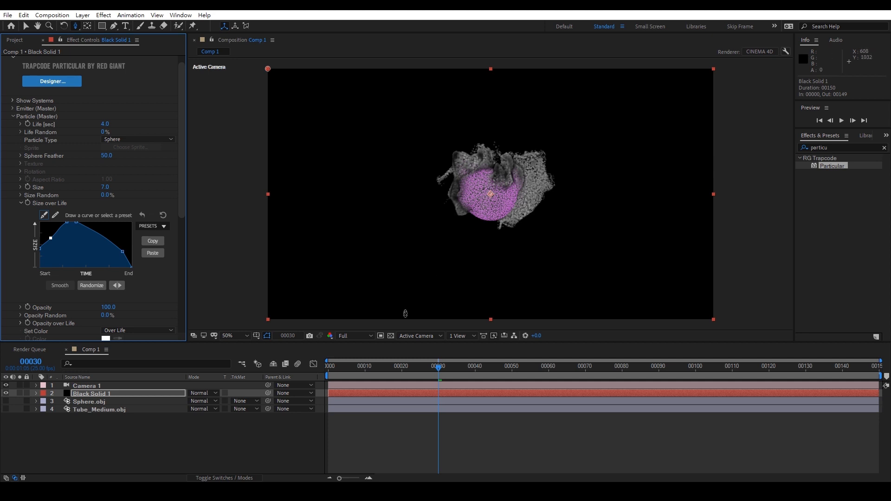
# Preview the particle animation from frame 0 to check the new size and color settings
pyautogui.moveTo(365, 368); pyautogui.dragTo(311, 363)
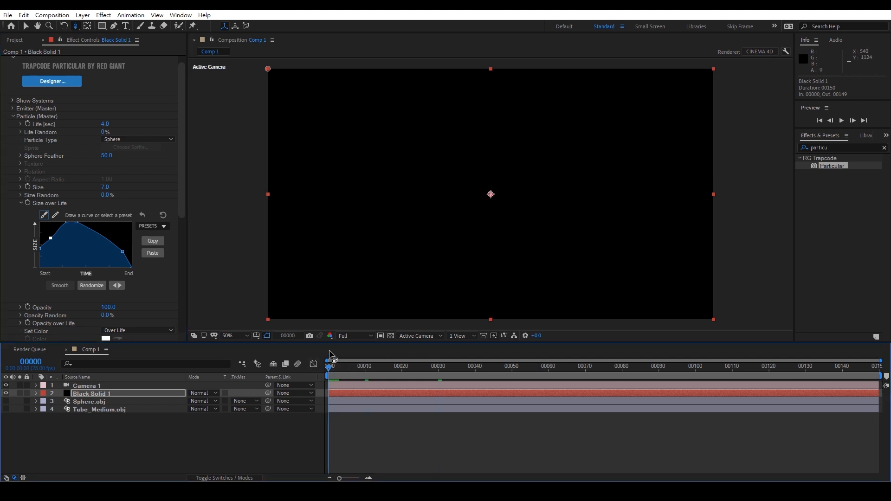
pyautogui.press('space')
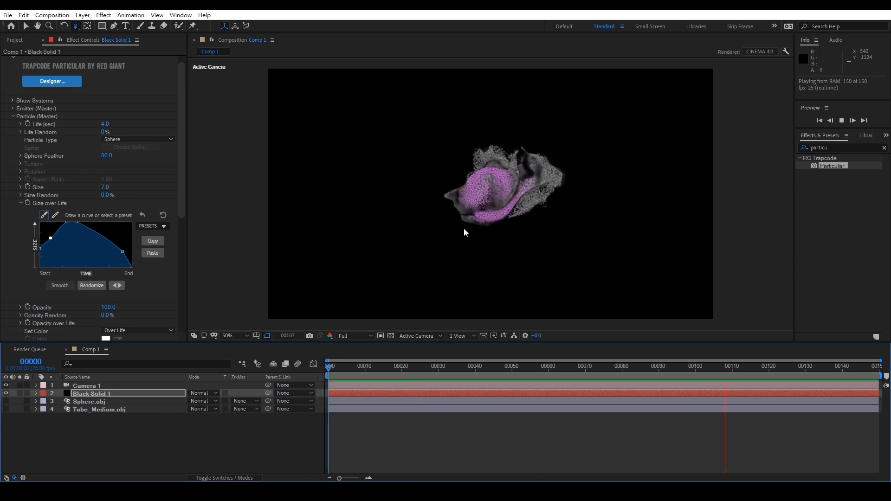
pyautogui.press('space')
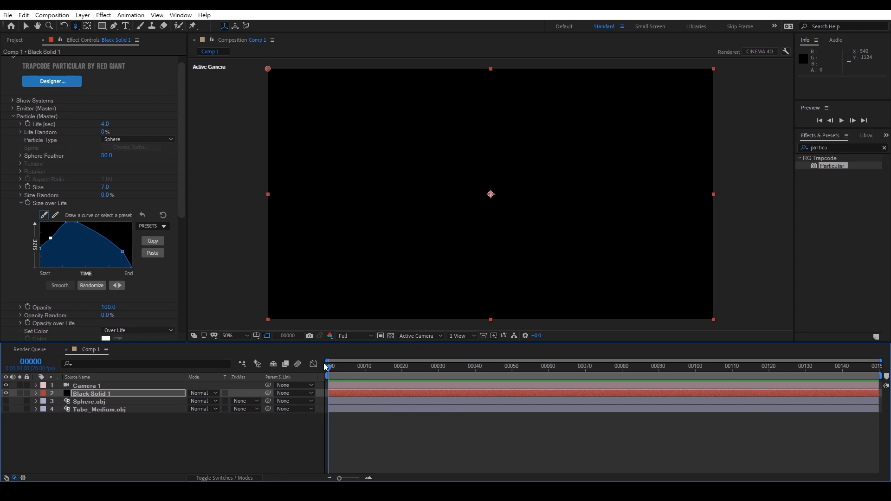
# Try keyframing the master emitter's Position on Black Solid 1, with the first keyframe at frame 0
pyautogui.moveTo(356, 367); pyautogui.dragTo(466, 383)
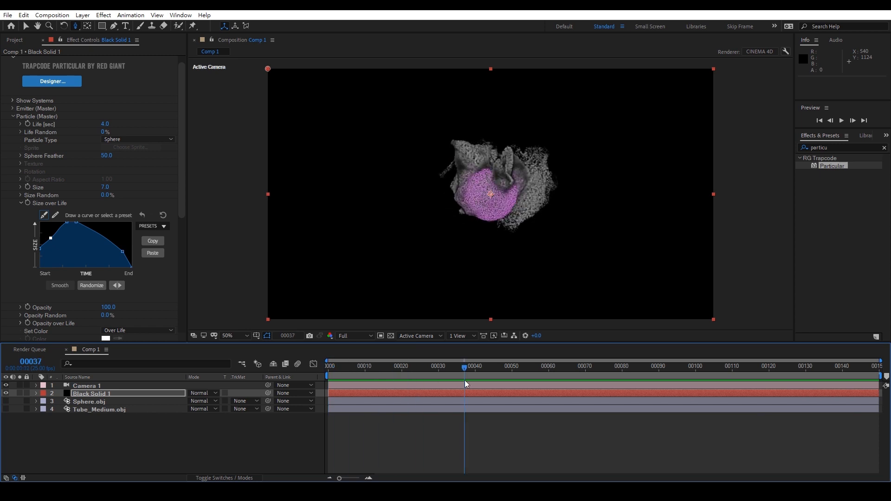
pyautogui.click(12, 108)
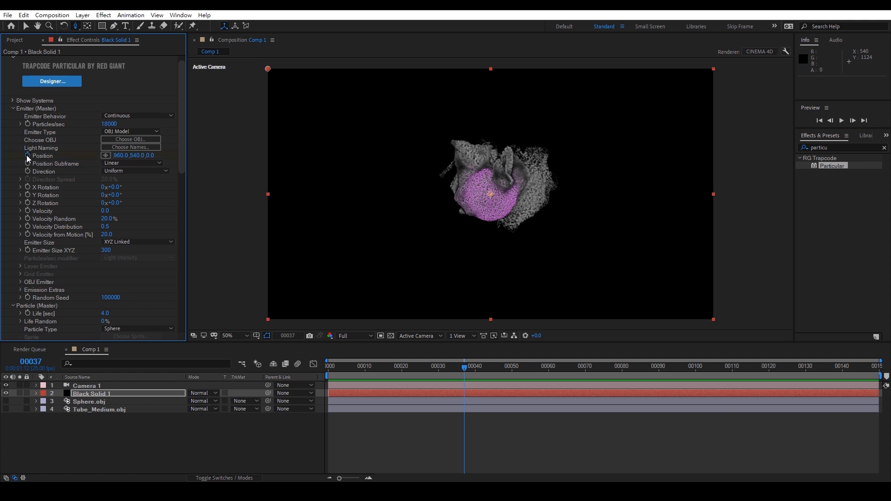
pyautogui.click(114, 394)
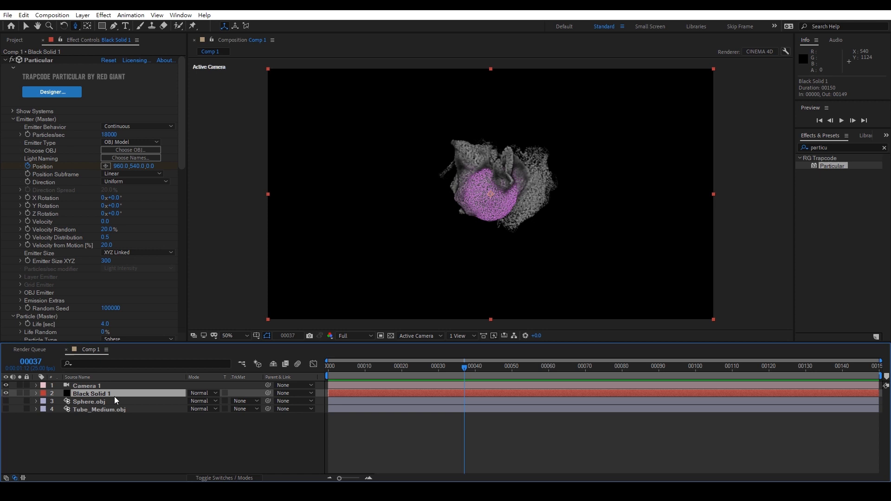
pyautogui.press('u')
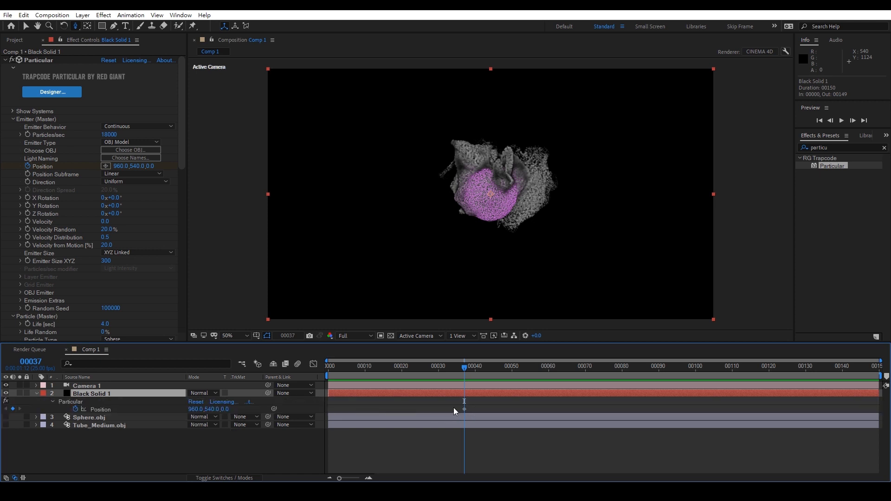
pyautogui.moveTo(465, 411); pyautogui.dragTo(334, 410)
# Try moving the emitter at frame 50 to about 1014, 652, 0 and check its motion at frame 23
pyautogui.moveTo(535, 365); pyautogui.dragTo(512, 381)
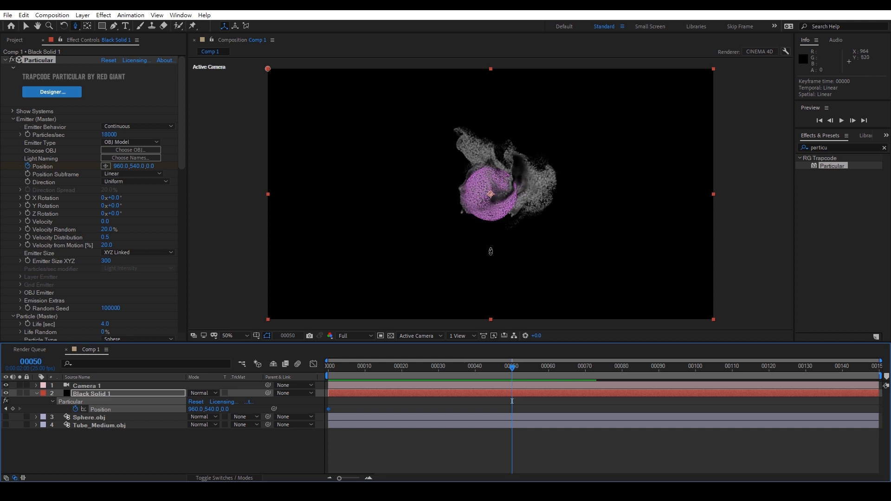
pyautogui.press('v')
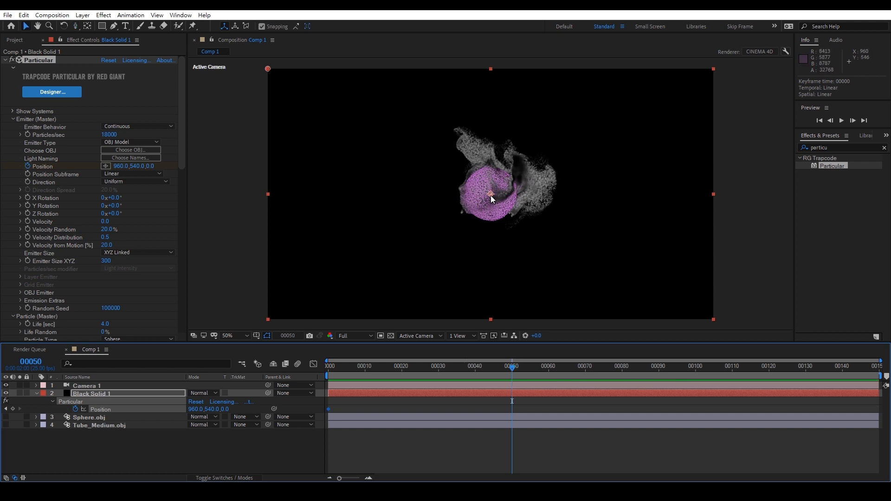
pyautogui.moveTo(495, 201); pyautogui.dragTo(503, 220)
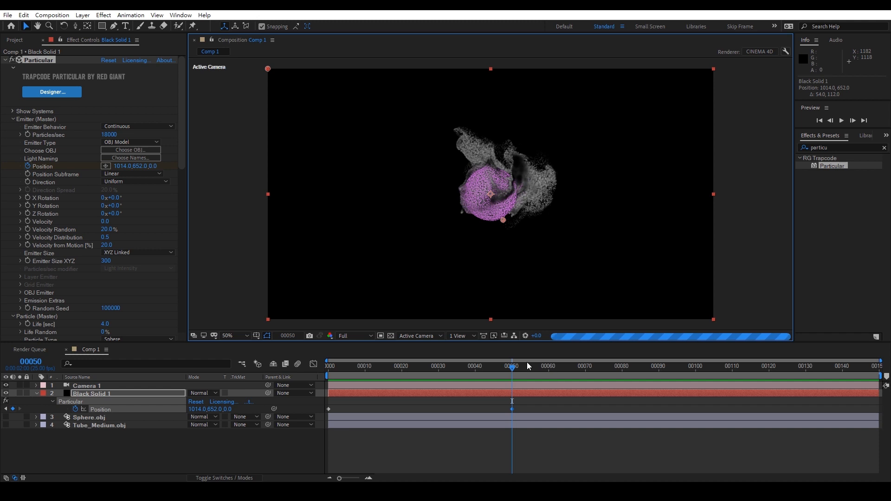
pyautogui.click(413, 368)
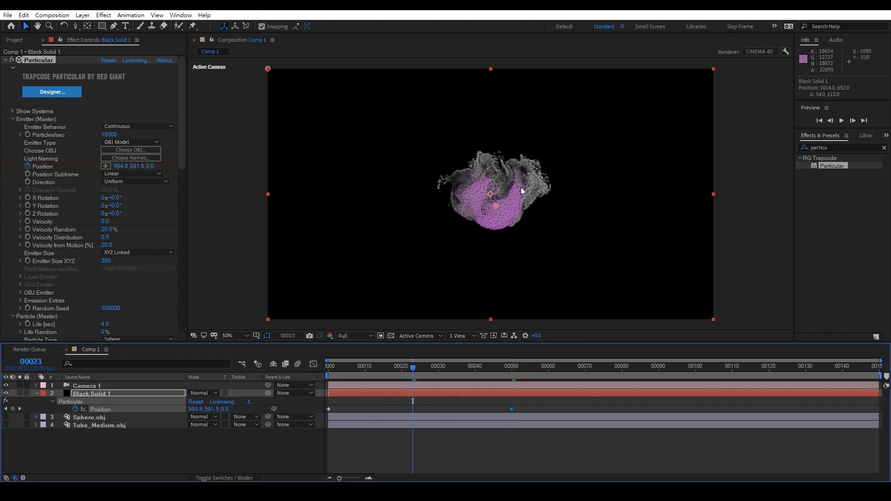
pyautogui.press('Home')
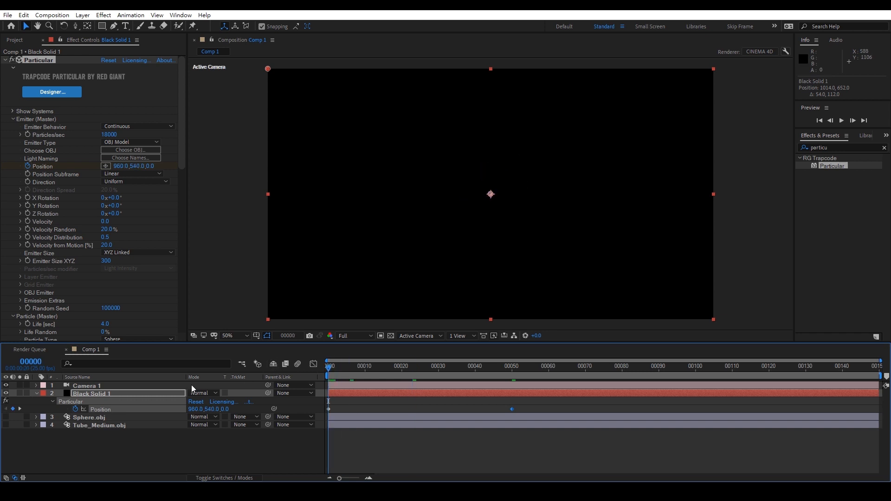
# Add a white point light named Point Light 1 with 100% intensity, no falloff and no shadows
pyautogui.click(175, 448)
pyautogui.rightClick(159, 447)
pyautogui.moveTo(196, 351)
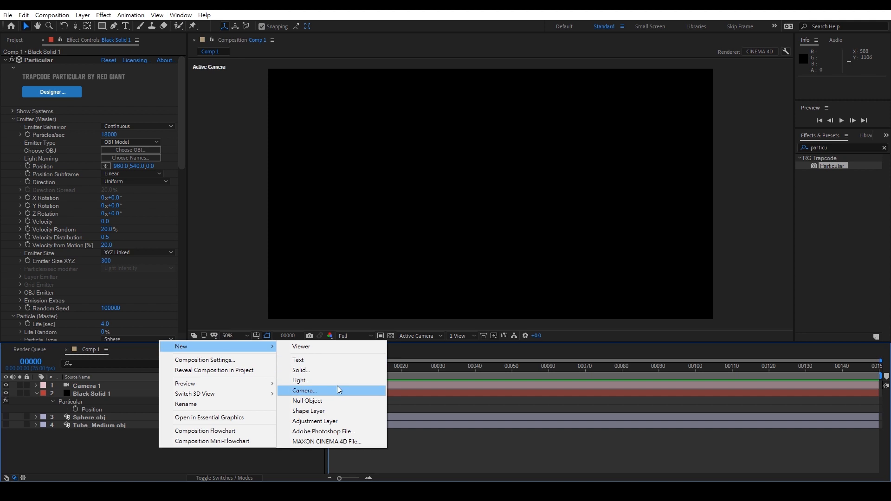
pyautogui.click(325, 379)
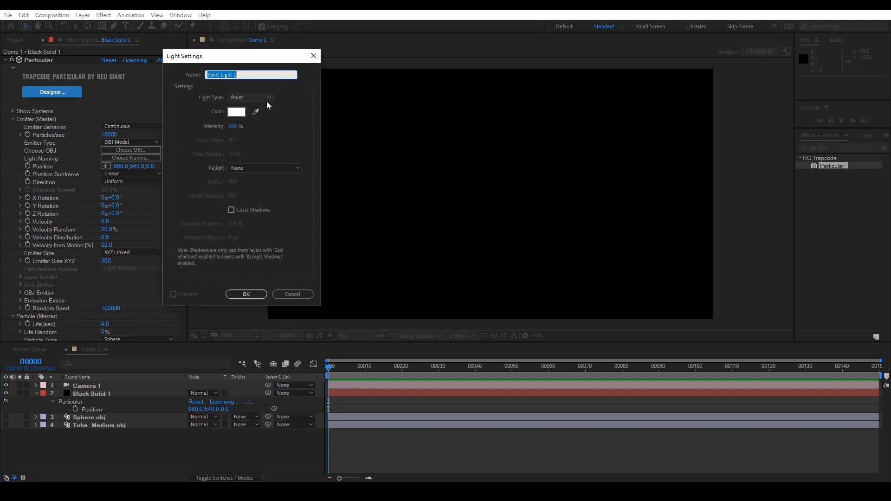
pyautogui.click(246, 294)
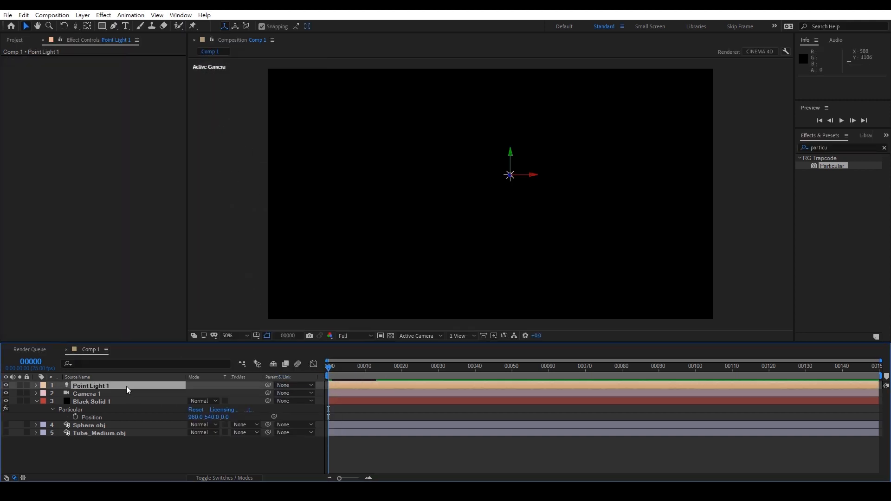
# Link the Particular emitter Position on Black Solid 1 to Point Light 1's Position with the expression thisComp.layer("Point Light 1").transform.position
pyautogui.press('p')
pyautogui.click(86, 425)
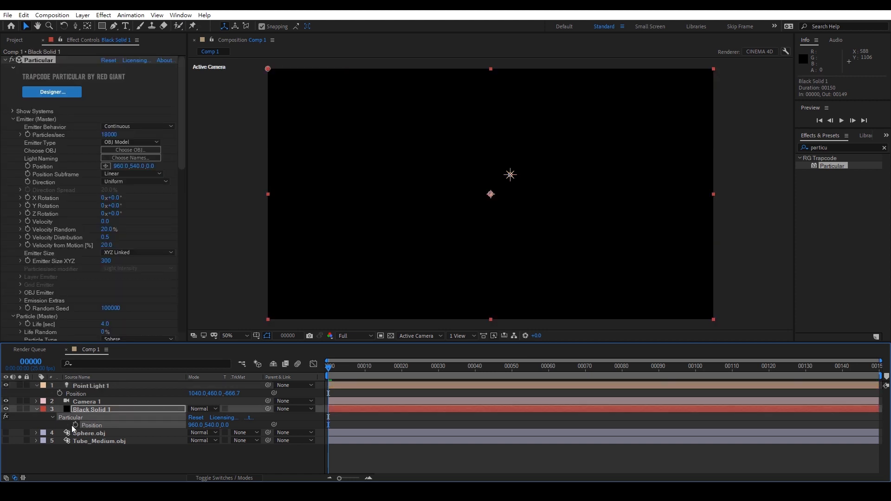
pyautogui.keyDown('alt'); pyautogui.click(76, 425); pyautogui.keyUp('alt')
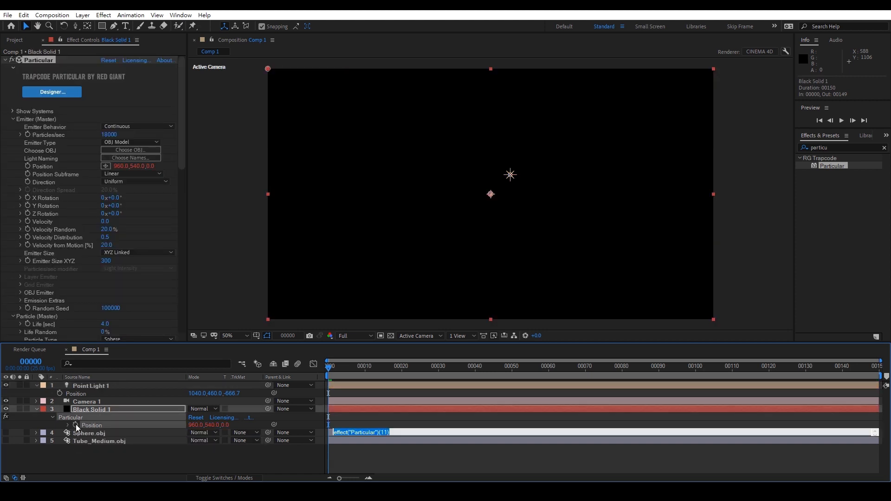
pyautogui.moveTo(215, 432); pyautogui.dragTo(116, 396)
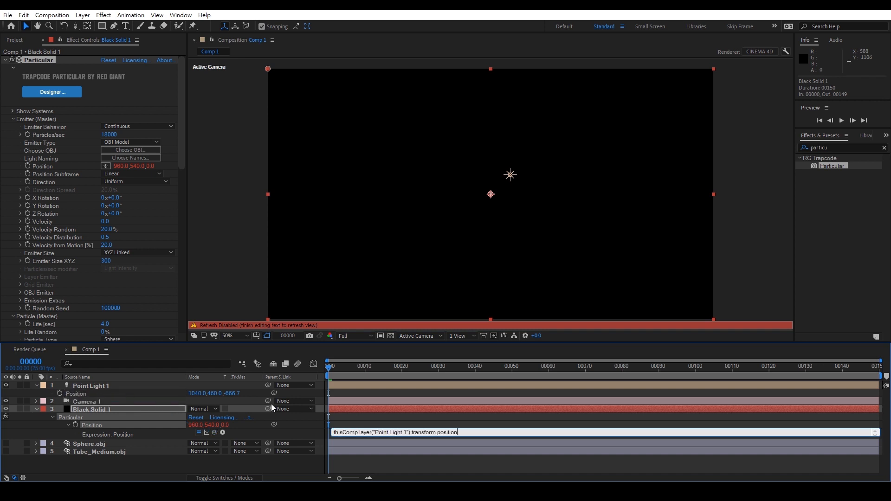
pyautogui.click(337, 396)
# Move Point Light 1 in the Top view to about 656, 460, -106.7 using a two-view layout, and return to a single view
pyautogui.click(340, 387)
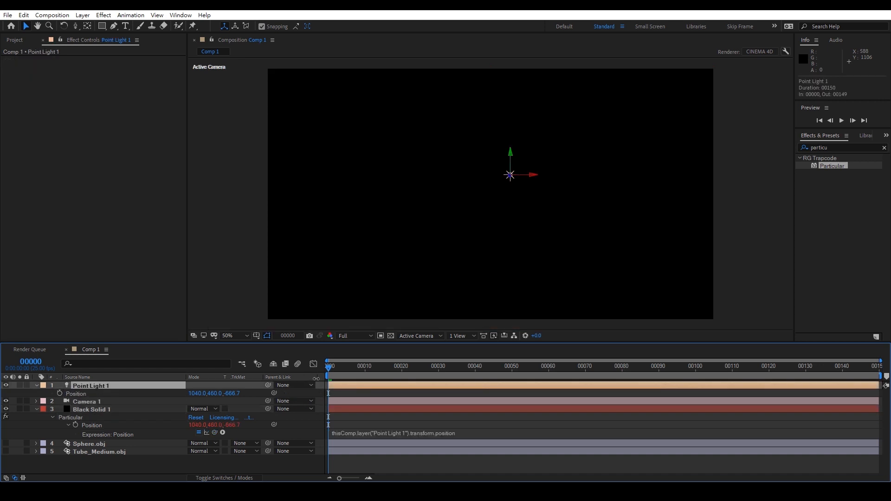
pyautogui.click(387, 367)
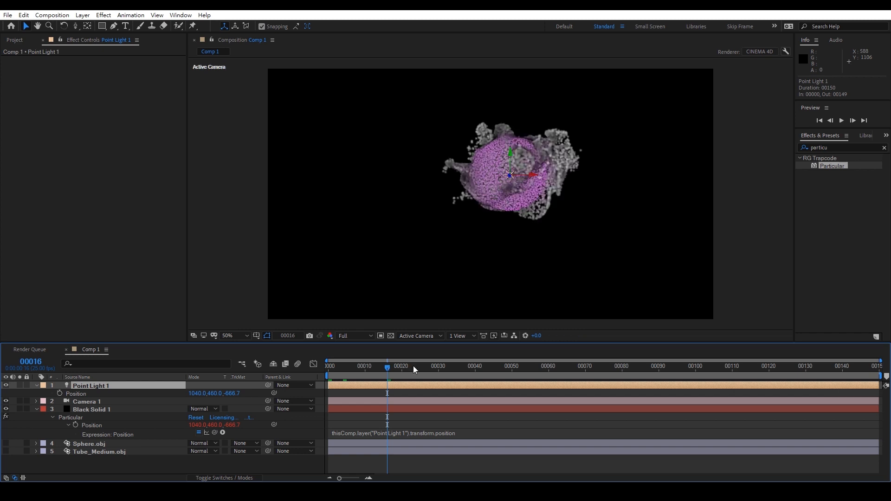
pyautogui.click(461, 335)
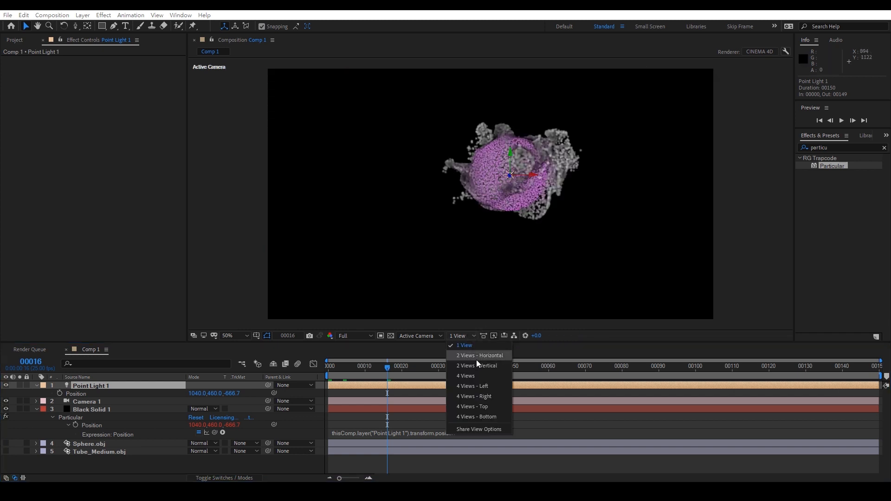
pyautogui.click(477, 361)
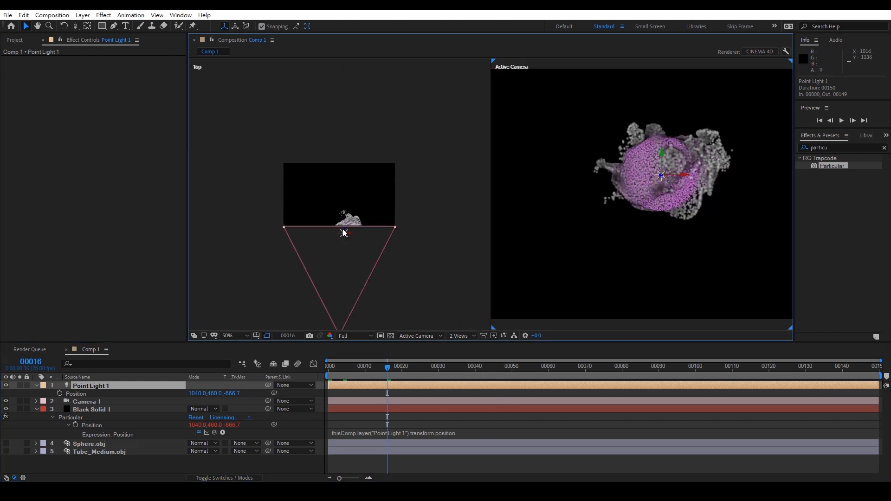
pyautogui.moveTo(344, 230); pyautogui.dragTo(329, 204)
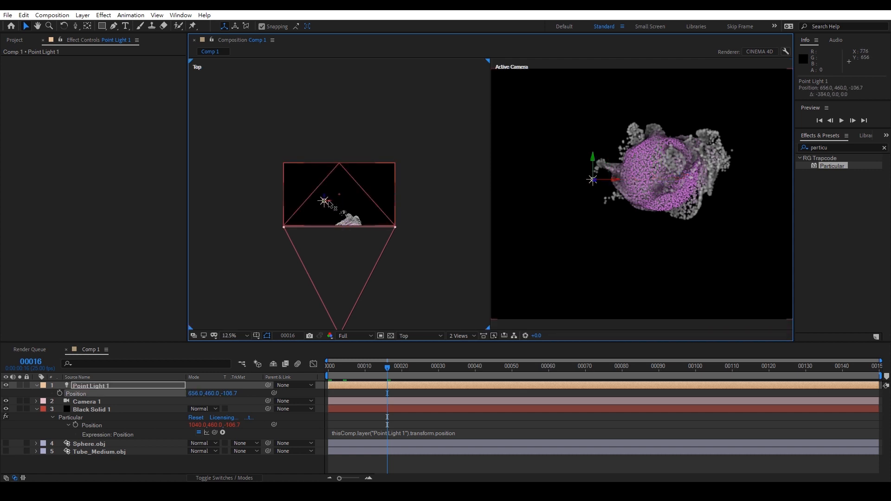
pyautogui.click(464, 336)
pyautogui.click(471, 353)
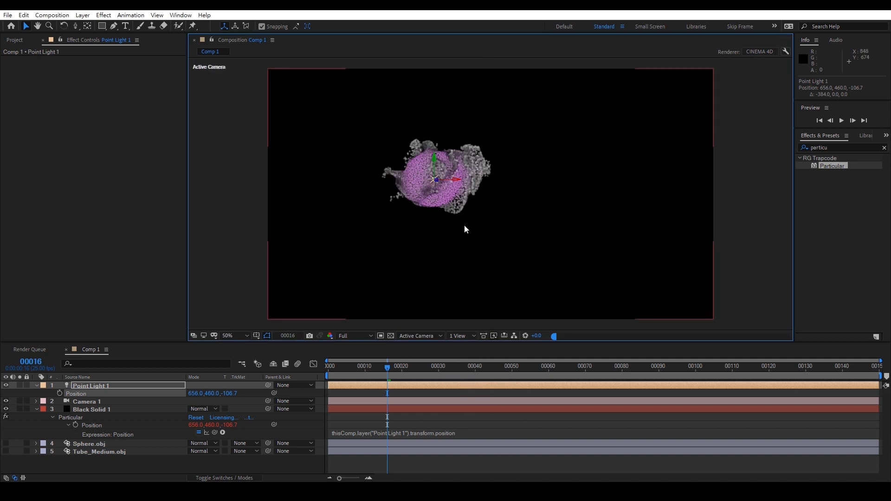
# Keyframe Point Light 1's Position at frame 0, at about 1216, 460, -106.7 on frame 149, and at about 934, 716, -106.7 on frame 74
pyautogui.moveTo(368, 367); pyautogui.dragTo(330, 367)
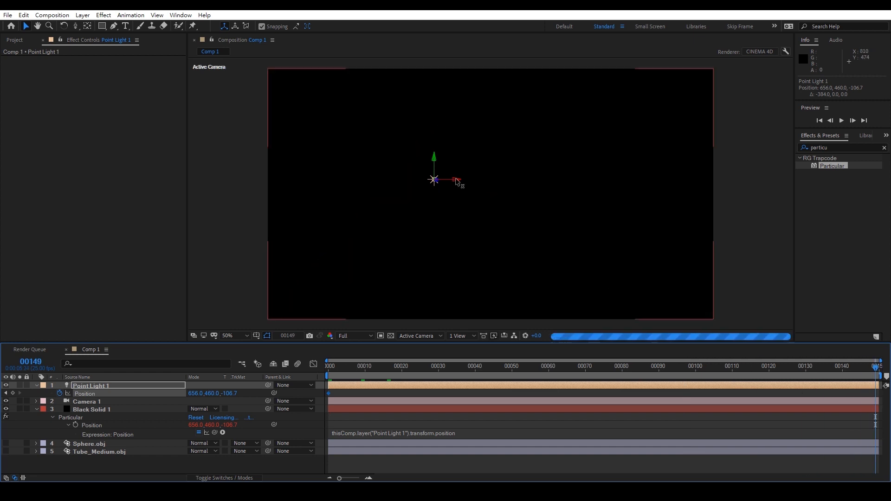
pyautogui.moveTo(457, 181); pyautogui.dragTo(588, 186)
pyautogui.moveTo(581, 367); pyautogui.dragTo(601, 370)
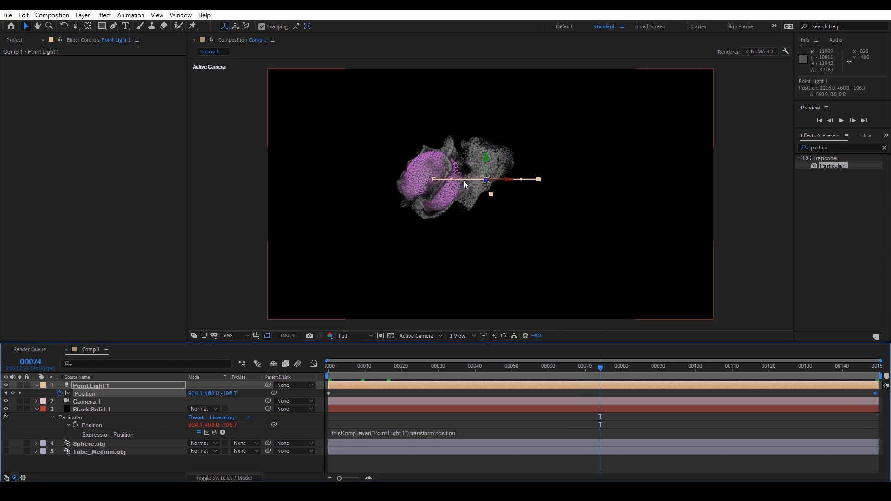
pyautogui.moveTo(486, 159); pyautogui.dragTo(487, 219)
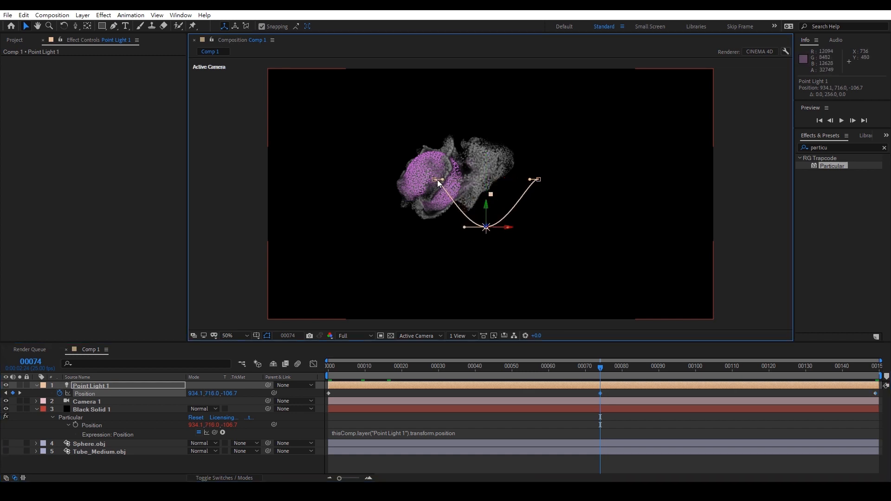
# Reshape the light's motion path into a narrower U-shaped arc, moving its first keyframe to about 698, 530, -106.7 and pulling the last keyframe inward
pyautogui.moveTo(435, 180); pyautogui.dragTo(448, 193)
pyautogui.moveTo(539, 179); pyautogui.dragTo(520, 201)
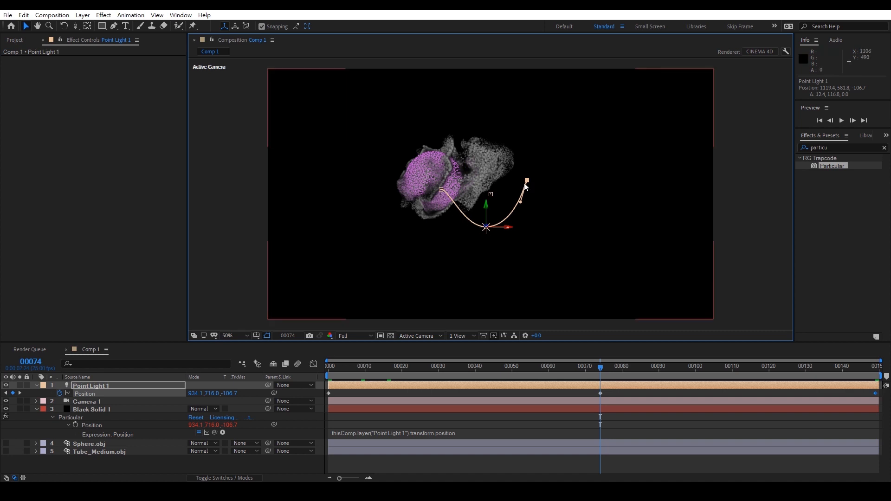
pyautogui.click(442, 190)
pyautogui.moveTo(451, 192); pyautogui.dragTo(441, 192)
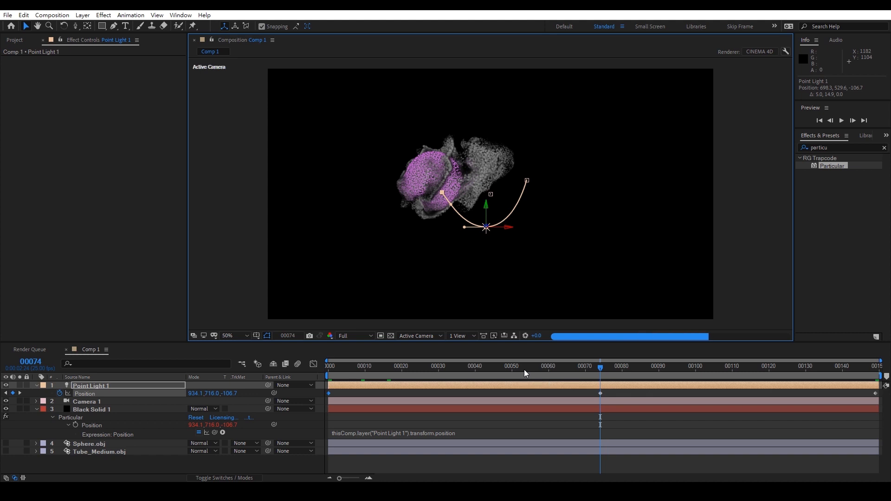
pyautogui.click(600, 394)
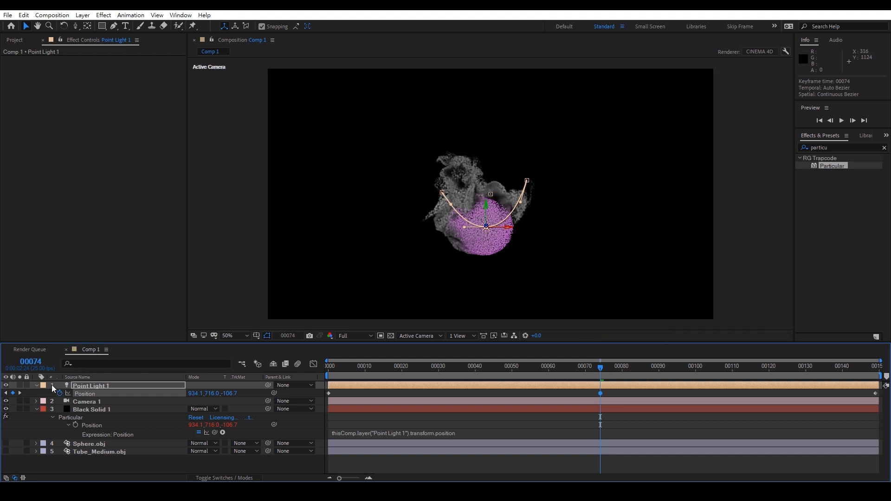
# Collapse the properties of Point Light 1 and Black Solid 1 and the Particular effect's settings, and go to frame 28 with Black Solid 1 selected
pyautogui.press('F2')
pyautogui.click(37, 409)
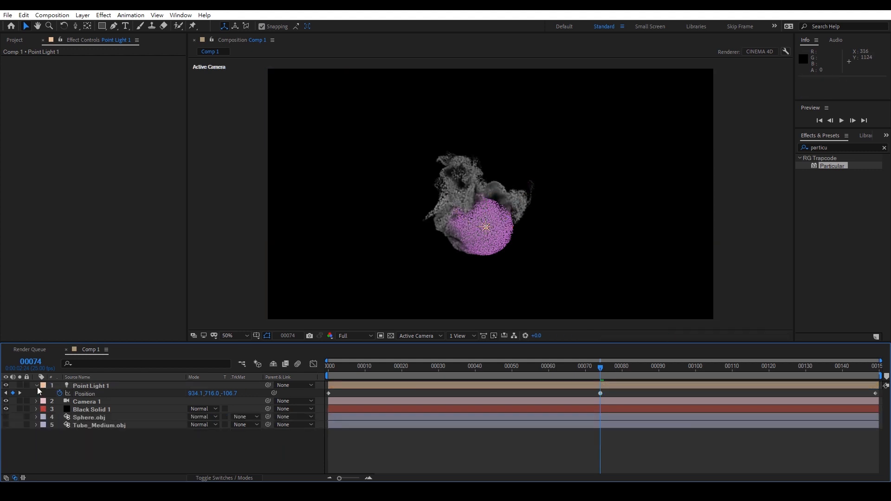
pyautogui.click(37, 387)
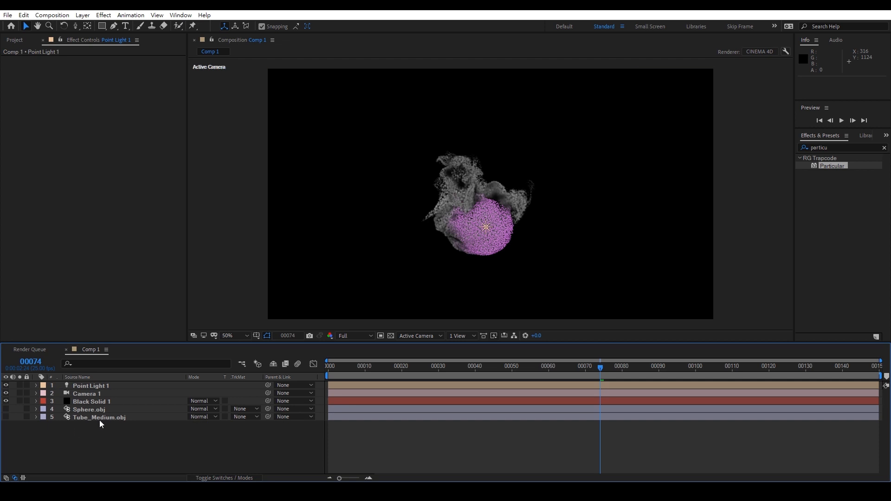
pyautogui.click(93, 400)
pyautogui.moveTo(338, 368); pyautogui.dragTo(302, 361)
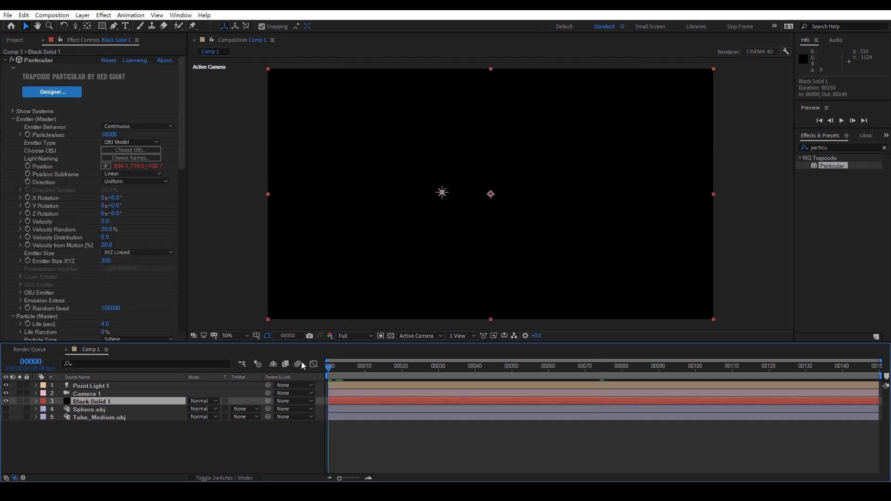
pyautogui.click(5, 61)
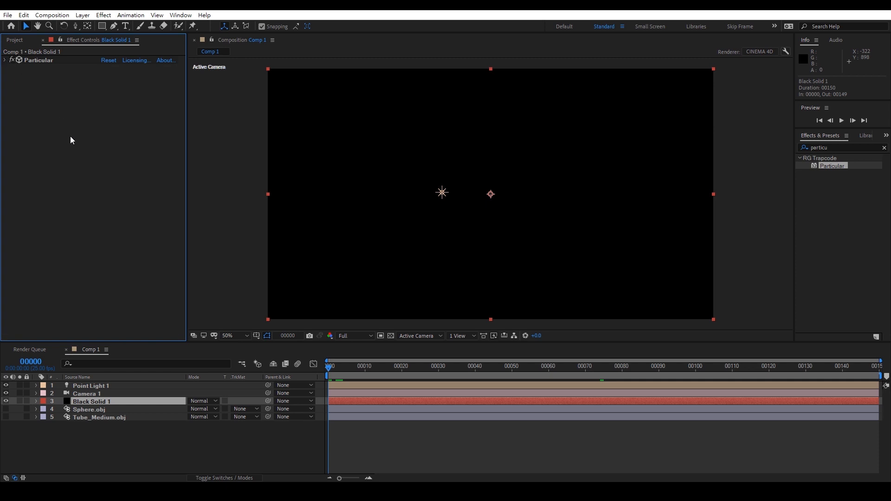
pyautogui.moveTo(407, 367); pyautogui.dragTo(431, 368)
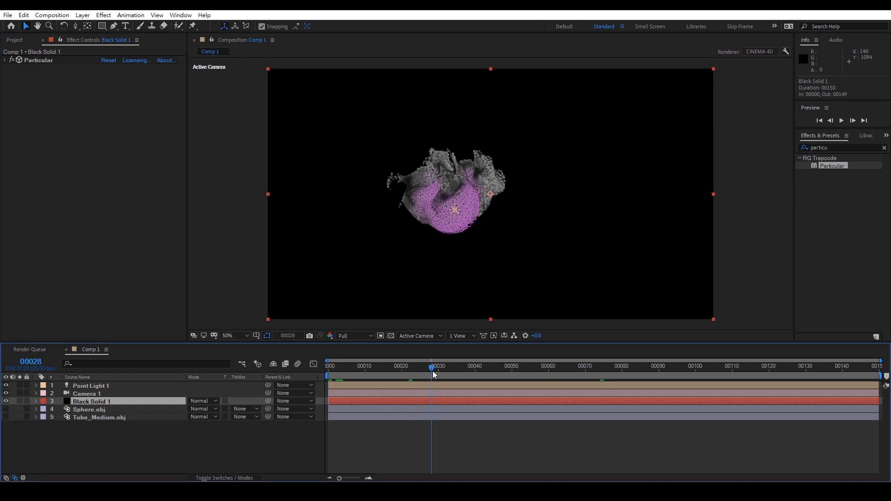
# Apply Fast Box Blur to Black Solid 1 with Repeat Edge Pixels enabled and a Blur Radius of 6
pyautogui.rightClick(105, 123)
pyautogui.moveTo(146, 181)
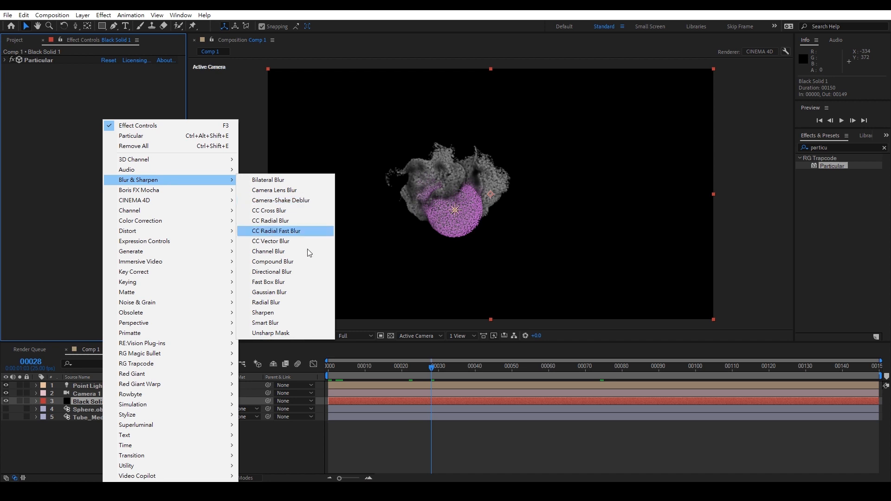
pyautogui.click(305, 283)
pyautogui.click(111, 100)
pyautogui.moveTo(106, 78)
pyautogui.mouseDown()
pyautogui.moveTo(120, 82)
pyautogui.moveTo(97, 75)
pyautogui.mouseUp()
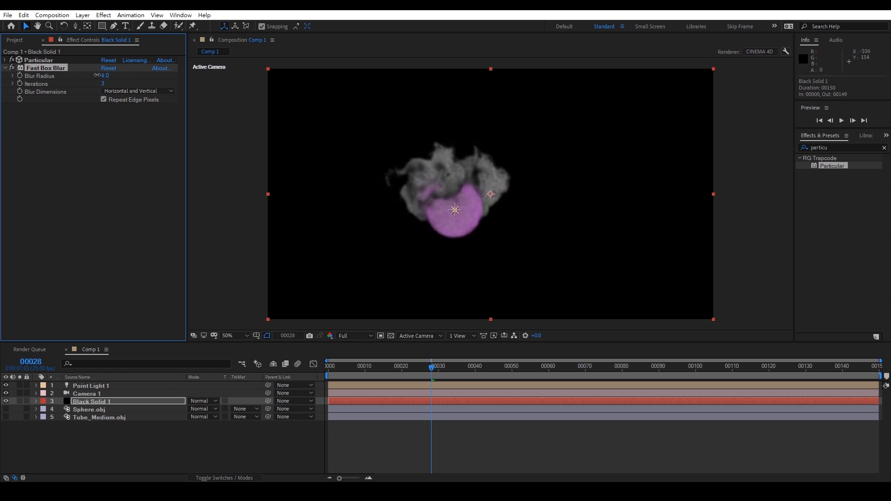
pyautogui.press('/')
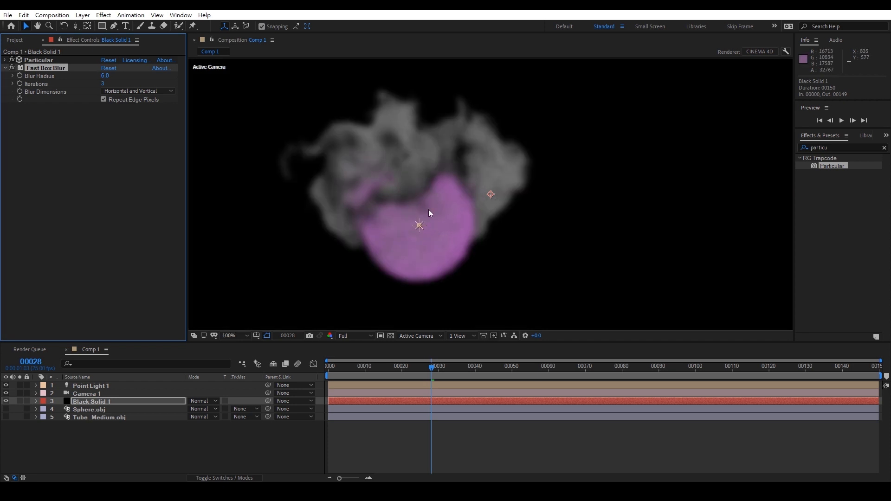
# Try Fast Box Blur with 1 iteration and a Blur Radius of 8, undoing the accidental layer move
pyautogui.click(75, 87)
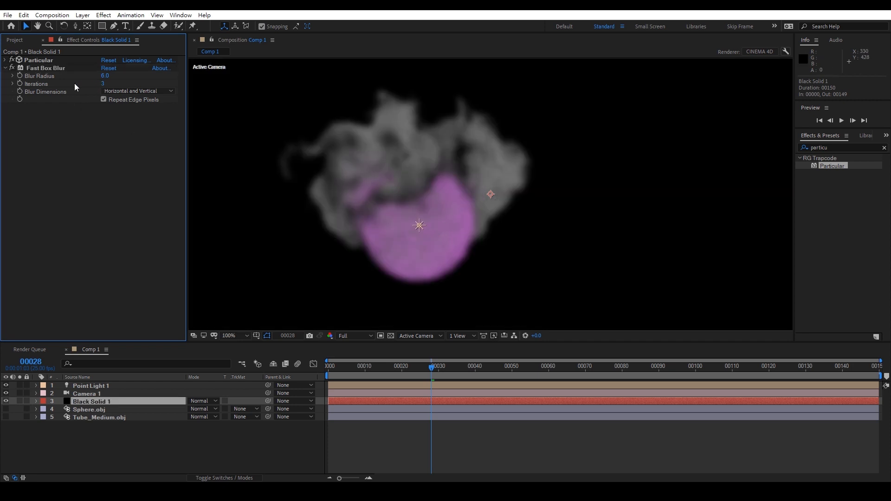
pyautogui.click(102, 86)
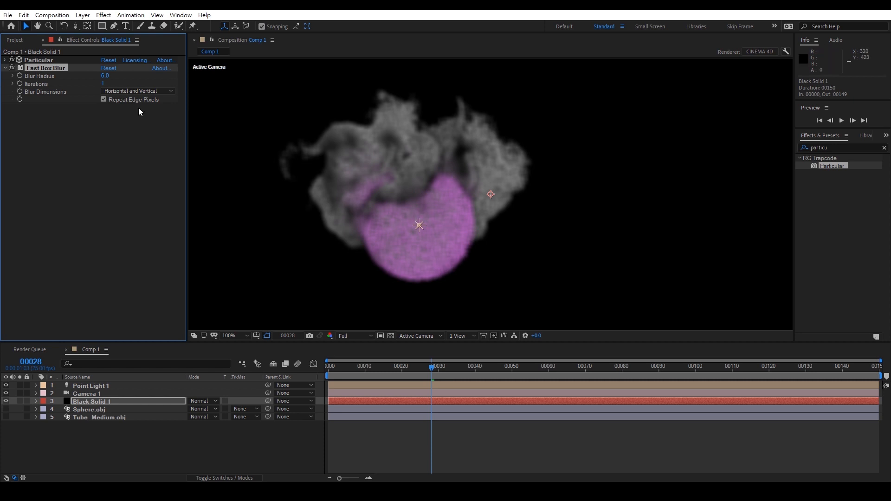
pyautogui.moveTo(108, 76); pyautogui.dragTo(105, 76)
pyautogui.moveTo(104, 76); pyautogui.dragTo(110, 76)
pyautogui.moveTo(398, 238); pyautogui.dragTo(418, 242)
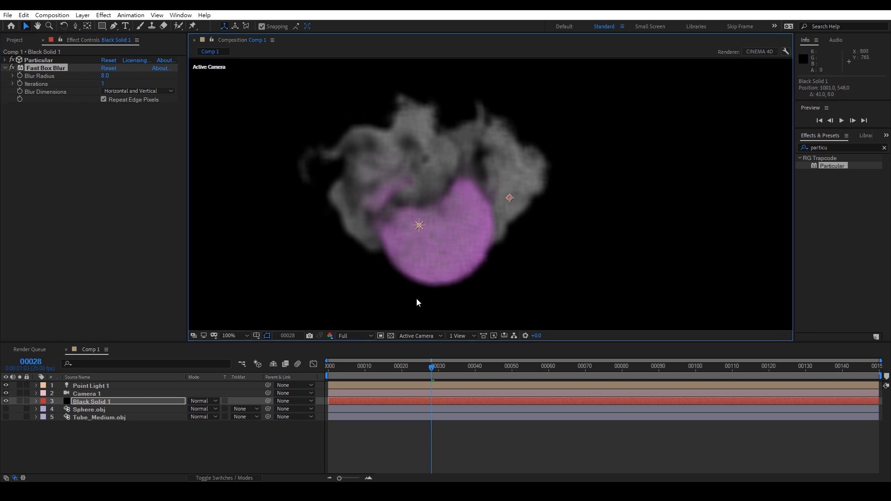
pyautogui.hotkey('ctrl', 'z')
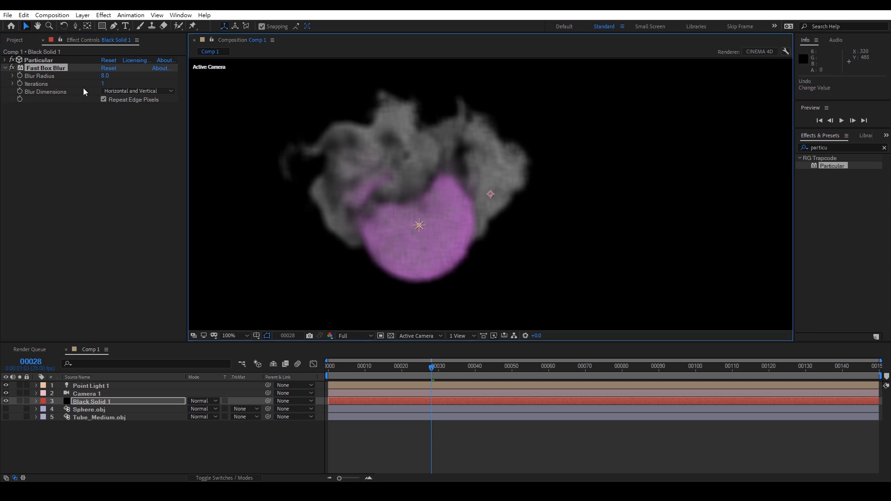
# Try Fast Box Blur with 5 iterations and a Blur Radius of 4
pyautogui.click(105, 83)
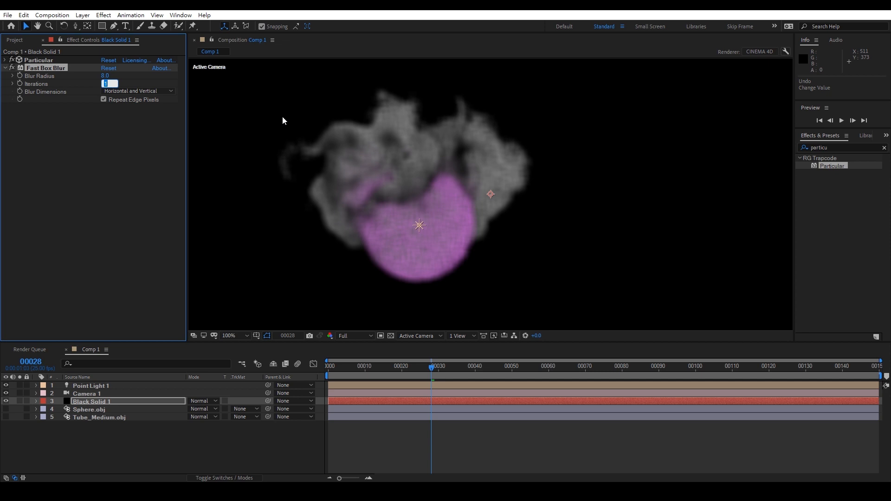
pyautogui.write('5')
pyautogui.press('Return')
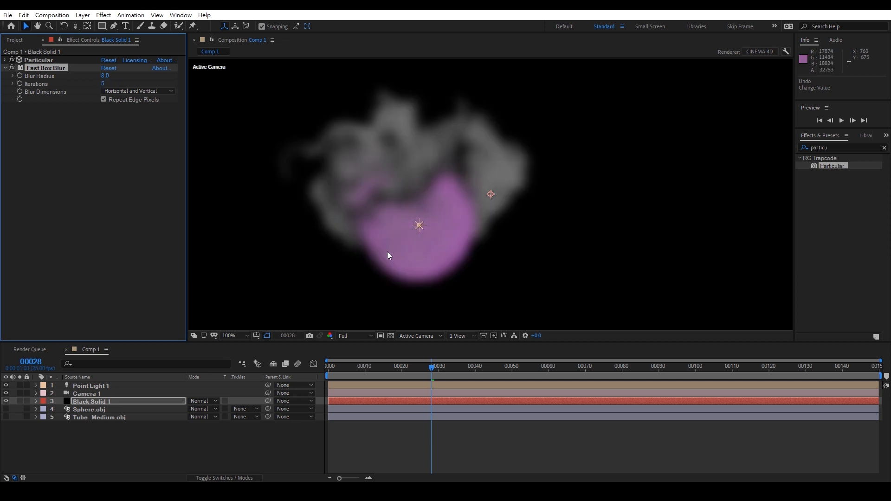
pyautogui.click(106, 77)
pyautogui.press('Return')
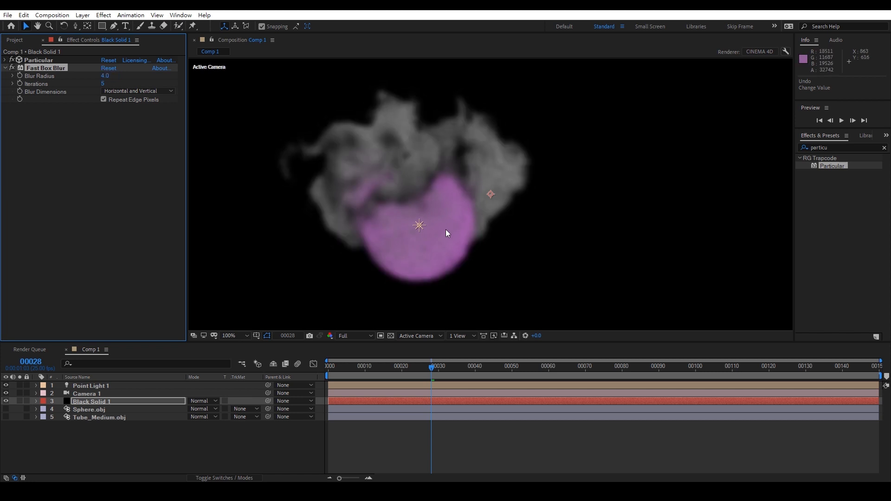
# Set Fast Box Blur's Iterations to 10 and its Blur Radius to 3
pyautogui.click(105, 84)
pyautogui.write('10')
pyautogui.press('Return')
pyautogui.click(106, 77)
pyautogui.write('3')
pyautogui.press('Return')
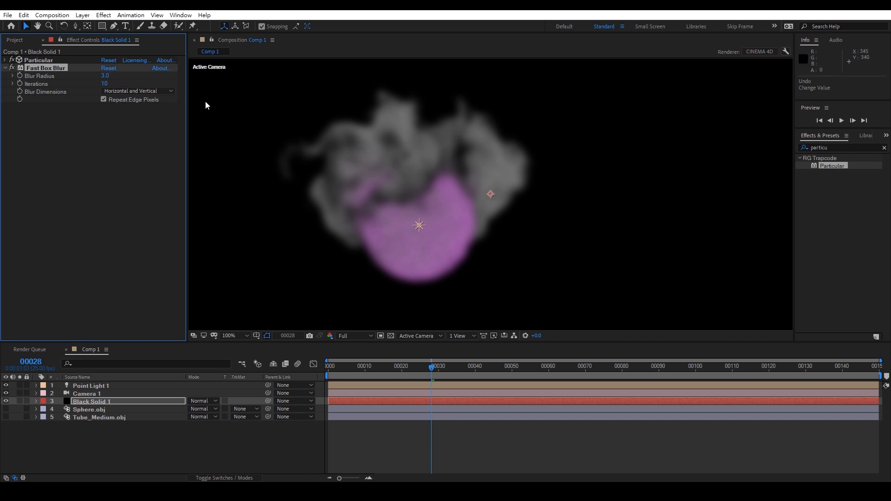
# Set Fast Box Blur's Blur Radius to 4 and view the whole composition frame
pyautogui.click(105, 77)
pyautogui.press('Return')
pyautogui.click(106, 77)
pyautogui.write('4')
pyautogui.press('Return')
pyautogui.click(107, 154)
pyautogui.press(',')
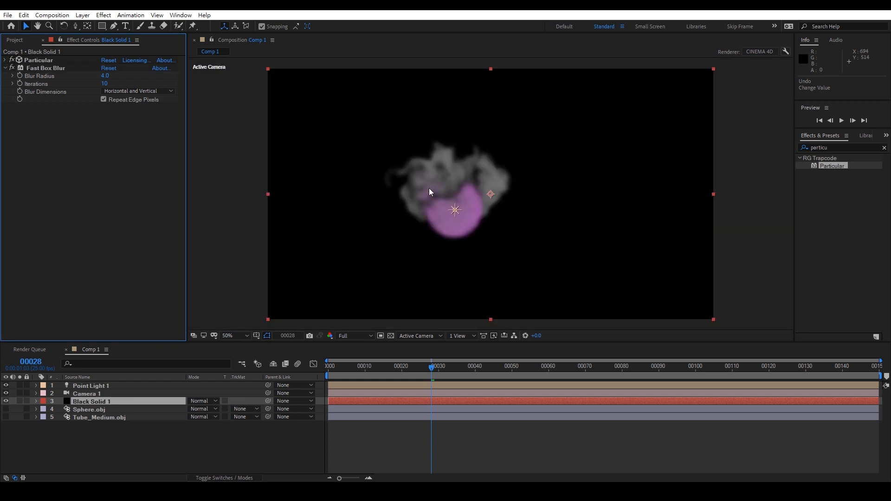
# Apply CC Vector Blur to Black Solid 1 and set its Type to Perpendicular
pyautogui.rightClick(103, 145)
pyautogui.moveTo(160, 181)
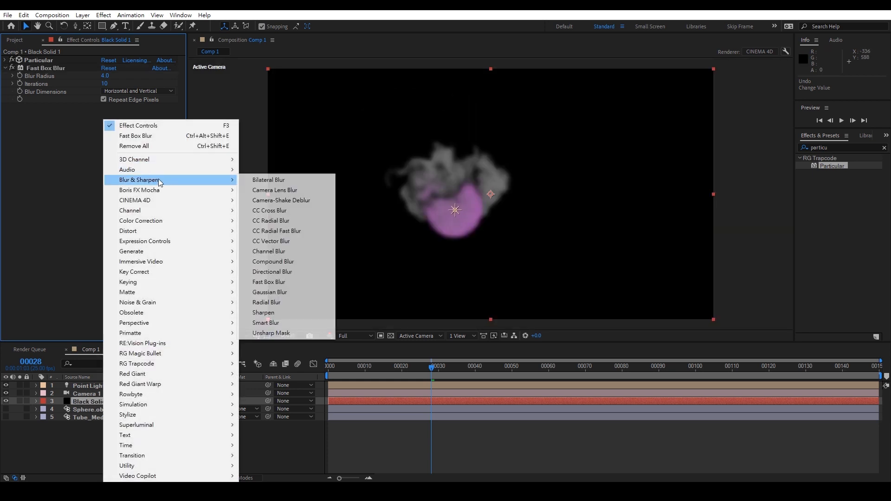
pyautogui.click(271, 241)
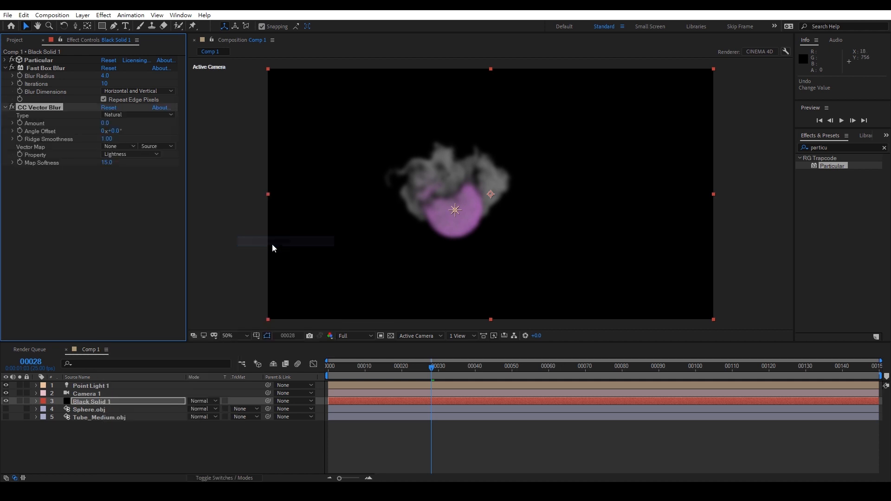
pyautogui.click(124, 115)
pyautogui.click(138, 144)
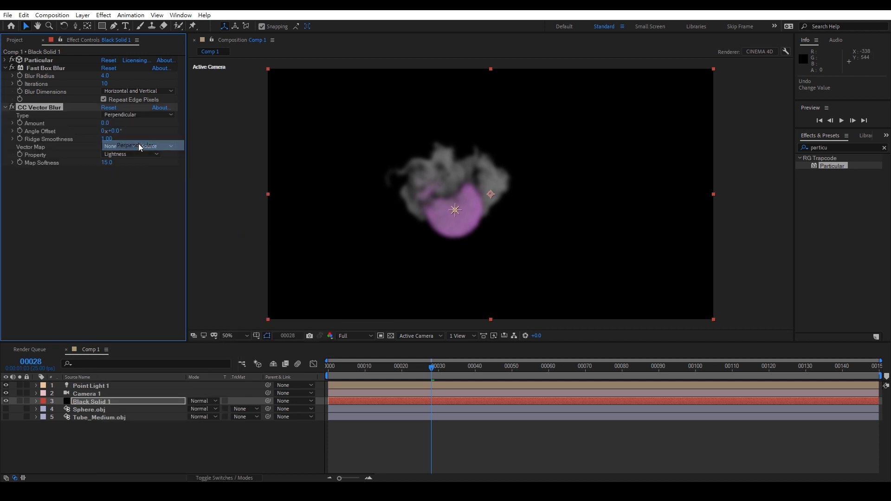
# Set CC Vector Blur's Amount to 50 and its Map Softness to 60
pyautogui.click(107, 123)
pyautogui.write('50')
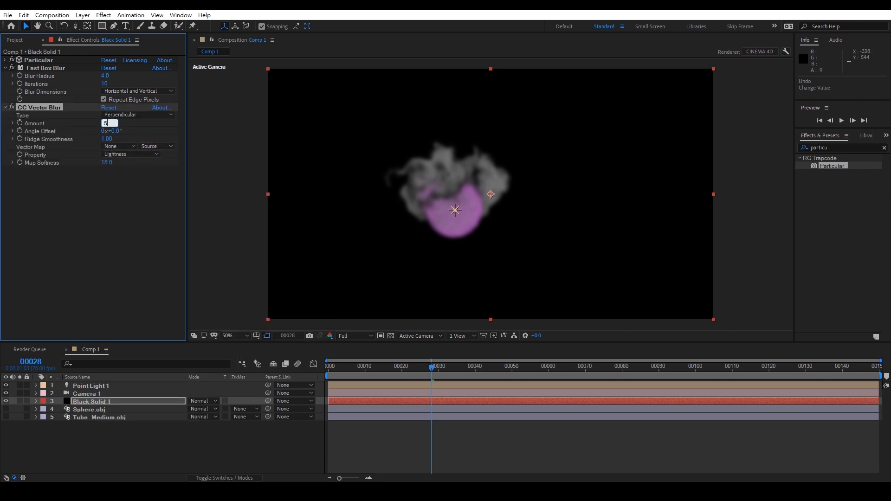
pyautogui.press('Return')
pyautogui.click(110, 163)
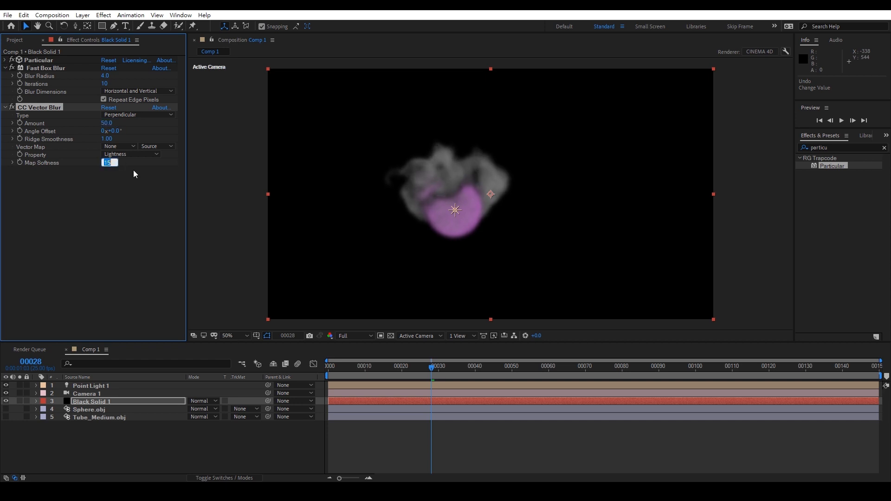
pyautogui.write('60')
pyautogui.scroll(2, 459, 180)
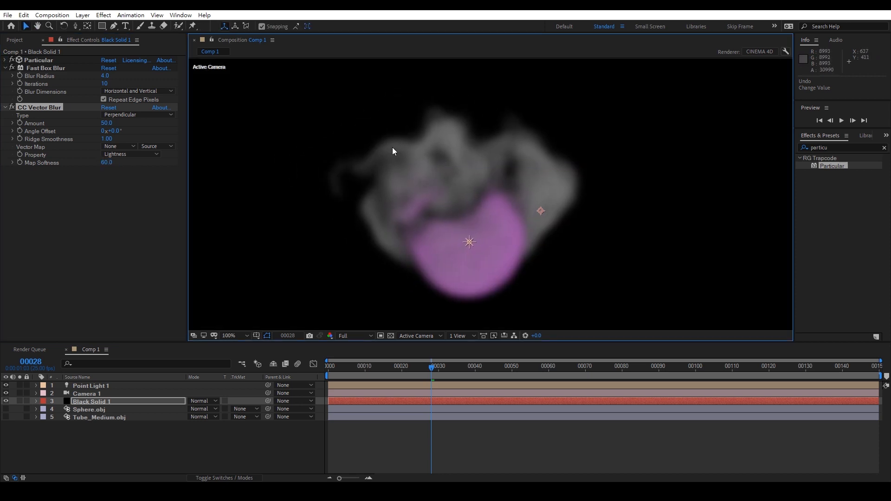
# Compare the smoke with and without CC Vector Blur at frames 28 and 17
pyautogui.click(14, 108)
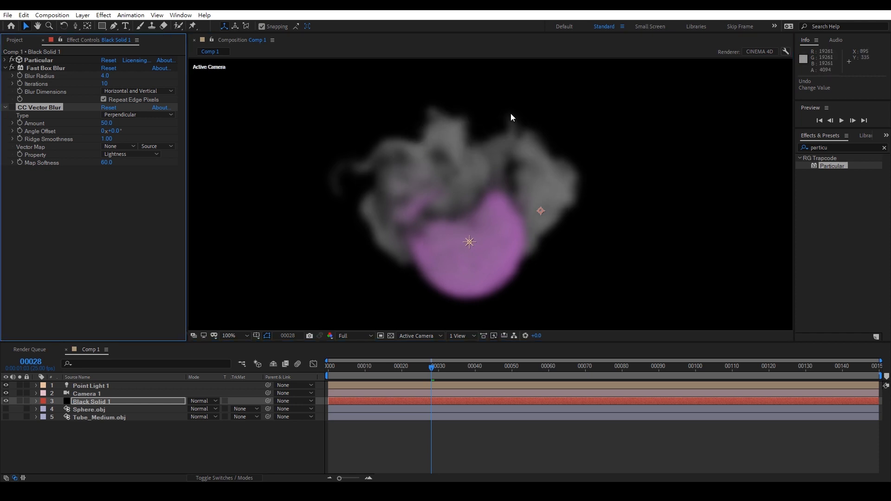
pyautogui.scroll(-2, 431, 154)
pyautogui.click(398, 370)
pyautogui.moveTo(398, 371); pyautogui.dragTo(392, 369)
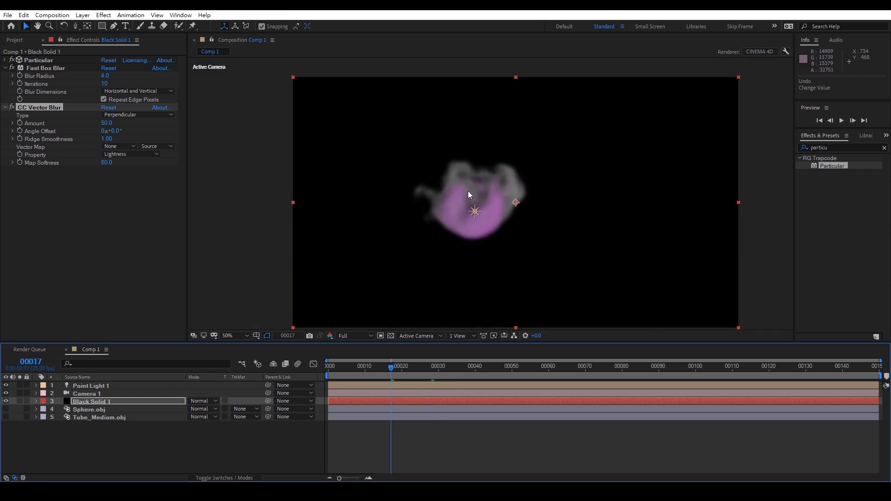
pyautogui.click(25, 107)
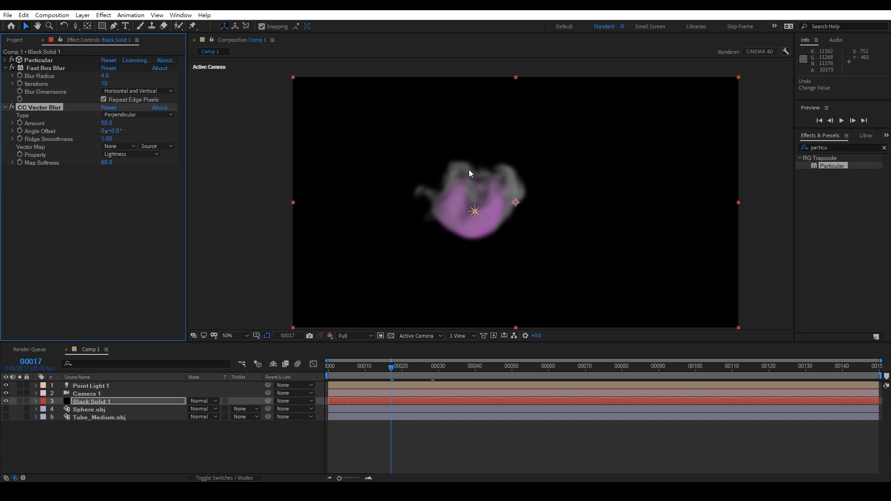
# Preview the blurred smoke animation from the first frame and inspect it at frame 82
pyautogui.click(375, 367)
pyautogui.press('Home')
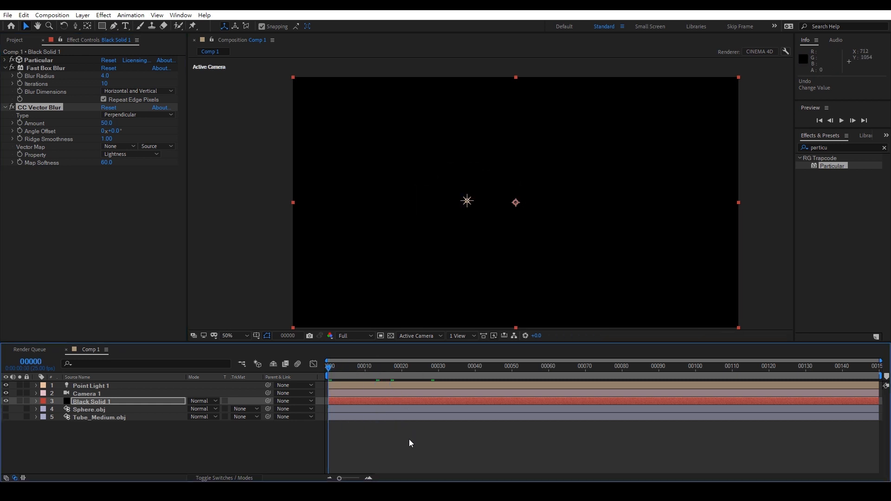
pyautogui.press('space')
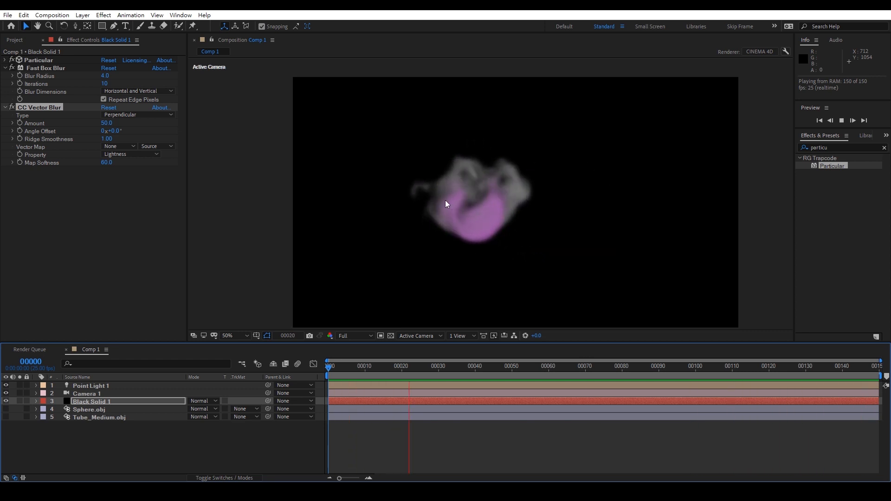
pyautogui.moveTo(522, 365); pyautogui.dragTo(630, 362)
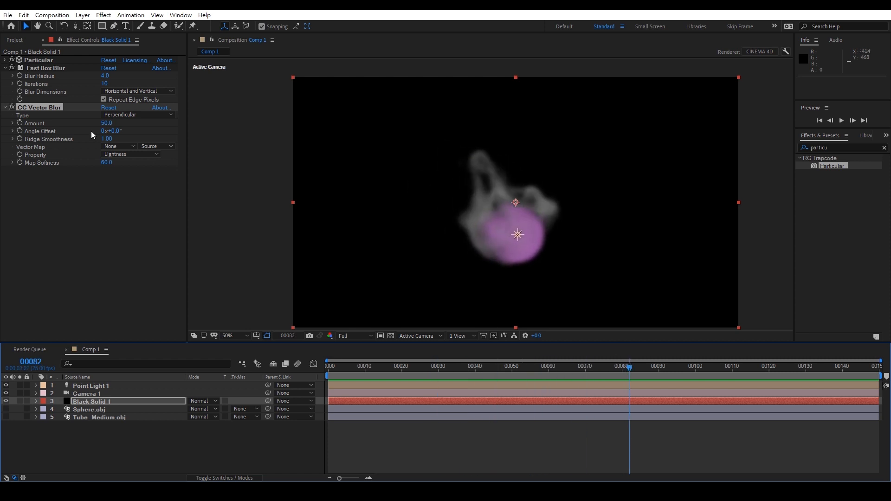
# Set the Master System's Fluid Time Factor to 2 in Particular's Designer, apply it and preview the animation
pyautogui.click(5, 60)
pyautogui.click(46, 90)
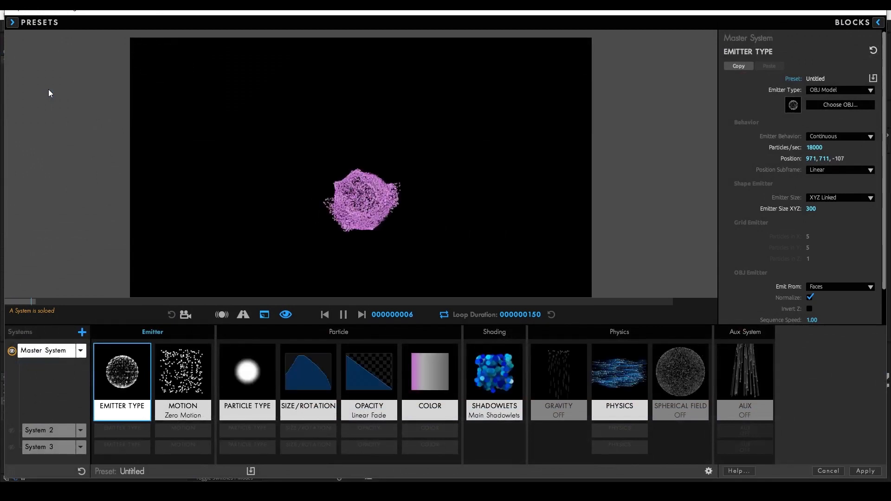
pyautogui.click(606, 377)
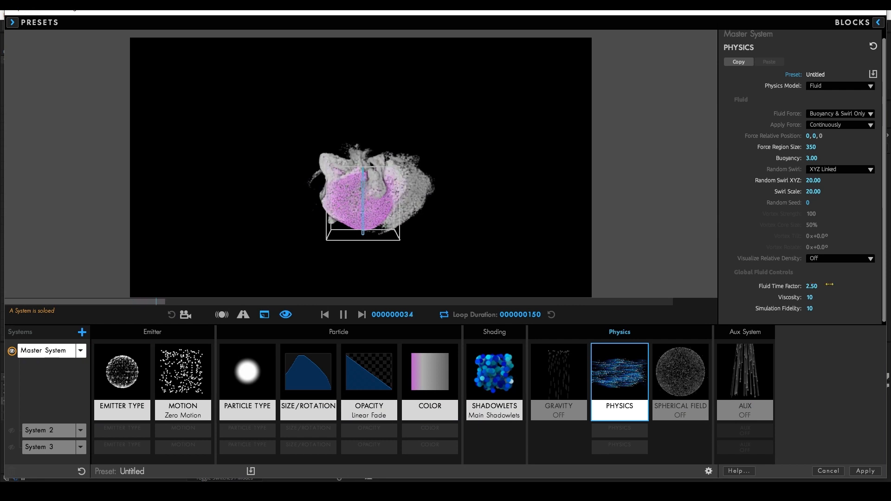
pyautogui.click(811, 287)
pyautogui.write('2')
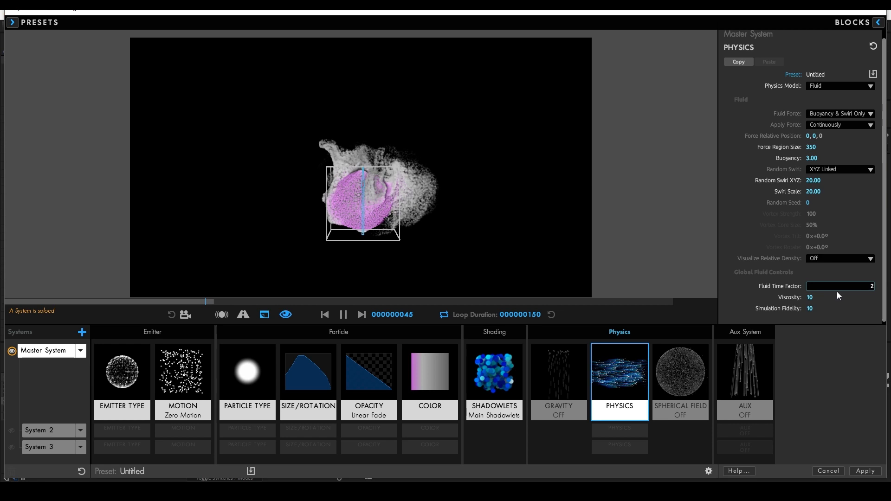
pyautogui.press('Return')
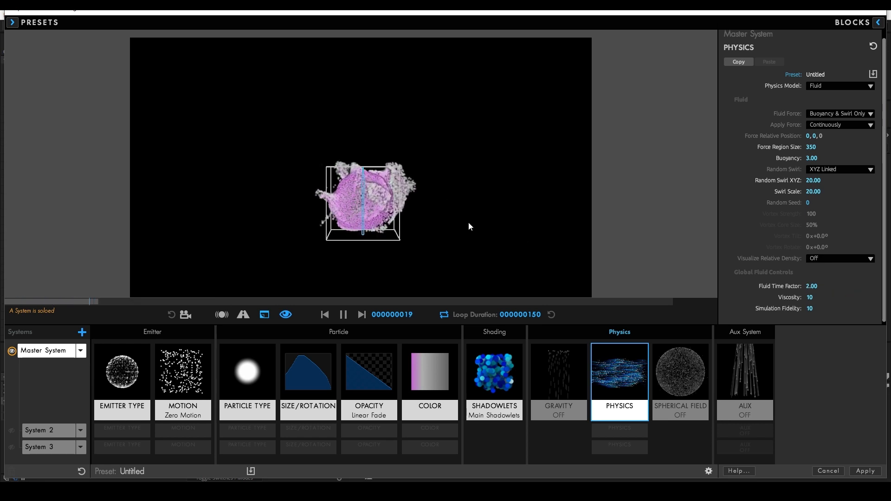
pyautogui.click(875, 473)
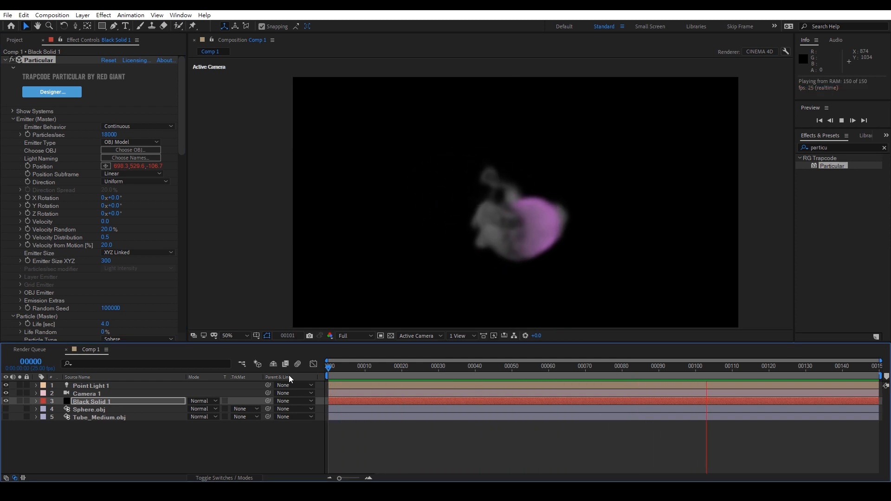
pyautogui.press('space')
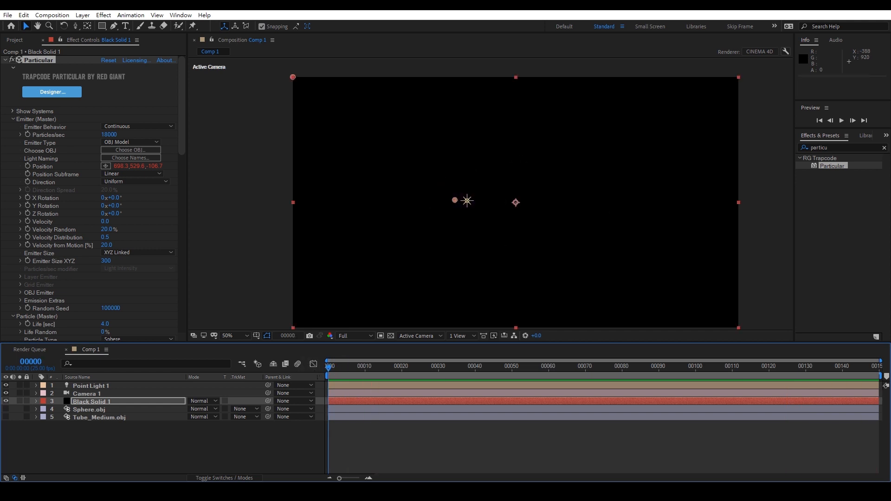
# Collapse Black Solid 1's effects, add a Curves effect at frame 40 and raise the RGB midtones slightly
pyautogui.click(5, 60)
pyautogui.moveTo(411, 369); pyautogui.dragTo(475, 366)
pyautogui.click(5, 67)
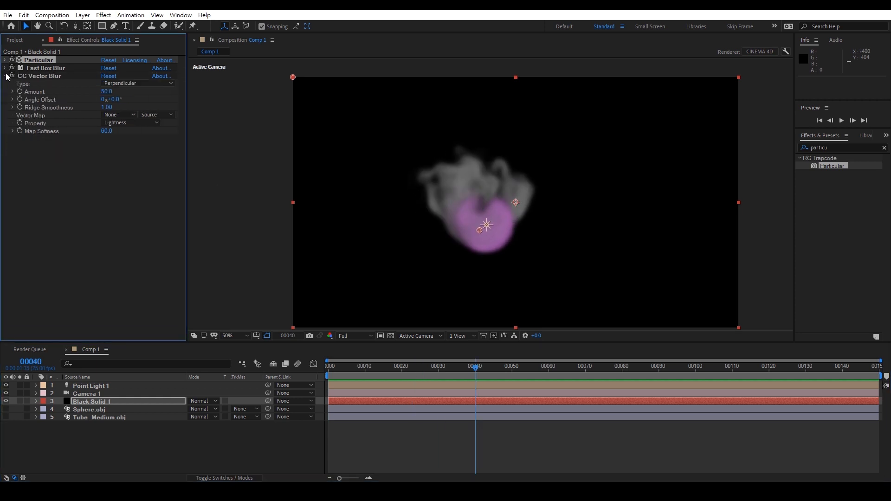
pyautogui.click(6, 76)
pyautogui.rightClick(101, 168)
pyautogui.moveTo(187, 221)
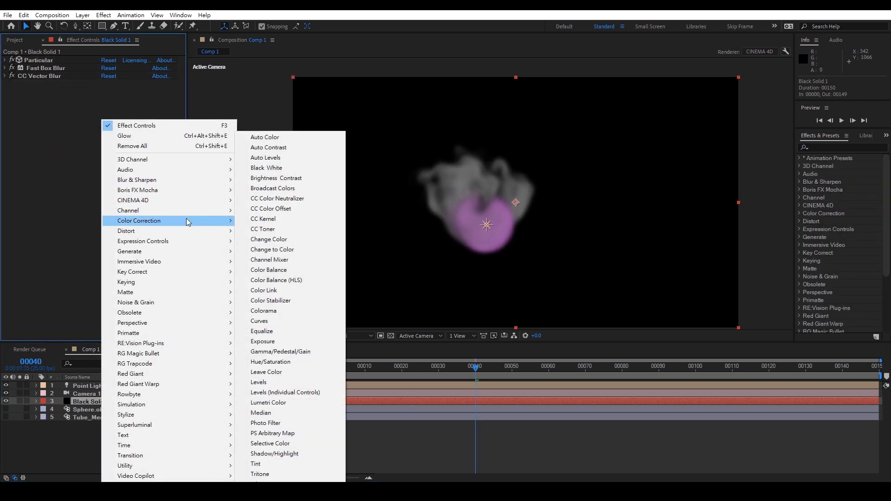
pyautogui.click(281, 321)
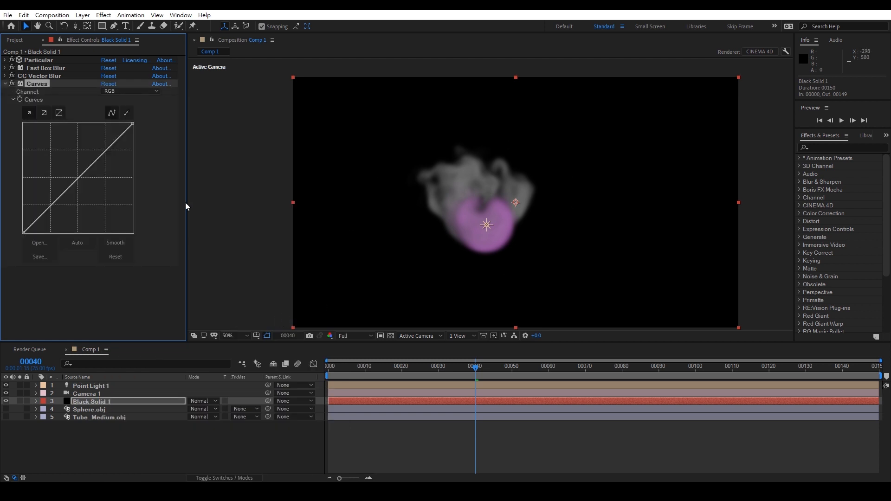
pyautogui.moveTo(79, 175); pyautogui.dragTo(77, 169)
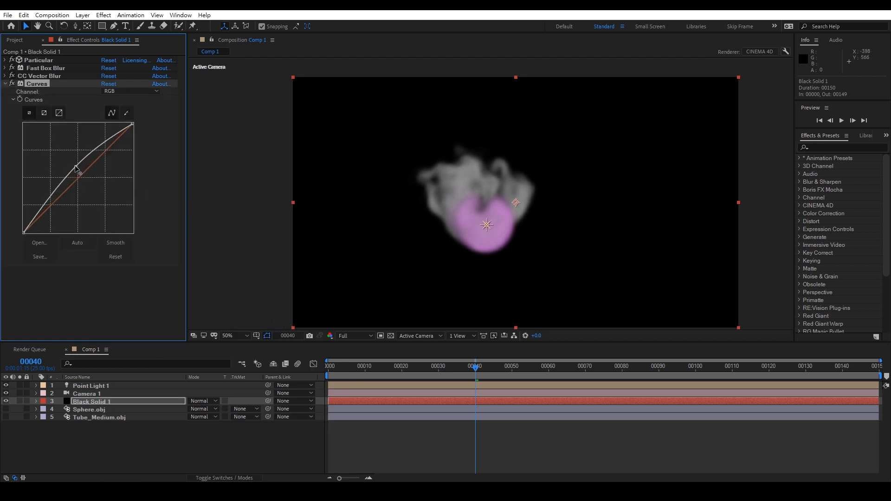
# Nest Comp 1 in a new composition and rename the new composition as Smoke Render
pyautogui.moveTo(37, 123); pyautogui.dragTo(31, 338)
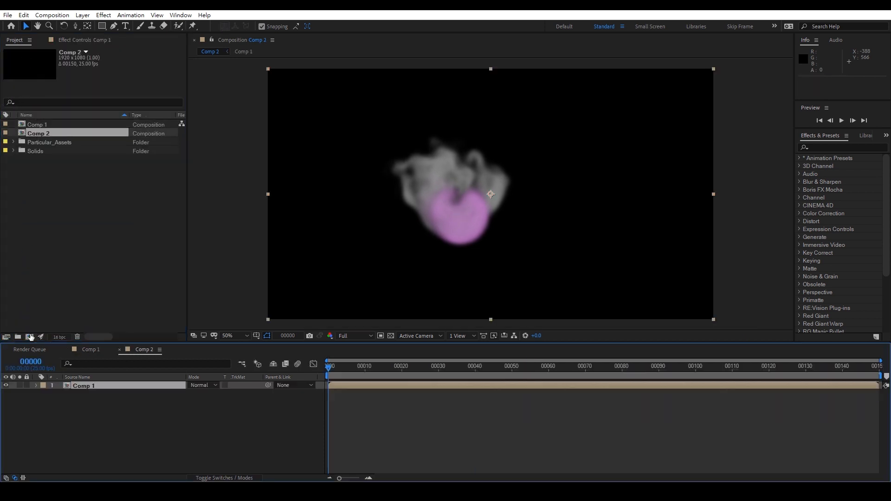
pyautogui.click(60, 131)
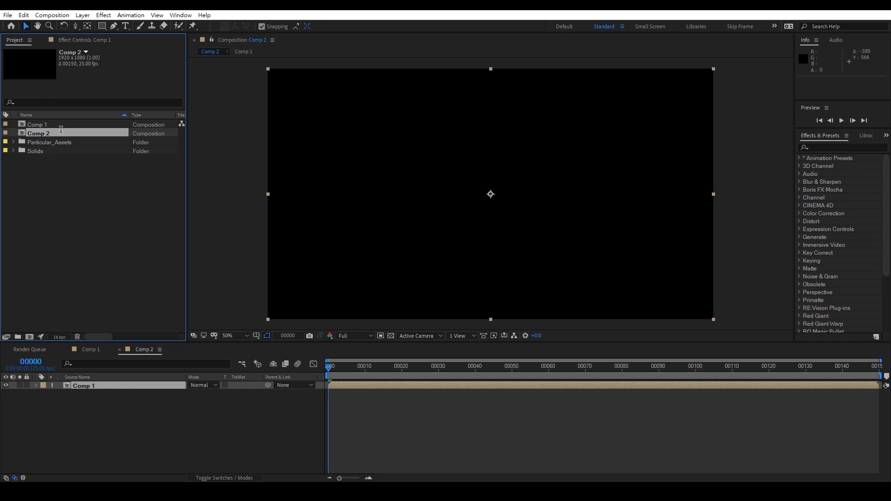
pyautogui.press('Return')
pyautogui.write('R')
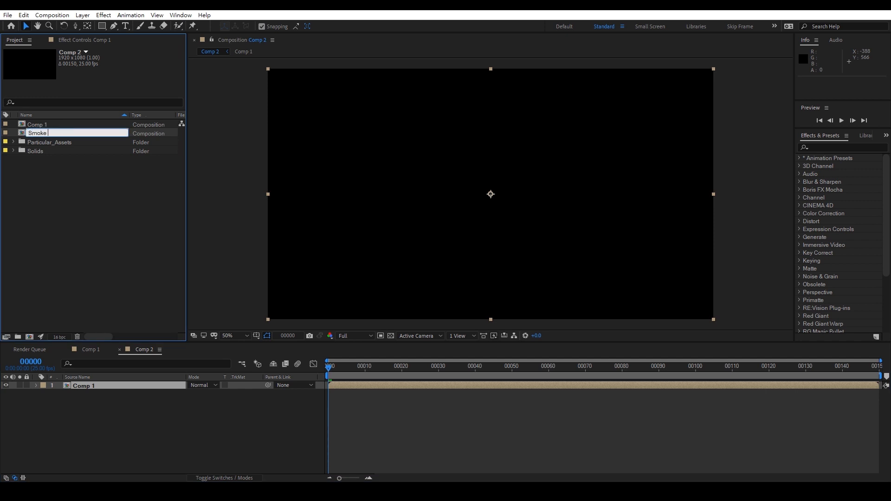
pyautogui.write('moke Render')
pyautogui.press('Return')
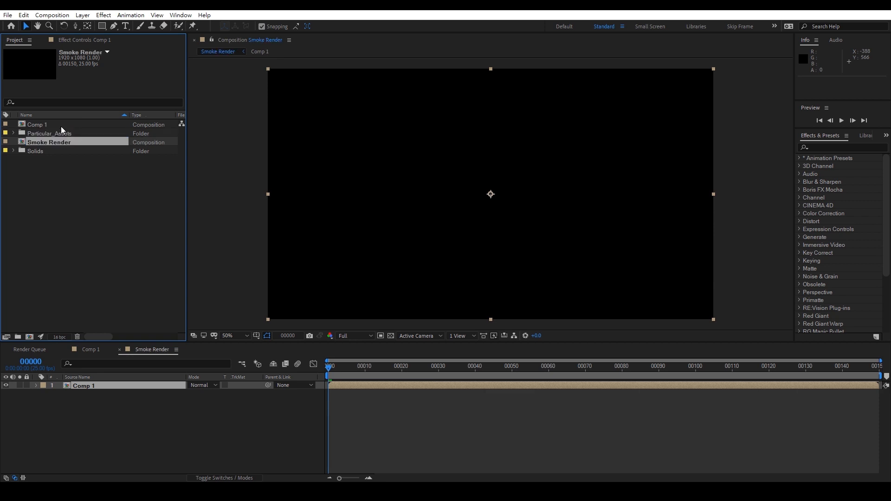
# Rename Comp 1 as Smoke Edit
pyautogui.click(60, 124)
pyautogui.press('Return')
pyautogui.write('Smok')
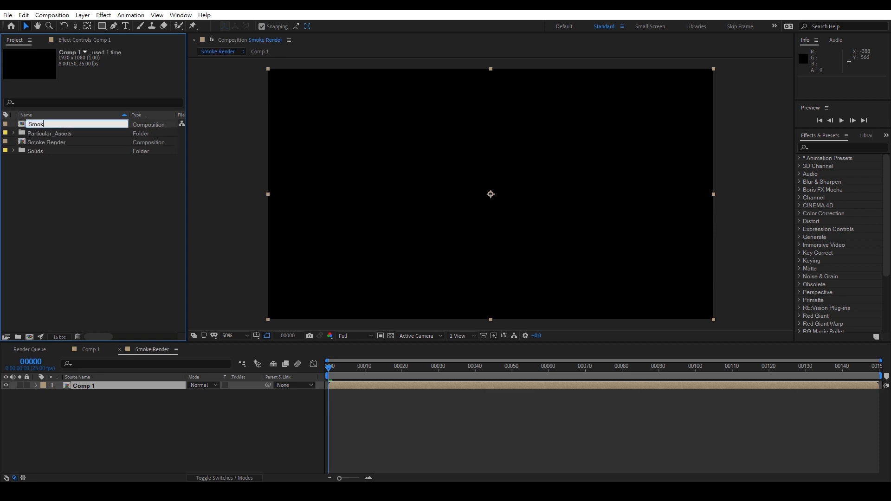
pyautogui.write('e Edit')
pyautogui.press('Return')
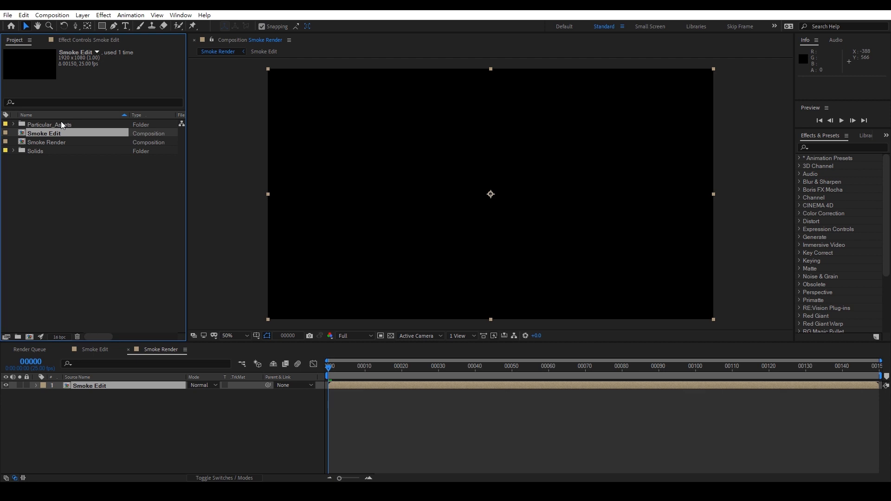
# Apply the Stylize Glow effect to the Smoke Edit layer in Smoke Render, with the playhead at frame 35
pyautogui.doubleClick(62, 141)
pyautogui.click(82, 40)
pyautogui.click(126, 422)
pyautogui.moveTo(121, 386); pyautogui.dragTo(263, 356)
pyautogui.moveTo(382, 367); pyautogui.dragTo(456, 368)
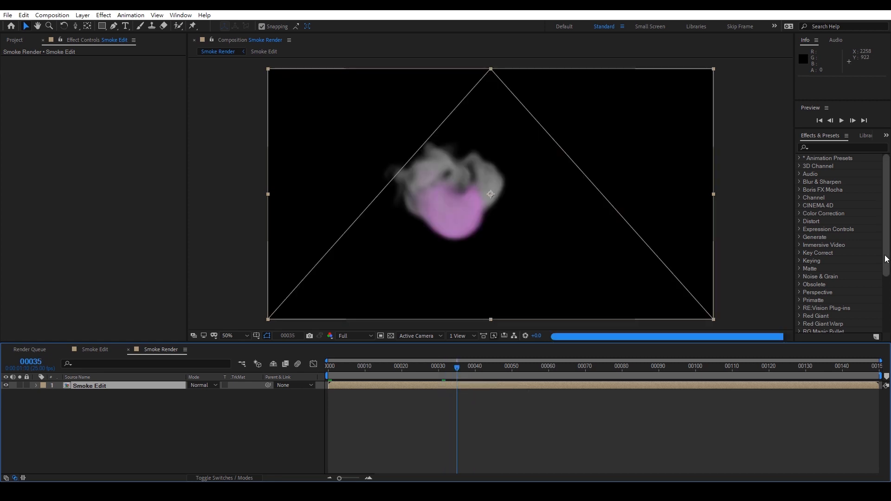
pyautogui.click(830, 147)
pyautogui.write('glow')
pyautogui.doubleClick(825, 252)
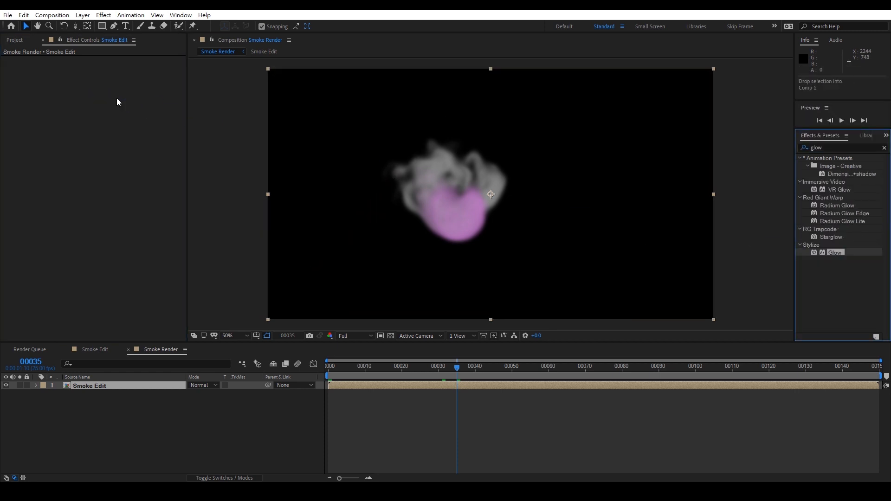
# Set the Glow effect's Threshold to 47.1%, Radius to 130 and Intensity to 0.5
pyautogui.moveTo(112, 87); pyautogui.dragTo(165, 86)
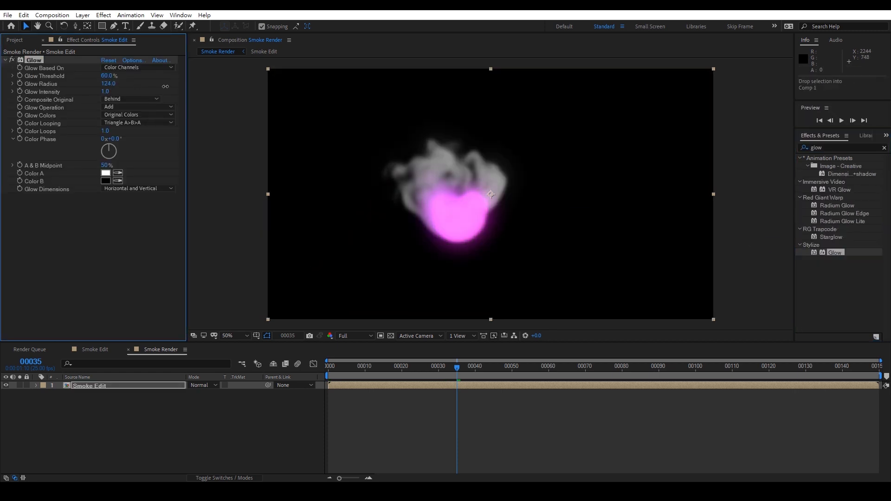
pyautogui.moveTo(107, 75)
pyautogui.mouseDown()
pyautogui.moveTo(85, 75)
pyautogui.moveTo(120, 84)
pyautogui.moveTo(111, 83)
pyautogui.mouseUp()
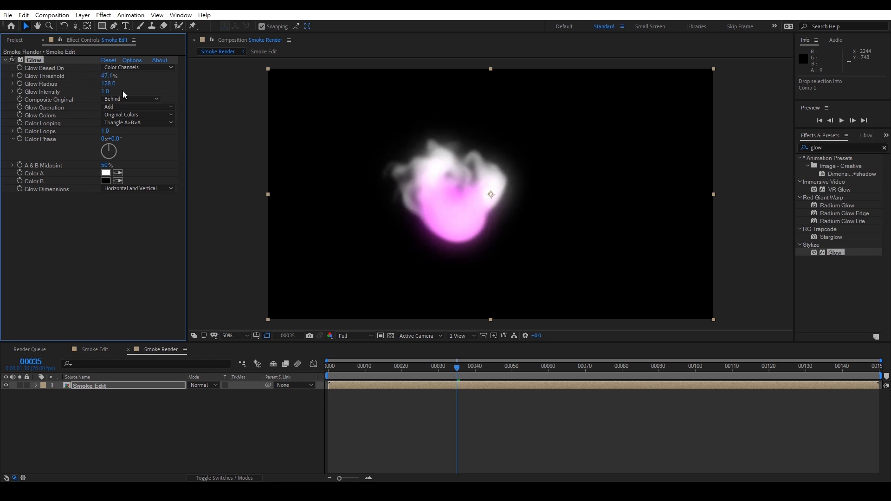
pyautogui.write('130')
pyautogui.press('Return')
pyautogui.click(105, 91)
pyautogui.press('Return')
pyautogui.click(105, 92)
pyautogui.write('0.5')
pyautogui.press('Return')
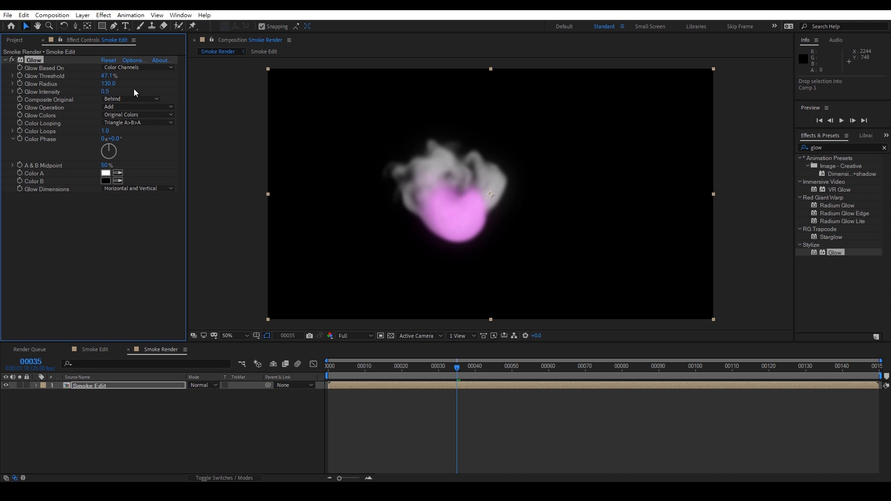
# Add a Curves effect to the Smoke Edit layer and raise its RGB midtones slightly
pyautogui.click(89, 244)
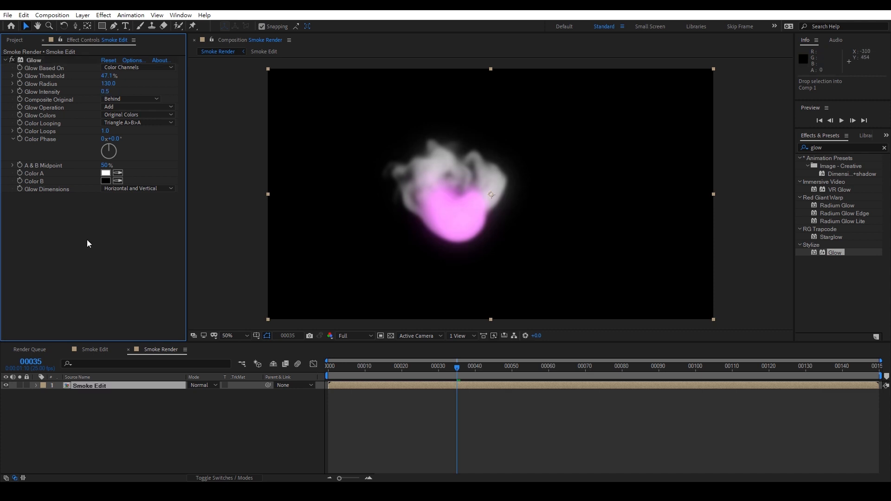
pyautogui.rightClick(88, 244)
pyautogui.moveTo(138, 222)
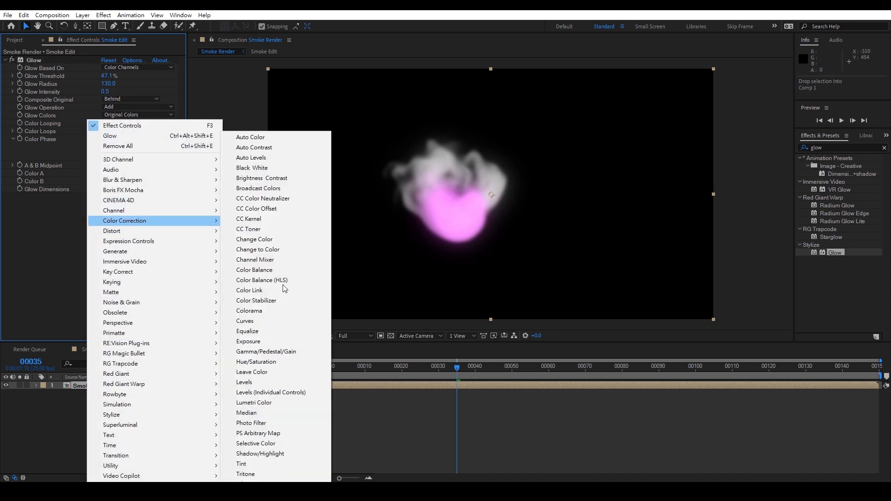
pyautogui.click(276, 321)
pyautogui.moveTo(82, 247); pyautogui.dragTo(88, 234)
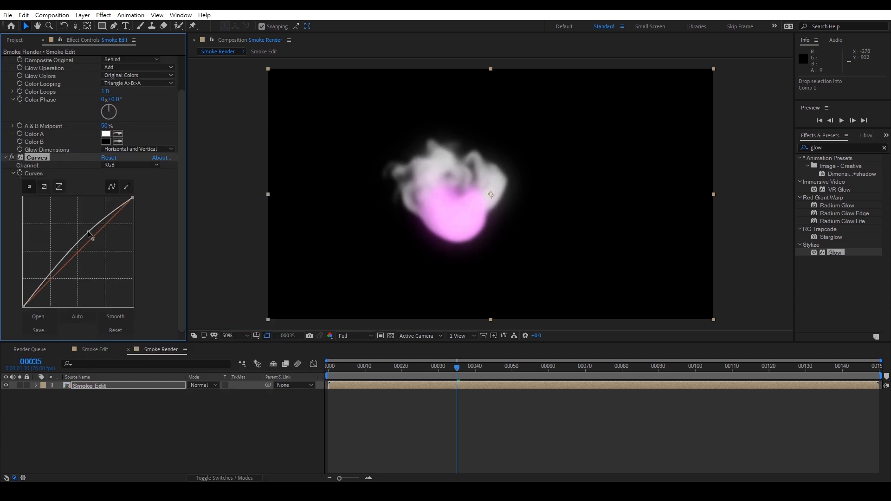
# Raise the midtones of the Curves effect's Red and Green channels to warm the smoke
pyautogui.click(111, 166)
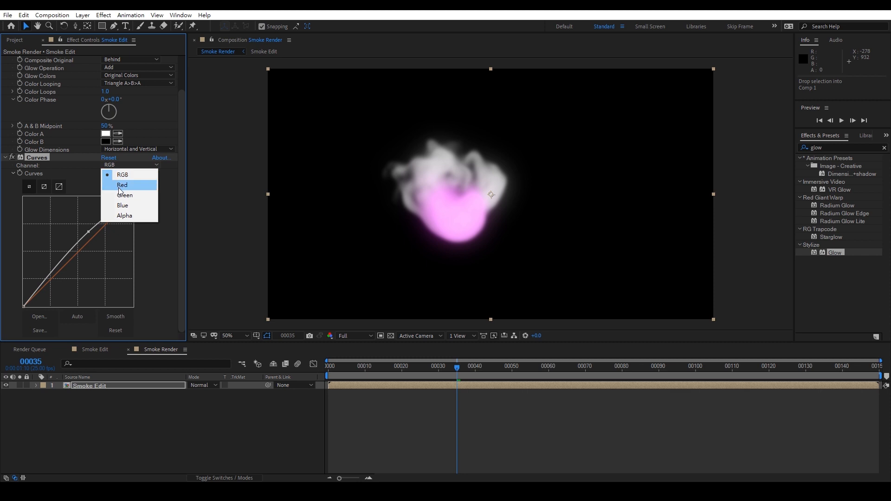
pyautogui.click(121, 186)
pyautogui.moveTo(80, 248); pyautogui.dragTo(43, 286)
pyautogui.click(156, 165)
pyautogui.click(124, 195)
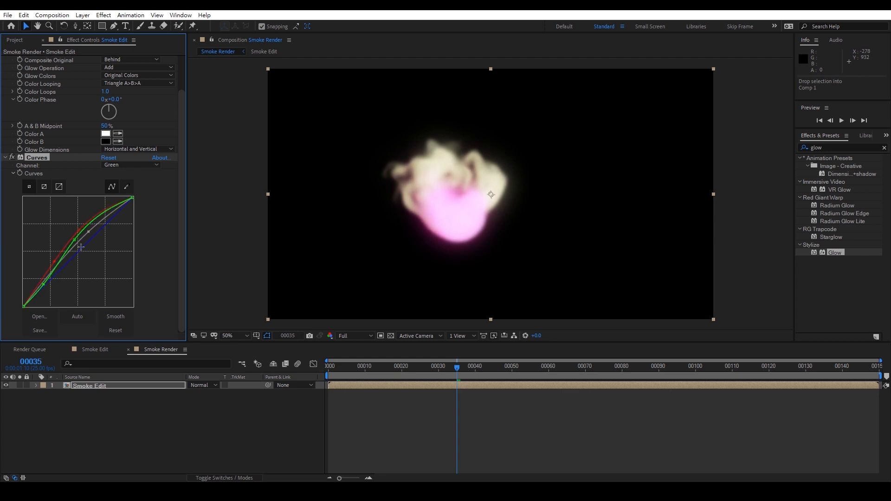
pyautogui.moveTo(72, 241); pyautogui.dragTo(78, 234)
# Raise the Curves effect's Red channel further in the shadows and midtones and lower its Blue channel midtones
pyautogui.moveTo(54, 263); pyautogui.dragTo(48, 261)
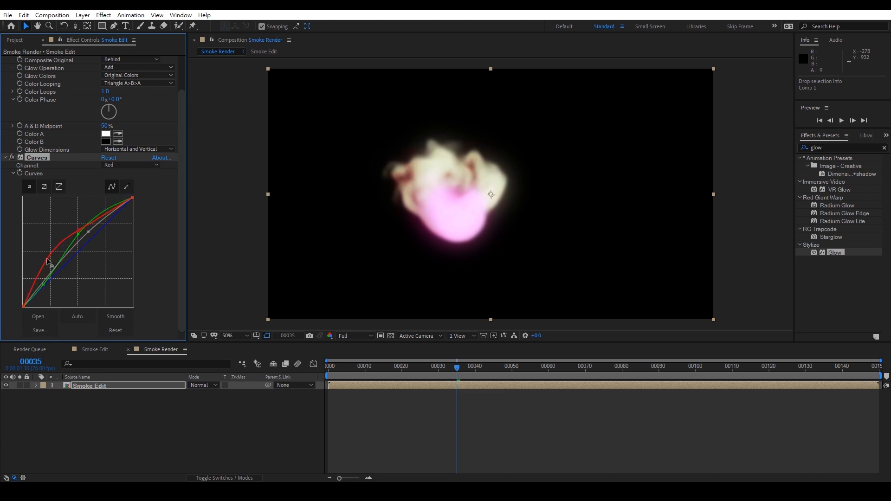
pyautogui.moveTo(79, 230); pyautogui.dragTo(80, 222)
pyautogui.click(45, 265)
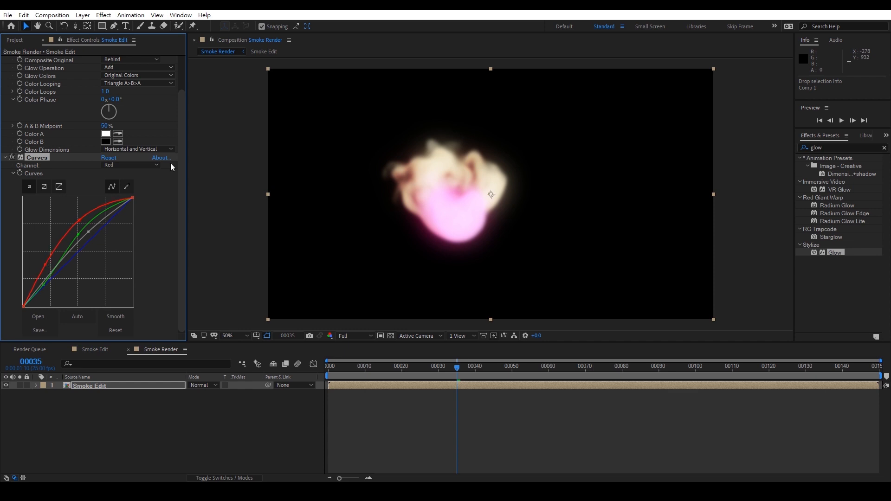
pyautogui.click(133, 167)
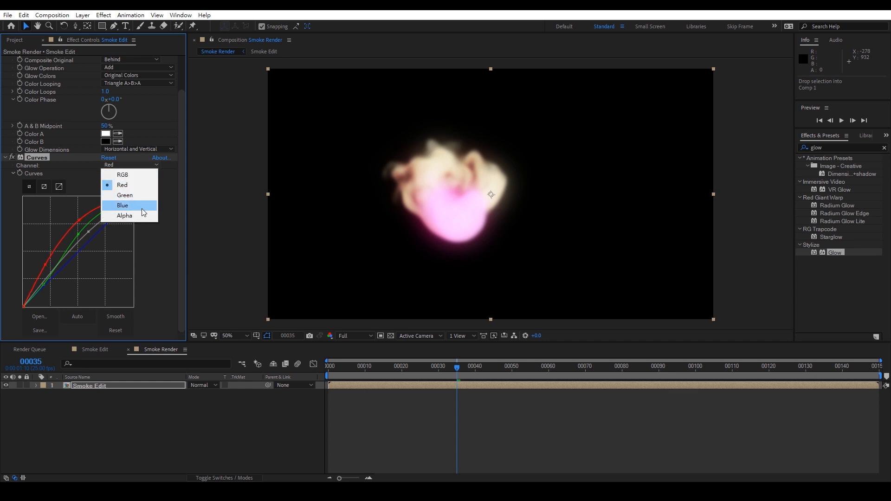
pyautogui.click(141, 207)
pyautogui.moveTo(83, 251); pyautogui.dragTo(84, 262)
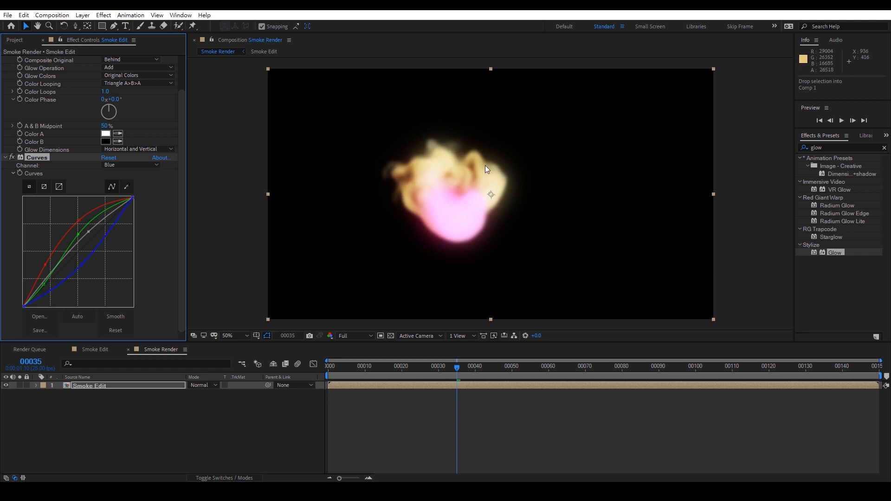
# At frame 77, change the start colour of Particular's Color over Life ramp in Smoke Edit to a darker, muted purple
pyautogui.moveTo(484, 368); pyautogui.dragTo(609, 368)
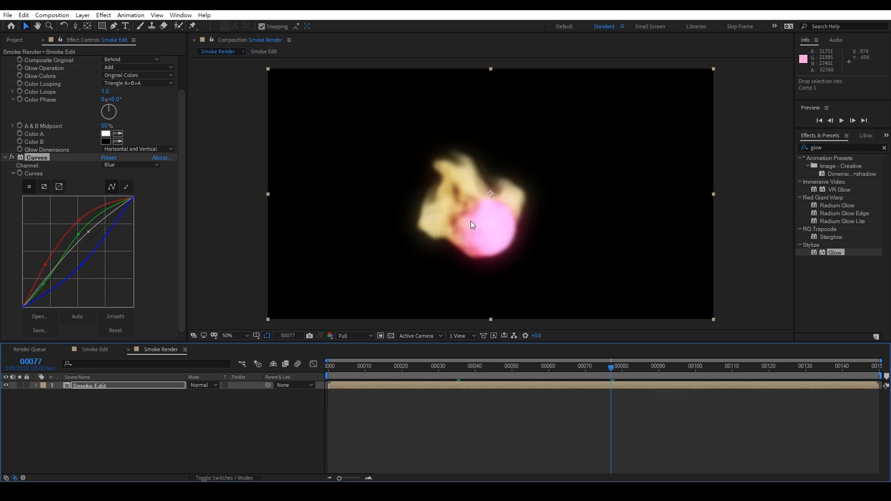
pyautogui.click(264, 52)
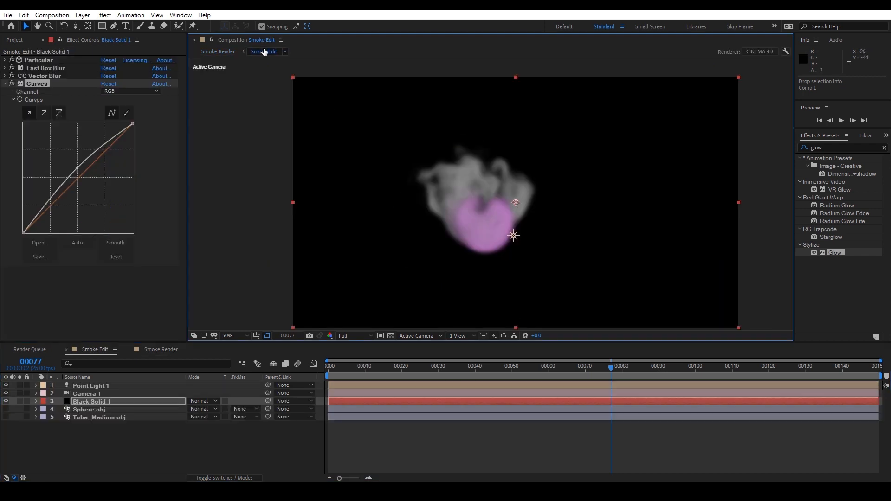
pyautogui.click(5, 60)
pyautogui.scroll(-15, 43, 194)
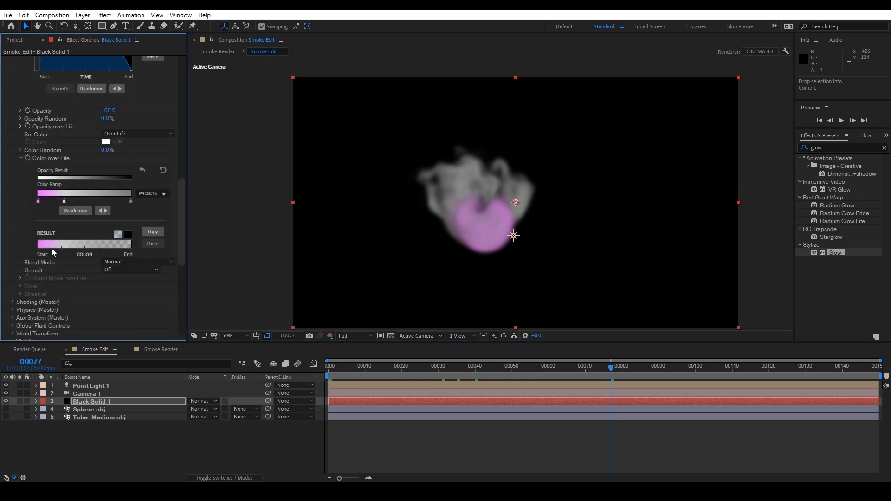
pyautogui.doubleClick(37, 201)
pyautogui.click(97, 198)
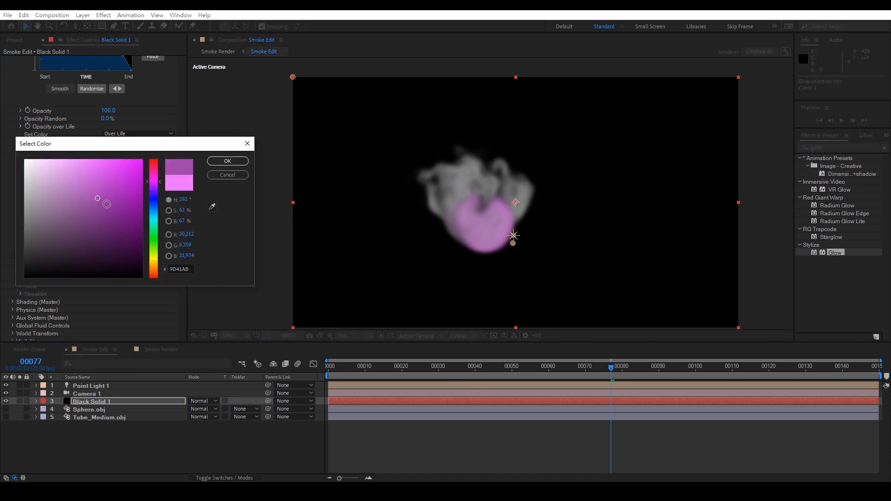
pyautogui.click(73, 199)
pyautogui.click(228, 161)
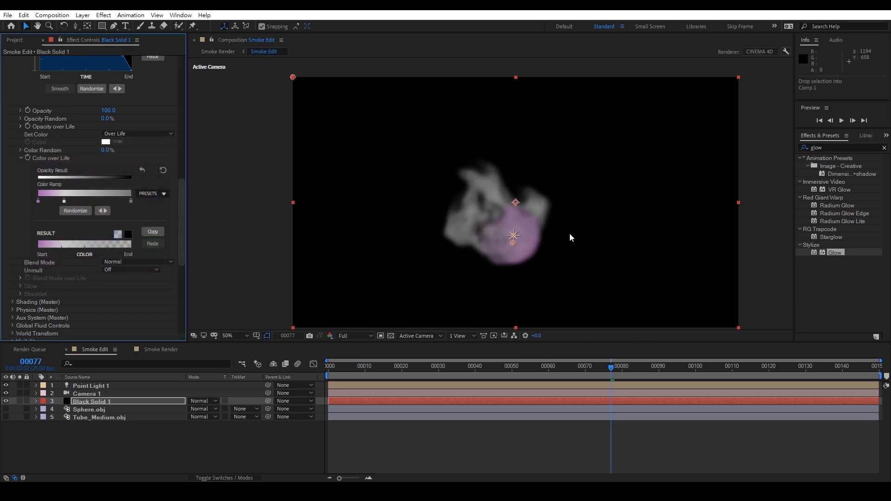
# Return to the Smoke Render composition and preview the recoloured smoke from frame 0
pyautogui.click(207, 51)
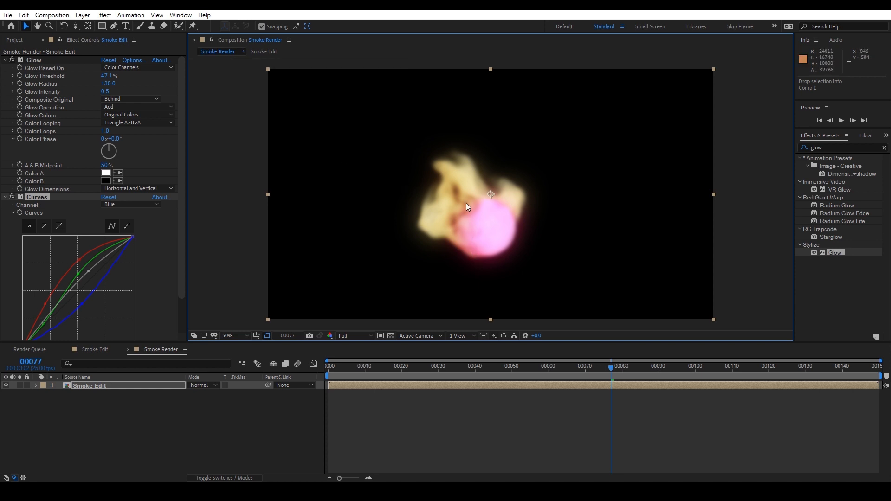
pyautogui.click(608, 367)
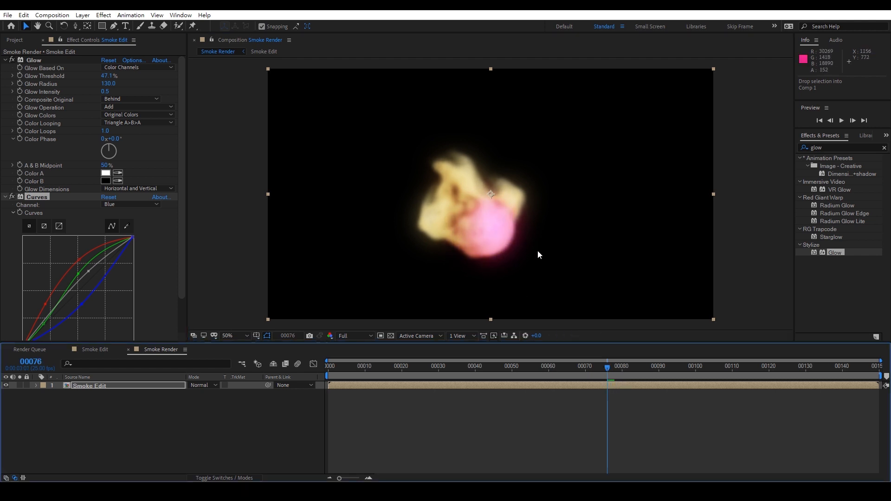
pyautogui.moveTo(347, 368); pyautogui.dragTo(246, 370)
pyautogui.press('space')
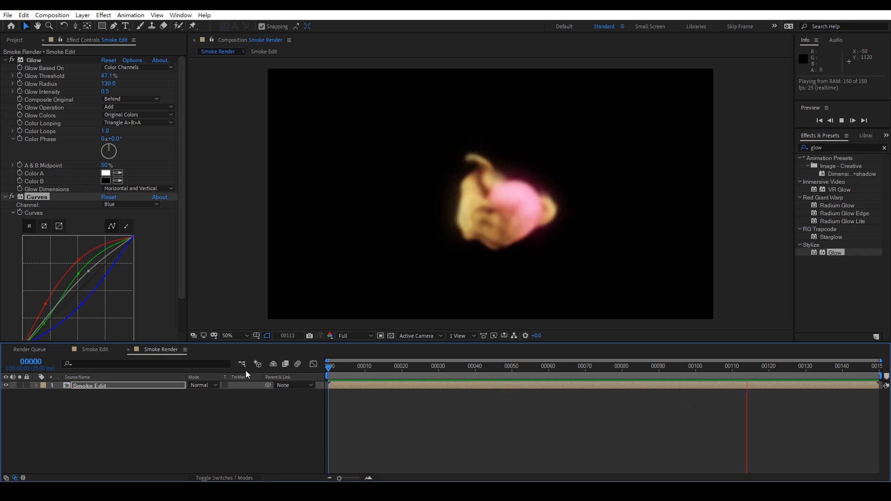
# With the playhead at frame 63, add a Hue/Saturation effect to the Smoke Edit layer and set its Master Hue to 209°
pyautogui.moveTo(328, 367); pyautogui.dragTo(560, 381)
pyautogui.click(5, 60)
pyautogui.click(5, 68)
pyautogui.rightClick(87, 130)
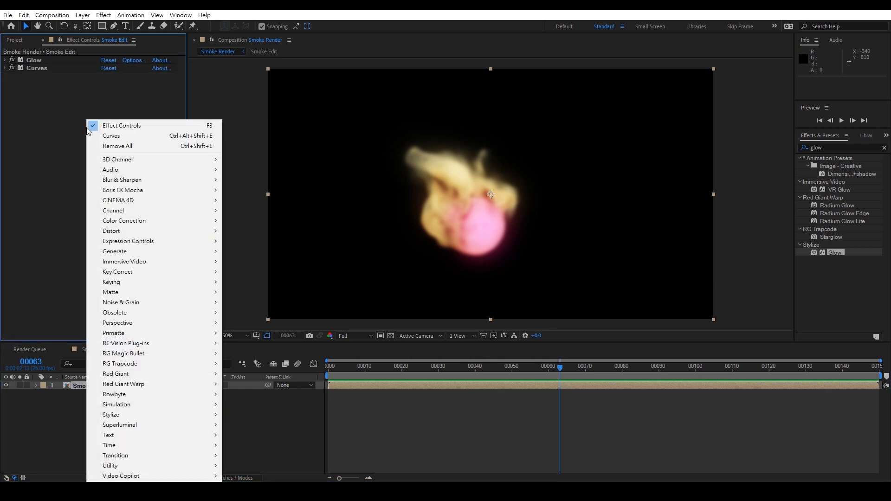
pyautogui.moveTo(147, 222)
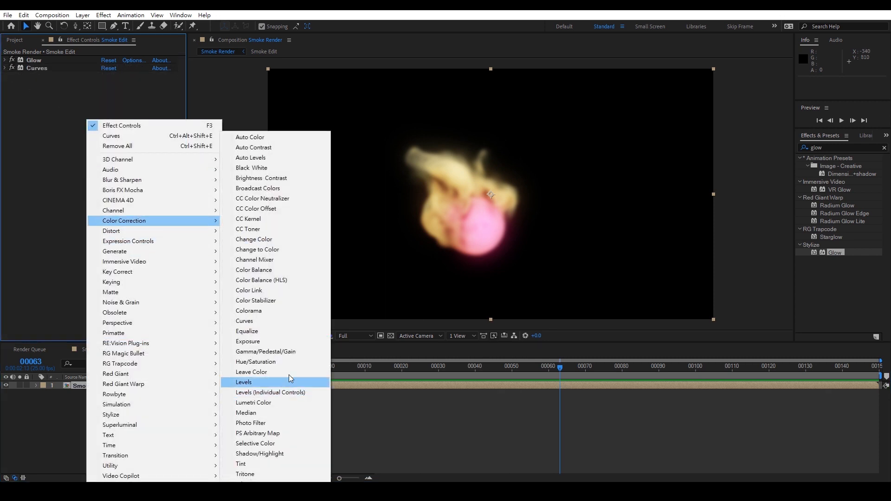
pyautogui.click(256, 362)
pyautogui.moveTo(113, 121); pyautogui.dragTo(214, 124)
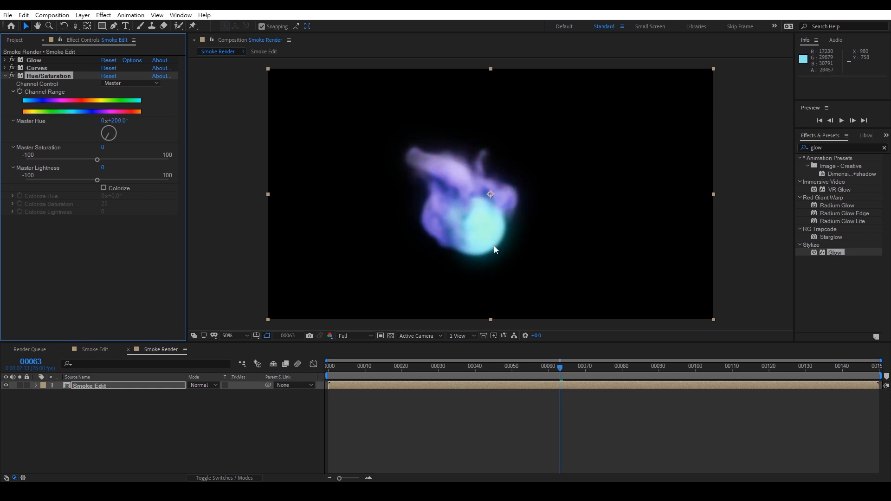
# Shape the Curves effect's RGB curve into an S by lowering the shadows and slightly raising the highlights
pyautogui.click(6, 68)
pyautogui.click(130, 75)
pyautogui.click(114, 79)
pyautogui.moveTo(94, 143); pyautogui.dragTo(86, 139)
pyautogui.moveTo(51, 180); pyautogui.dragTo(54, 197)
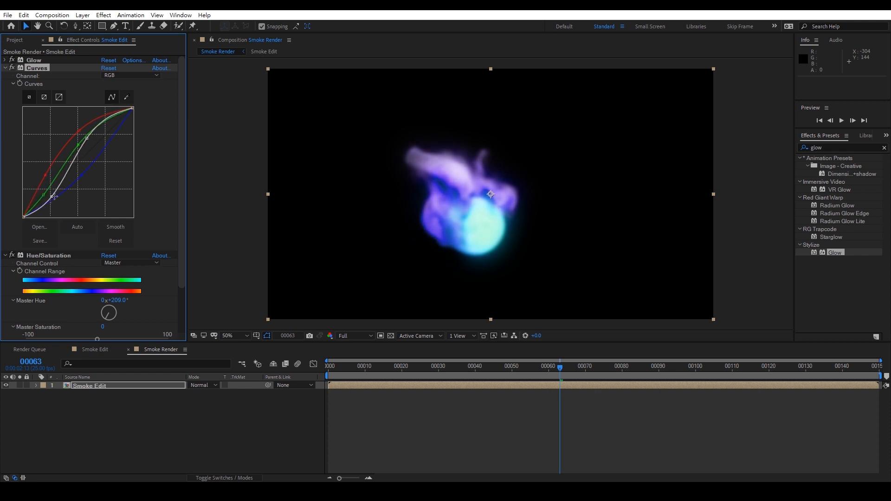
pyautogui.moveTo(88, 139); pyautogui.dragTo(93, 145)
pyautogui.click(6, 68)
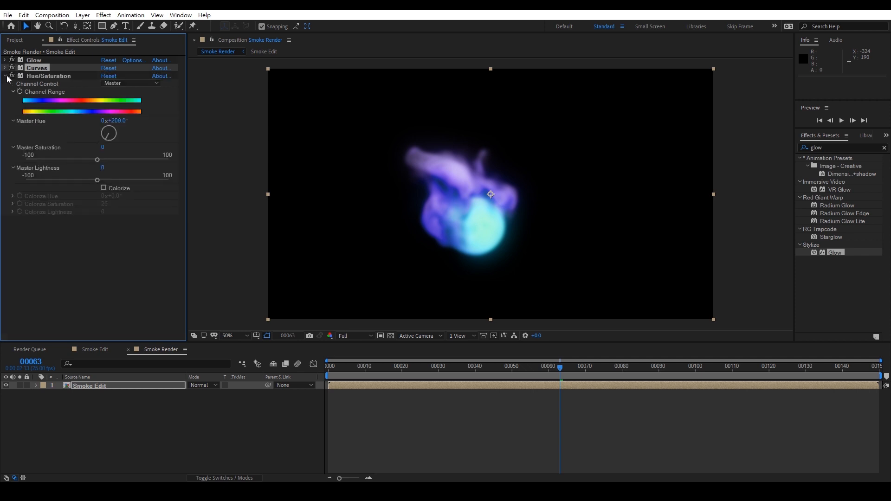
# Turn off the Curves and Hue/Saturation effects and add a Sharpen effect to the Smoke Edit layer
pyautogui.click(6, 76)
pyautogui.click(12, 68)
pyautogui.click(12, 76)
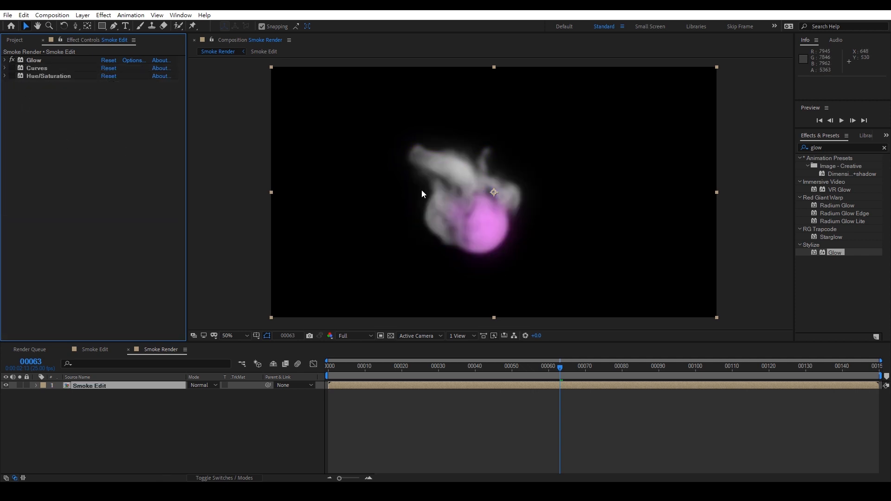
pyautogui.rightClick(103, 121)
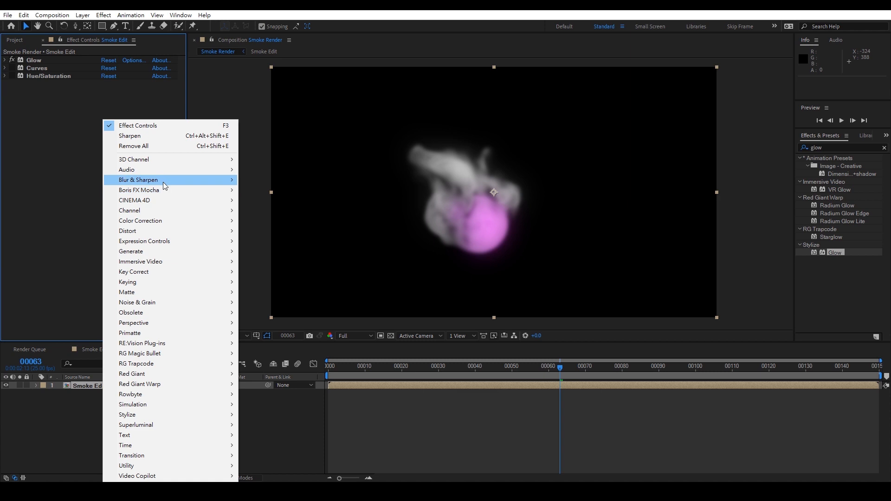
pyautogui.moveTo(163, 182)
pyautogui.click(304, 313)
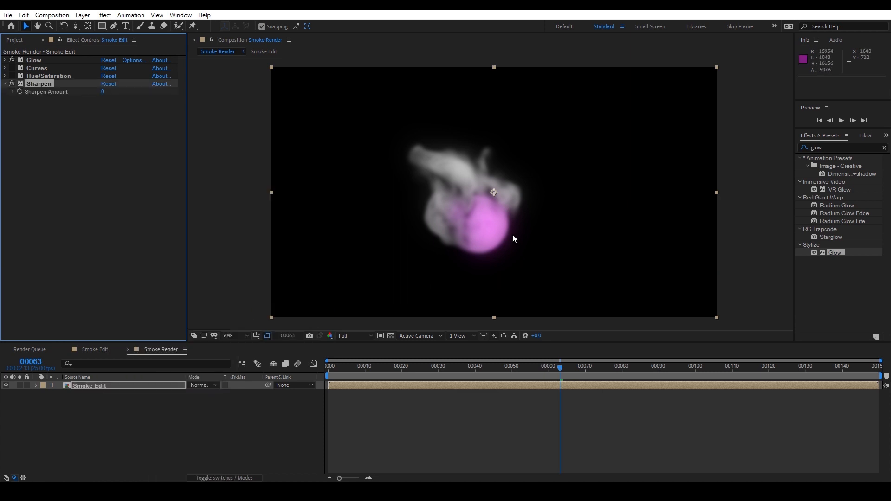
# Set the Sharpen effect's Sharpen Amount to 600
pyautogui.scroll(2, 513, 238)
pyautogui.moveTo(102, 94); pyautogui.dragTo(189, 101)
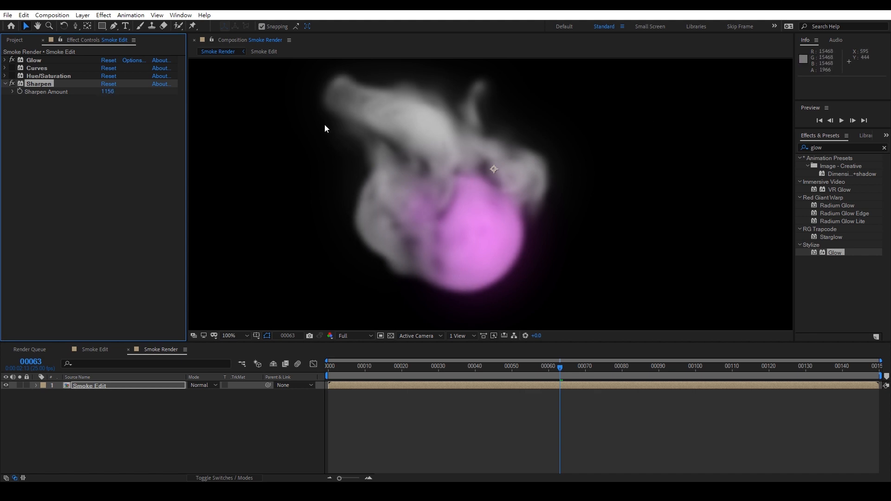
pyautogui.scroll(-2, 458, 209)
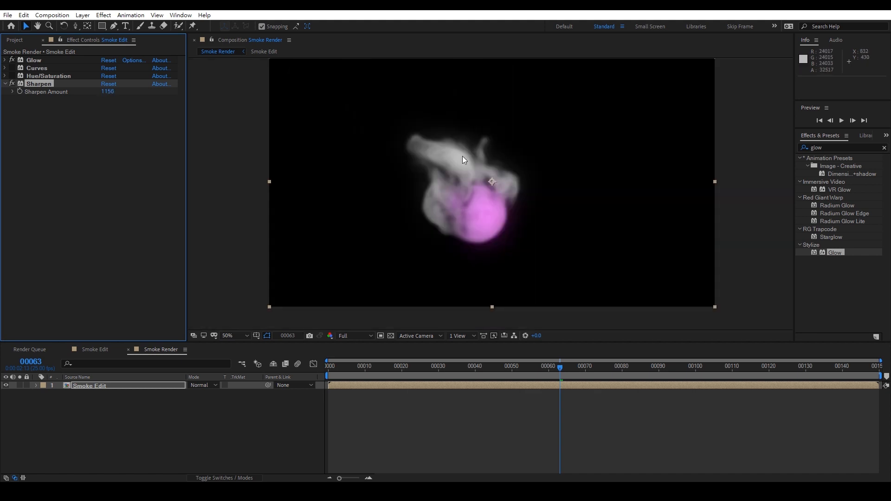
pyautogui.click(109, 91)
pyautogui.press('Return')
pyautogui.click(164, 134)
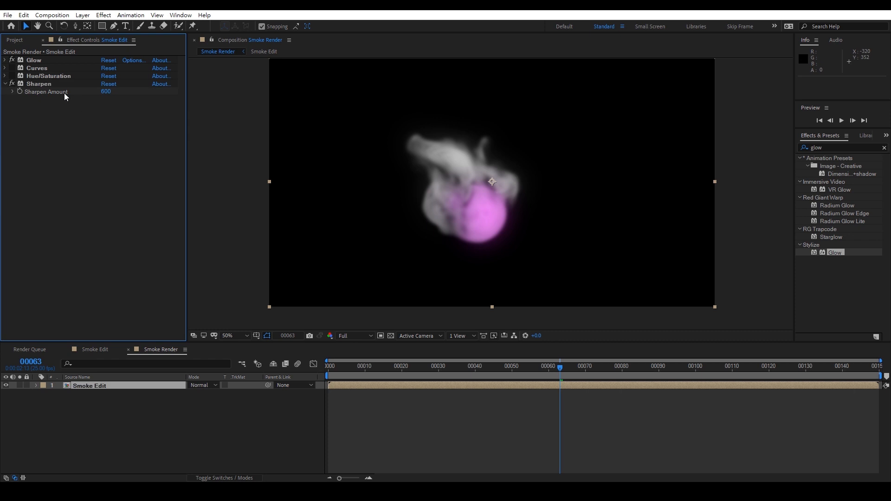
# Move the Curves and Hue/Saturation effects below Sharpen and turn both back on
pyautogui.click(41, 77)
pyautogui.keyDown('ctrl'); pyautogui.click(34, 69); pyautogui.keyUp('ctrl')
pyautogui.moveTo(60, 81); pyautogui.dragTo(63, 135)
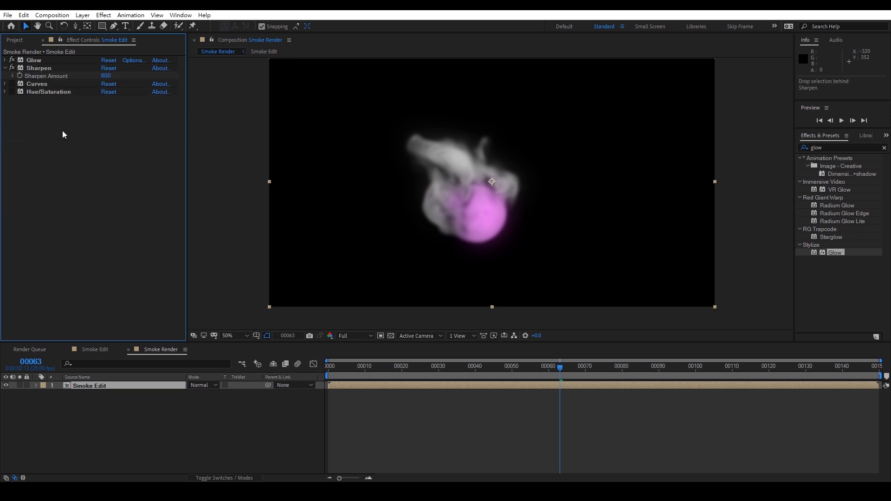
pyautogui.click(12, 85)
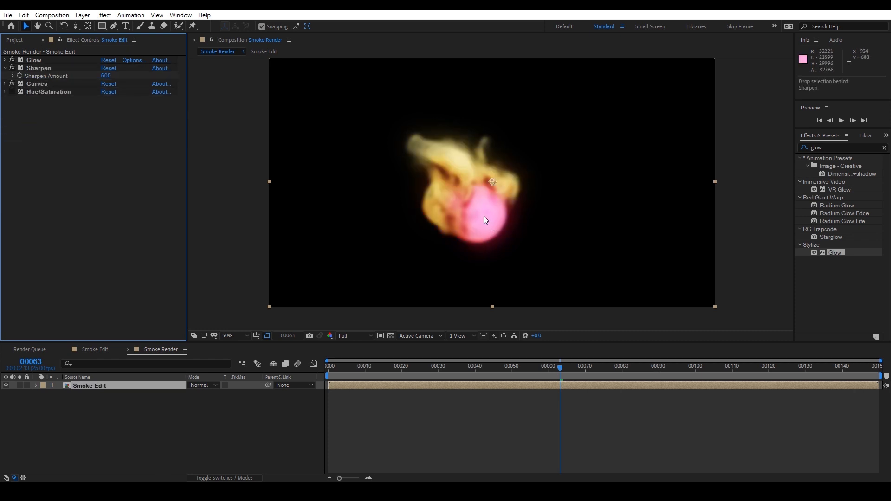
pyautogui.click(12, 92)
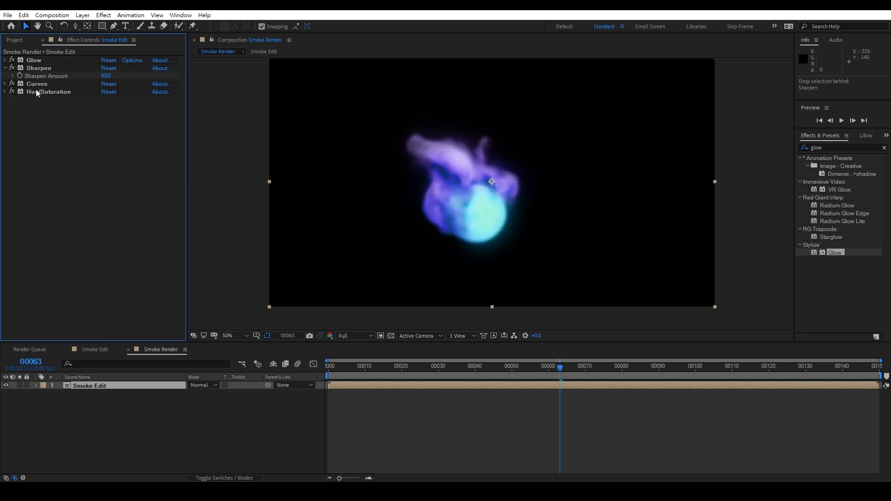
# Set the Hue/Saturation effect's Master Hue to 205° and Master Saturation to -19, and preview the animation from frame 0
pyautogui.click(6, 92)
pyautogui.moveTo(101, 162); pyautogui.dragTo(117, 135)
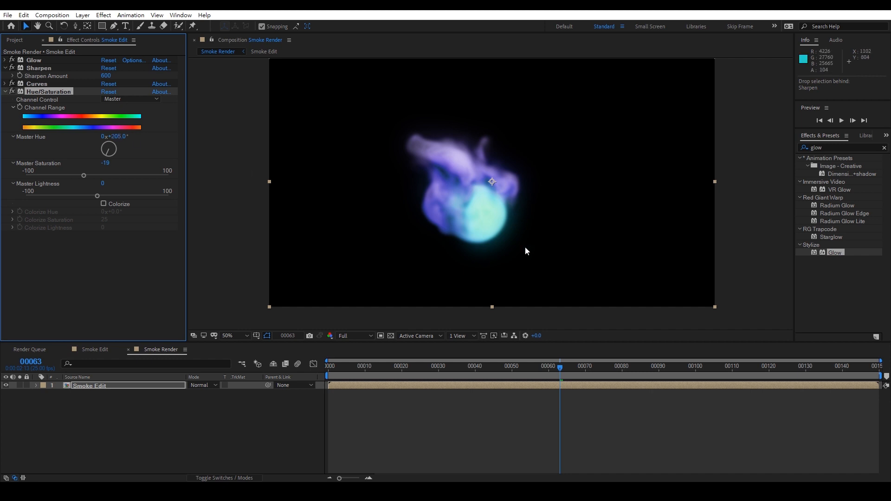
pyautogui.click(461, 420)
pyautogui.press('space')
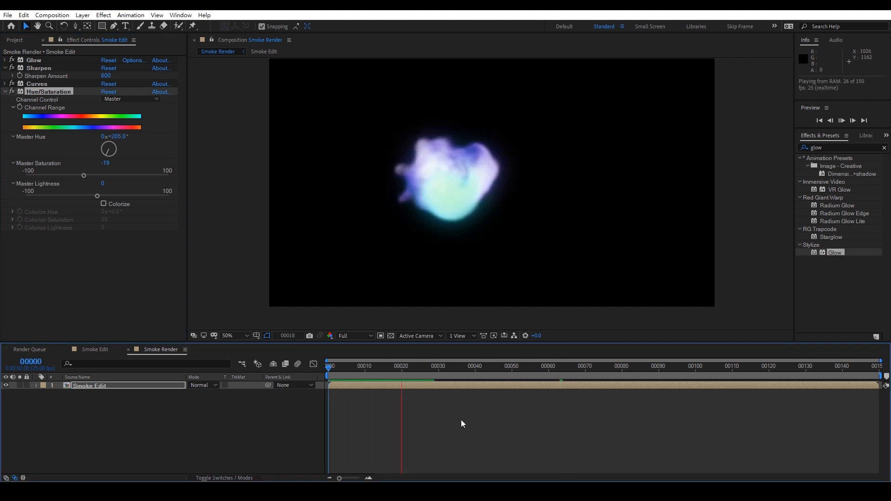